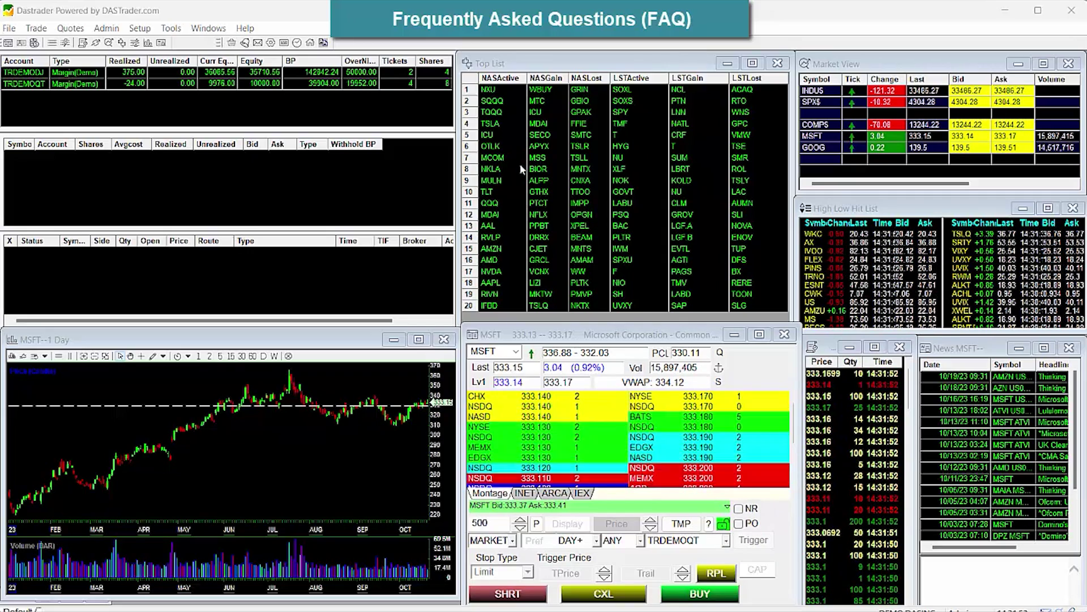
Step: Load TSLA with a STOP order type, then untick 'Use new config window' in Other Configuration
left_click(490, 123)
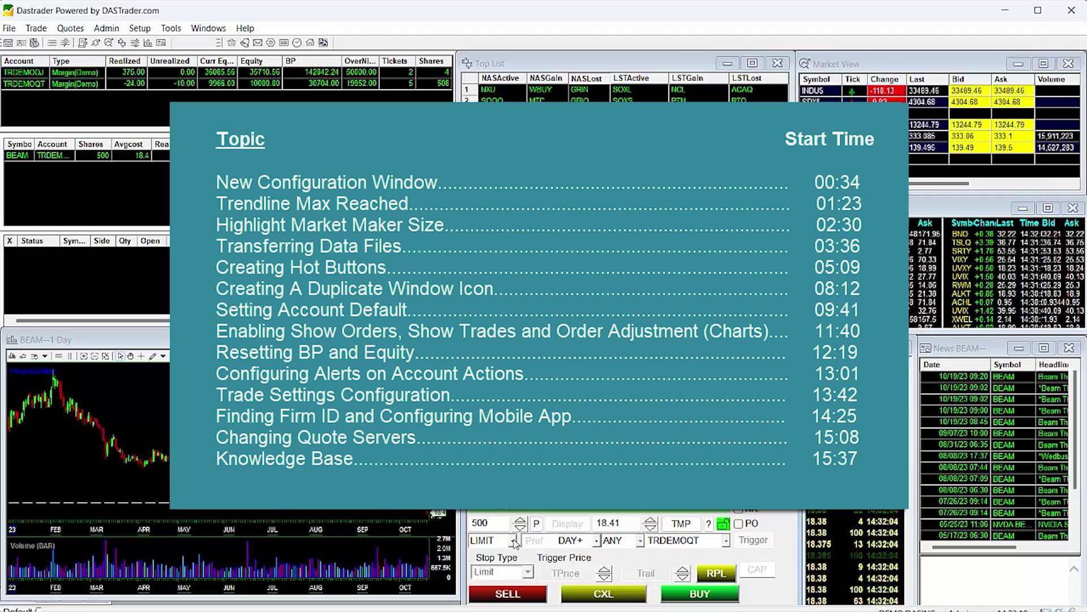
left_click(508, 576)
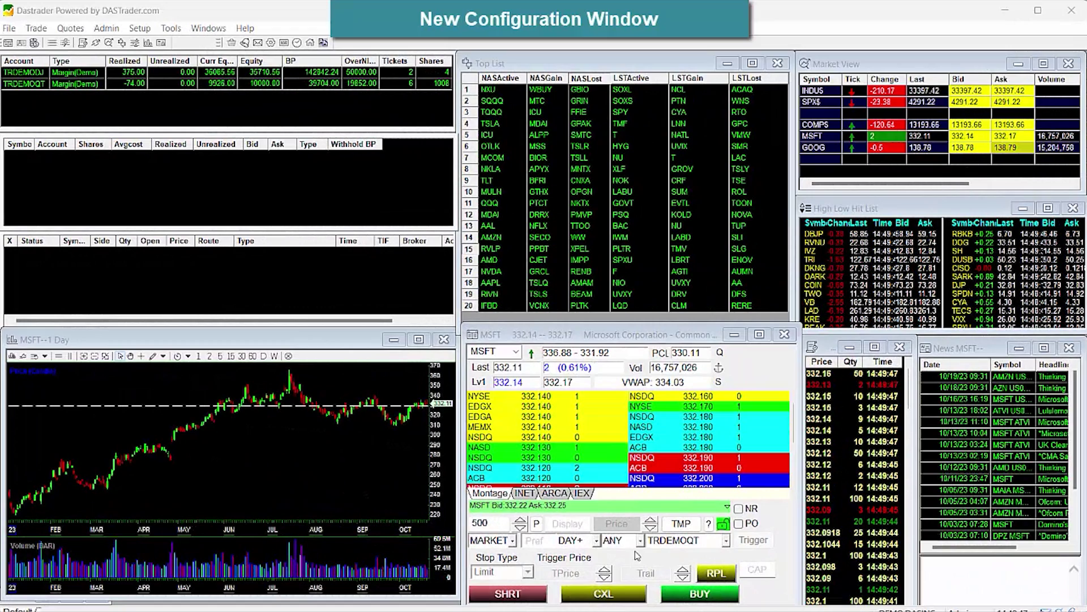
left_click(140, 29)
left_click(187, 109)
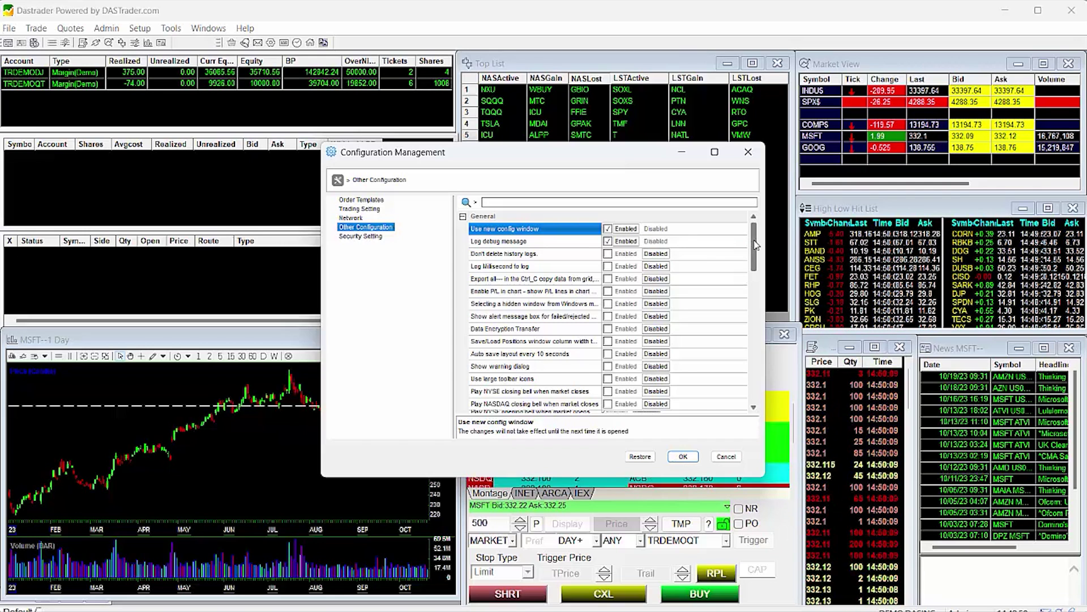
mouse_move(755, 245)
left_mouse_down()
mouse_move(756, 373)
mouse_move(745, 230)
left_mouse_up()
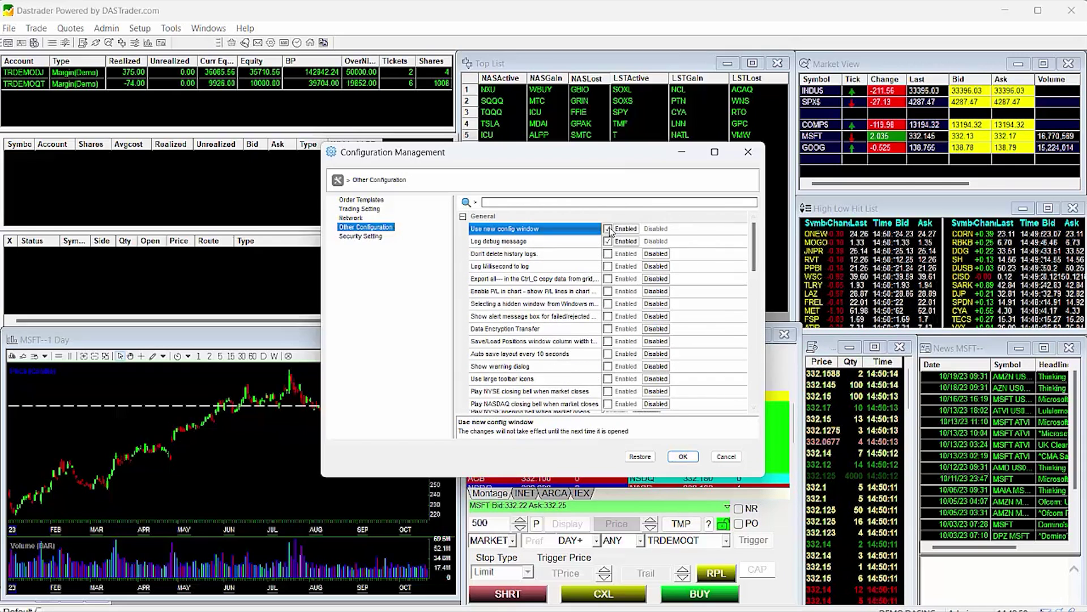
left_click(682, 456)
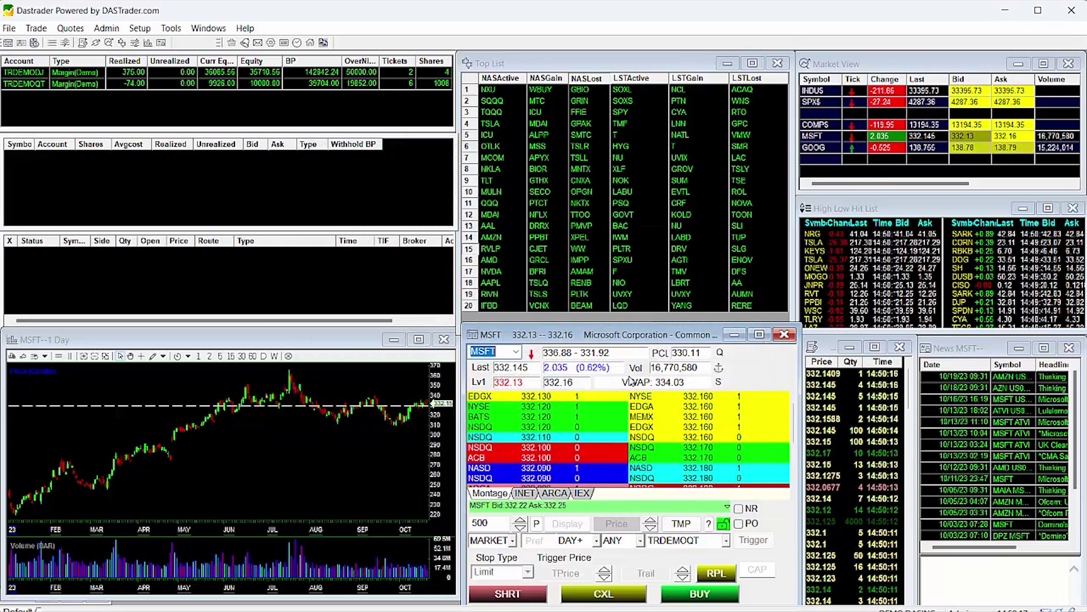
Step: Re-enable 'Use new config window' in the classic Other Configuration settings, then reopen them
left_click(139, 28)
left_click(187, 109)
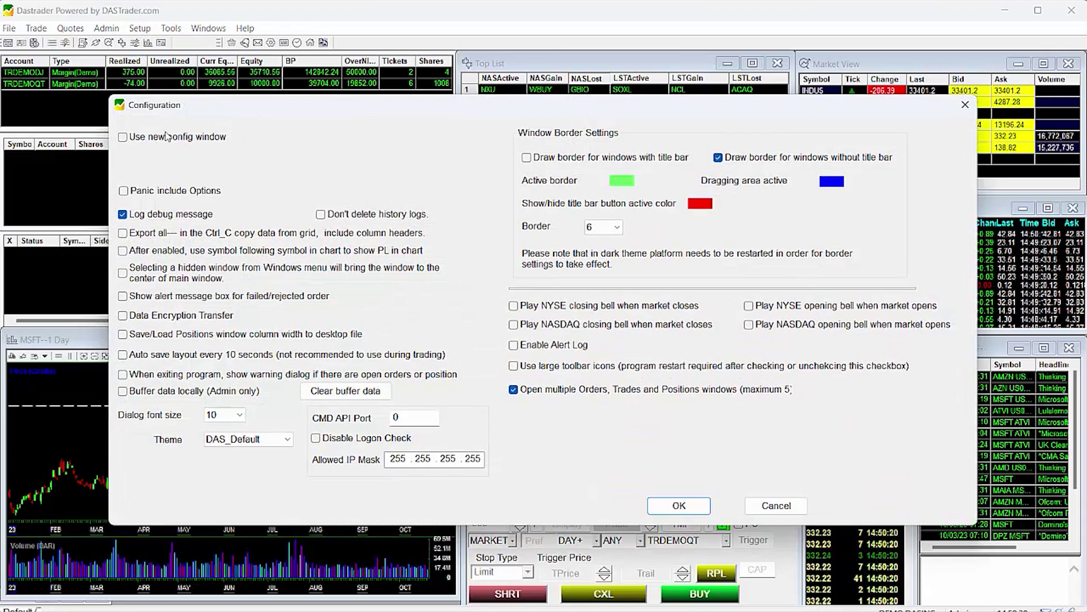
left_click(675, 503)
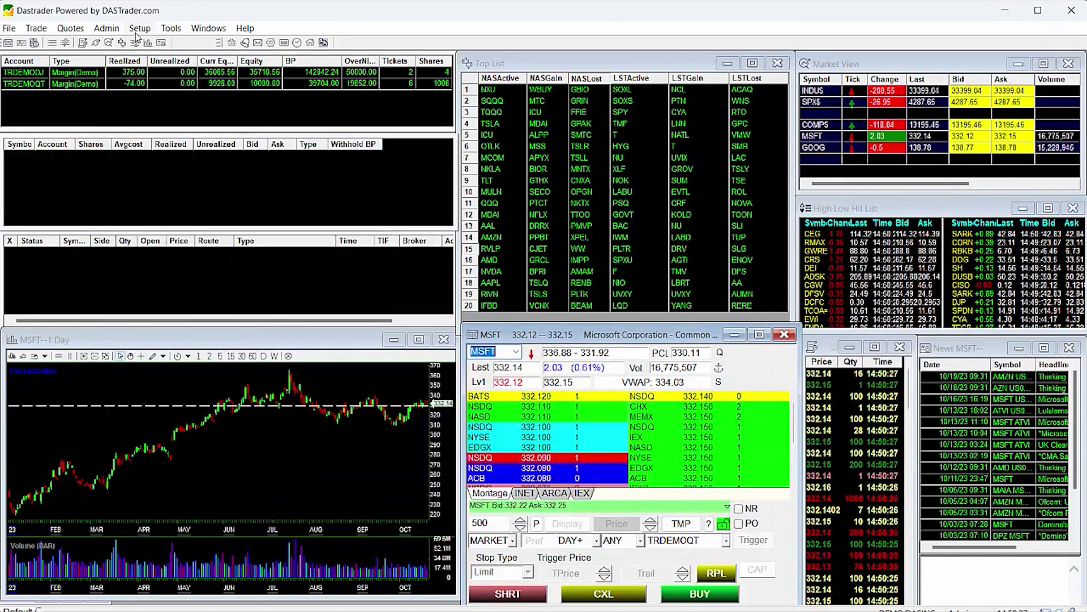
left_click(138, 29)
left_click(168, 111)
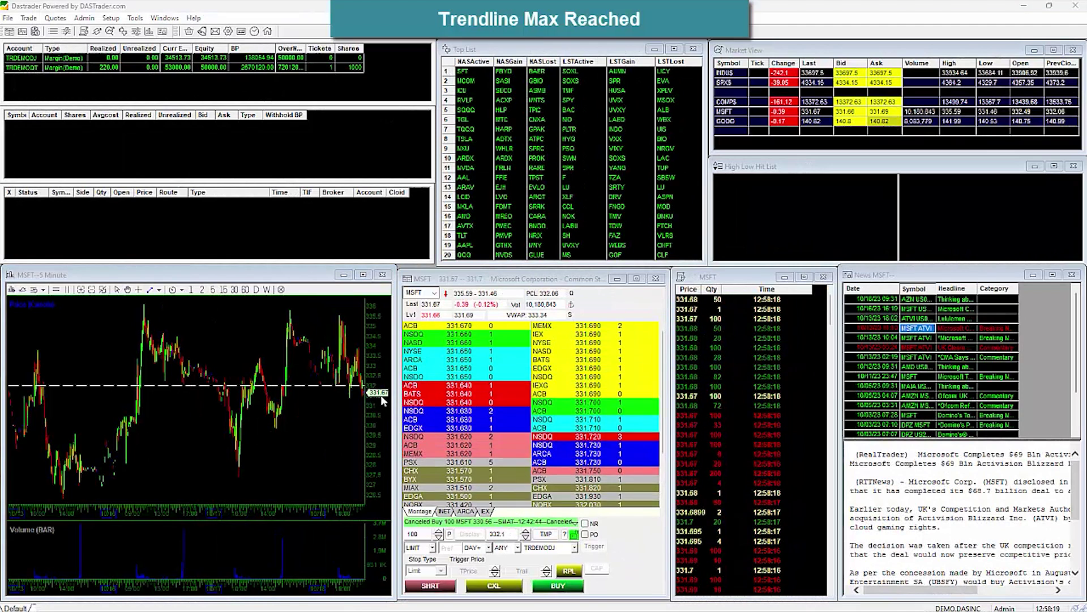
Step: Try drawing a trend line on the MSFT chart and dismiss the too-many-trend-lines warning
left_click(159, 291)
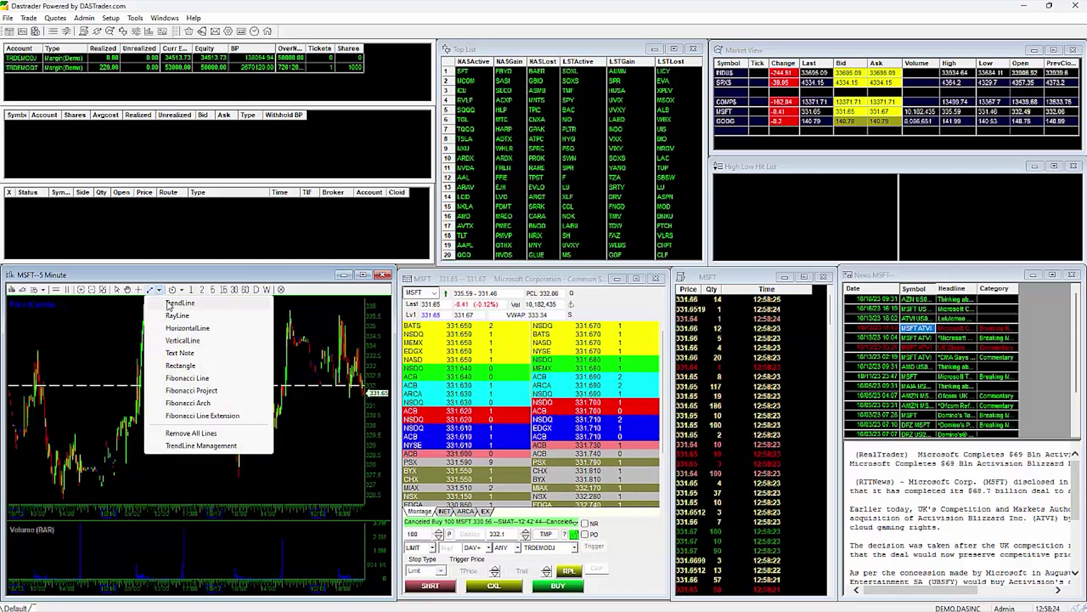
left_click(168, 304)
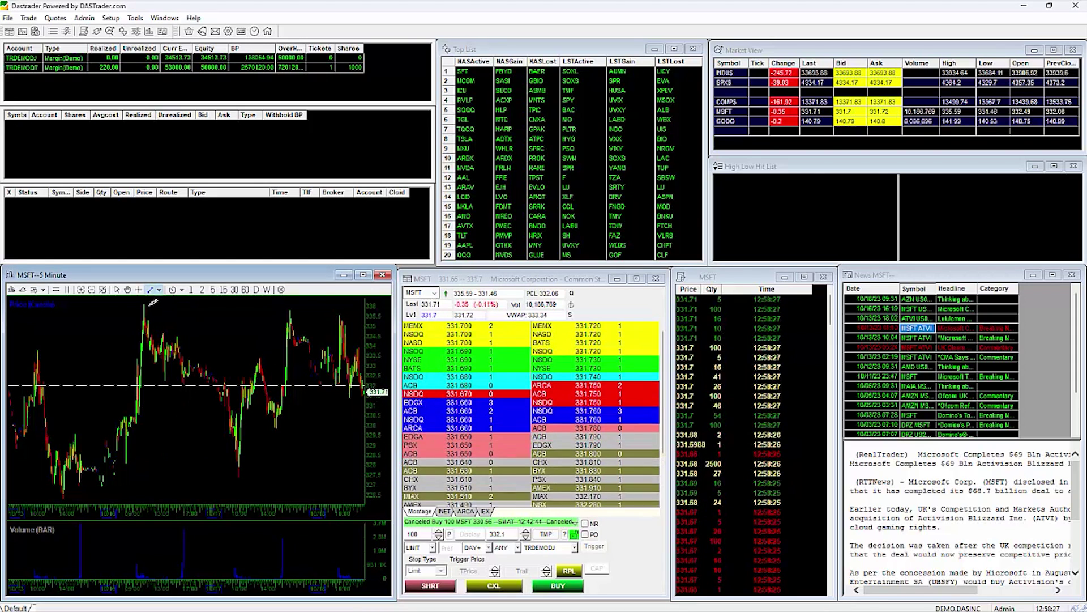
left_click(151, 310)
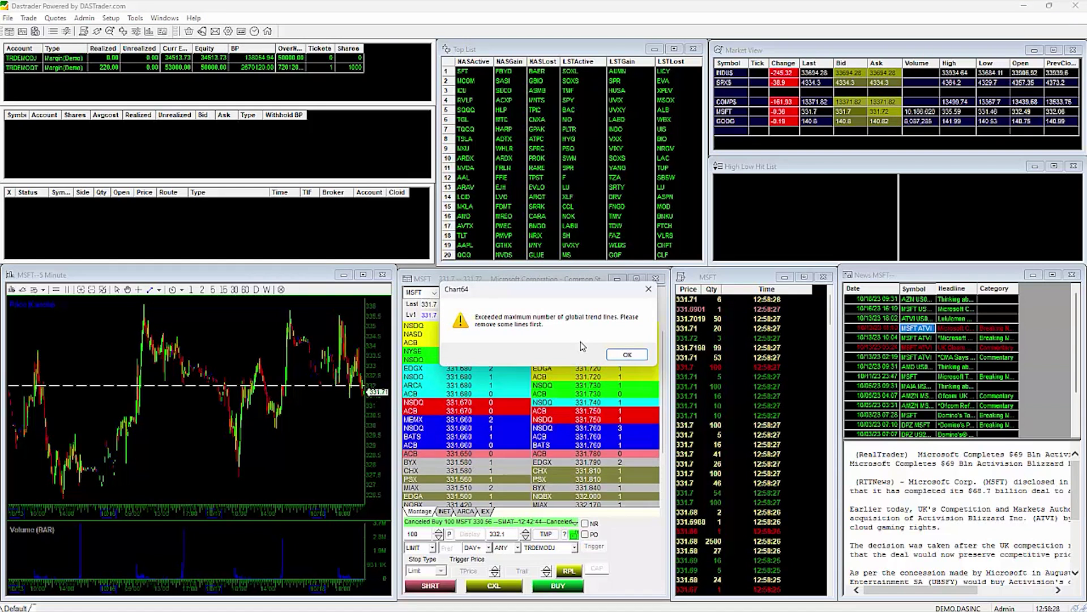
left_click(620, 356)
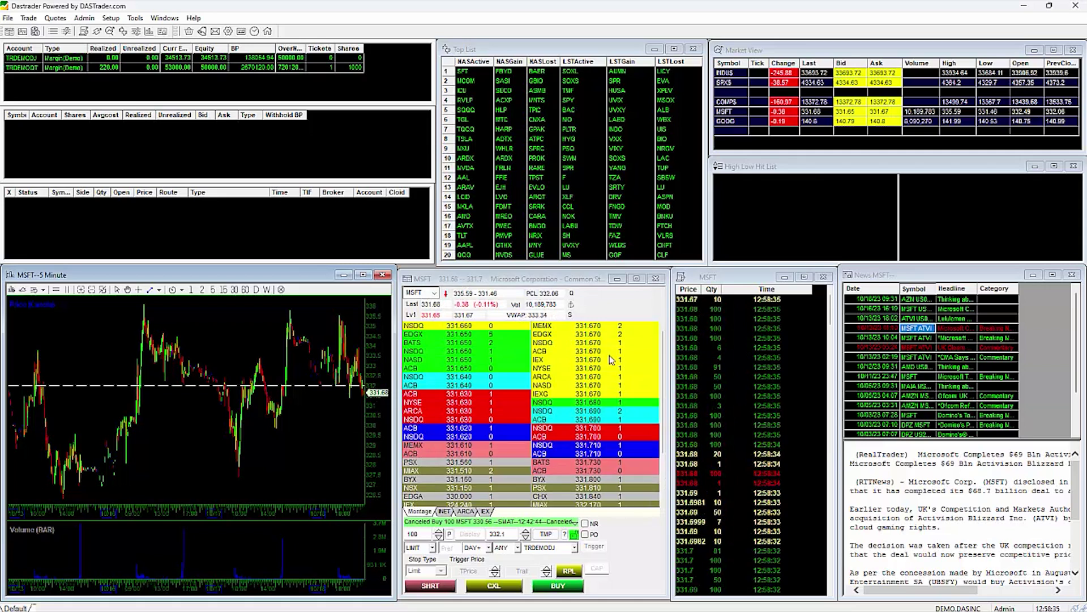
Step: Delete the four SPY ray lines in TrendLine Management, then draw a descending MSFT trend line
right_click(223, 323)
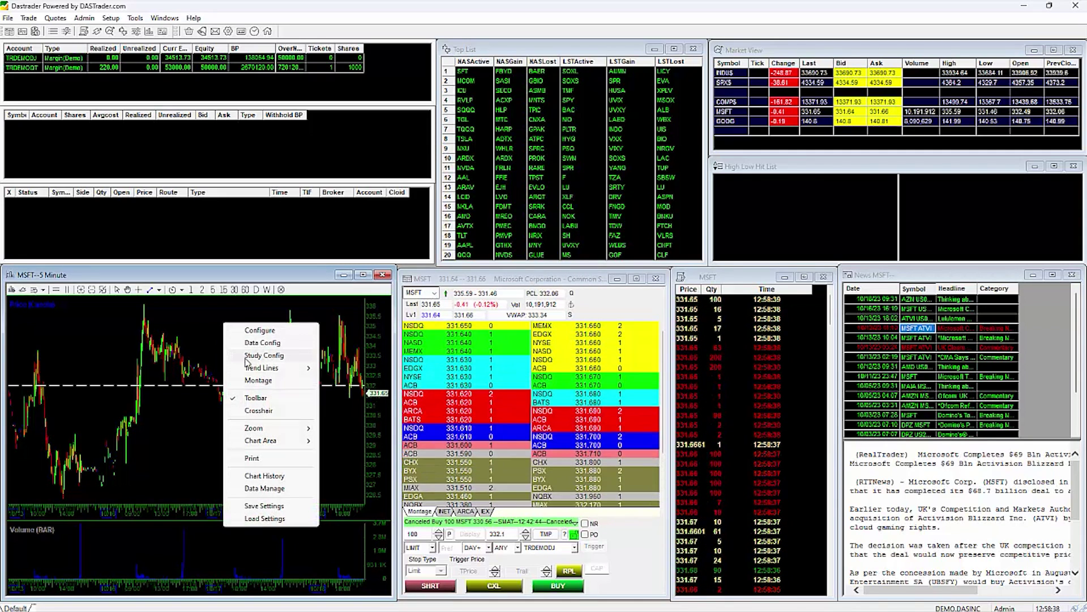
mouse_move(266, 368)
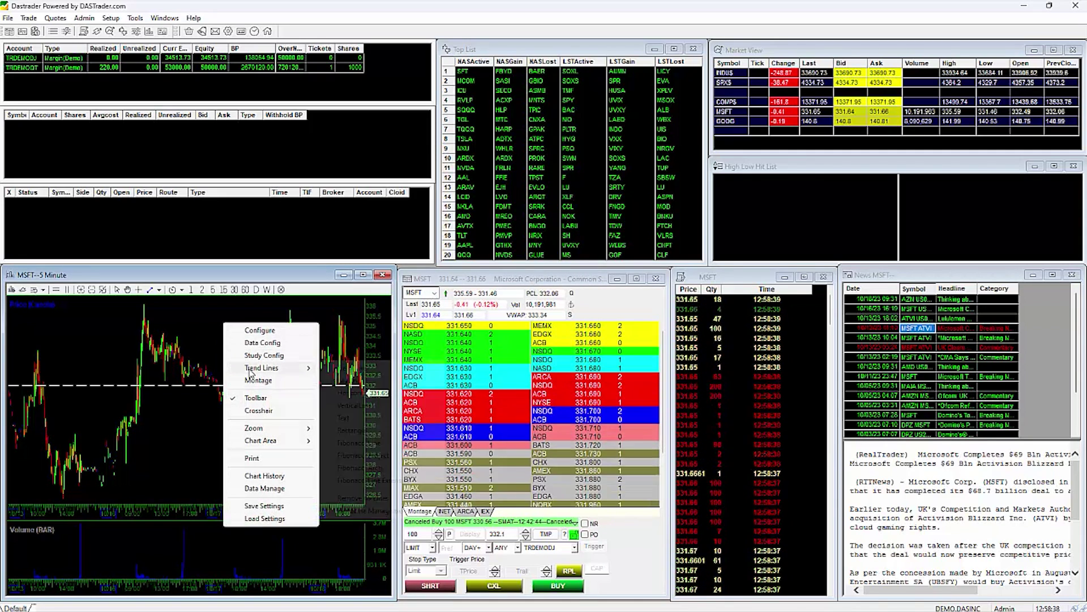
left_click(395, 510)
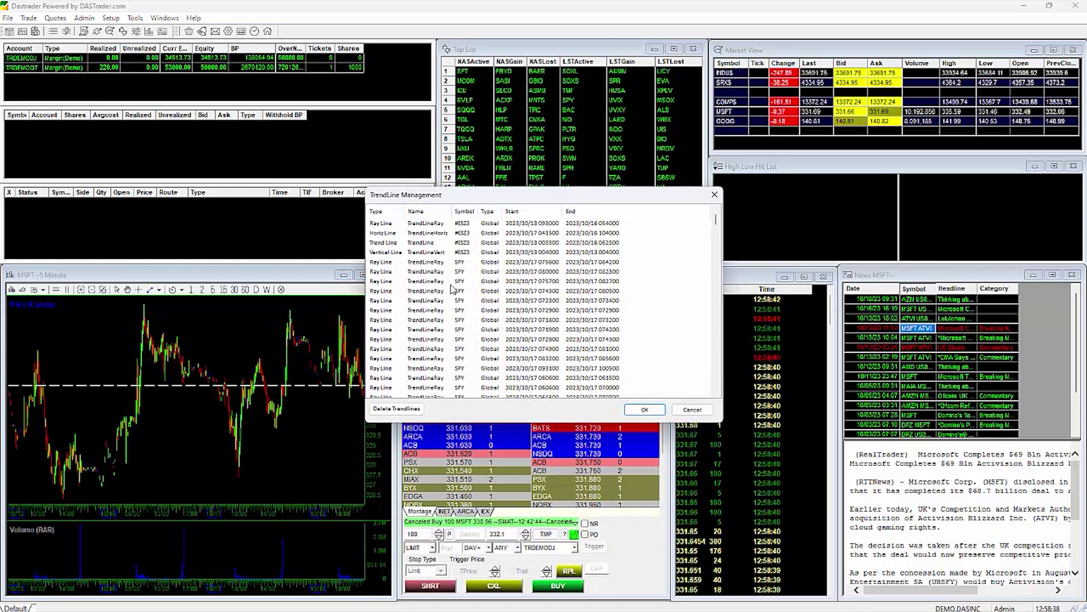
left_click(434, 262)
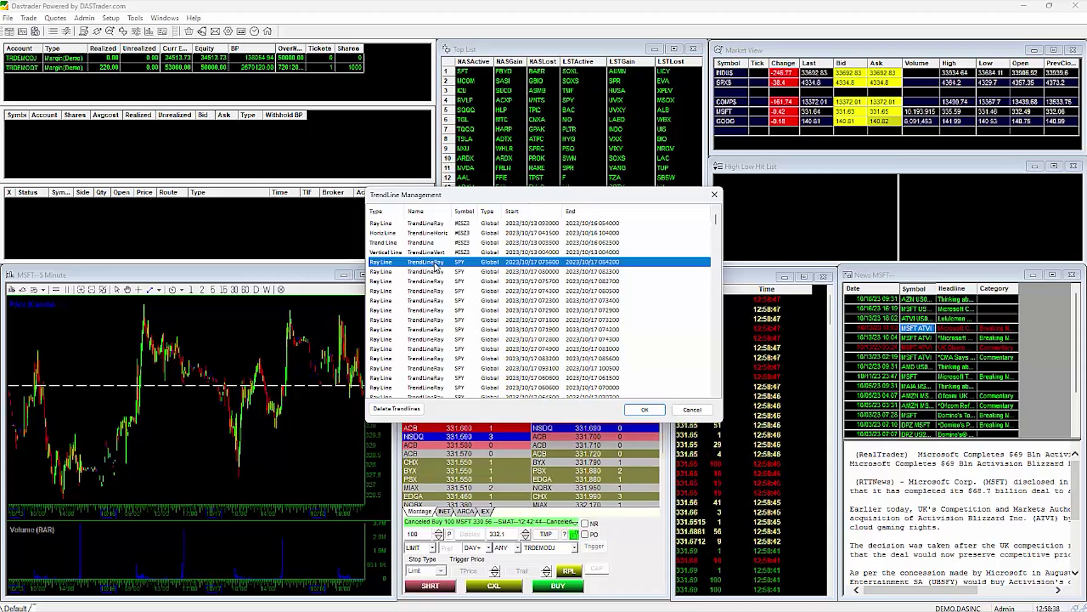
left_click(444, 290, "shift")
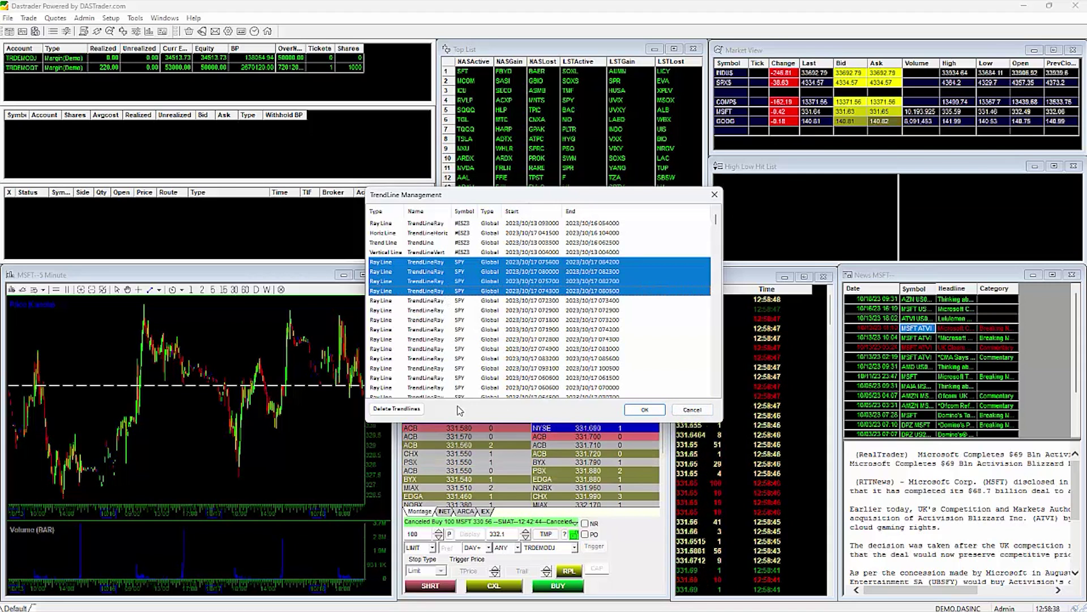
left_click(422, 409)
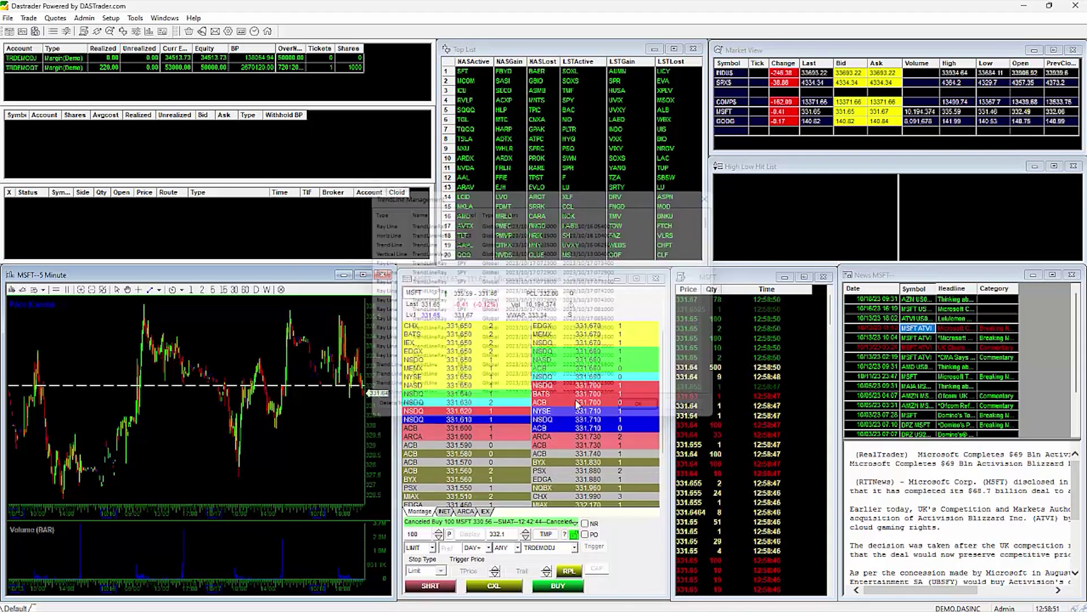
key("Return")
left_click(150, 289)
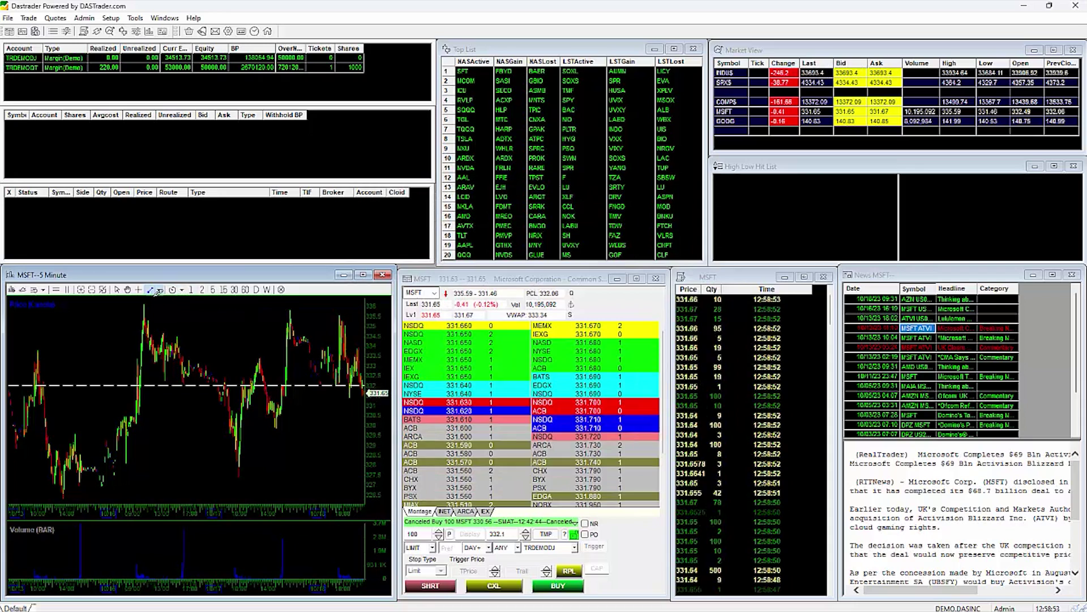
left_click_drag(142, 304, 292, 415)
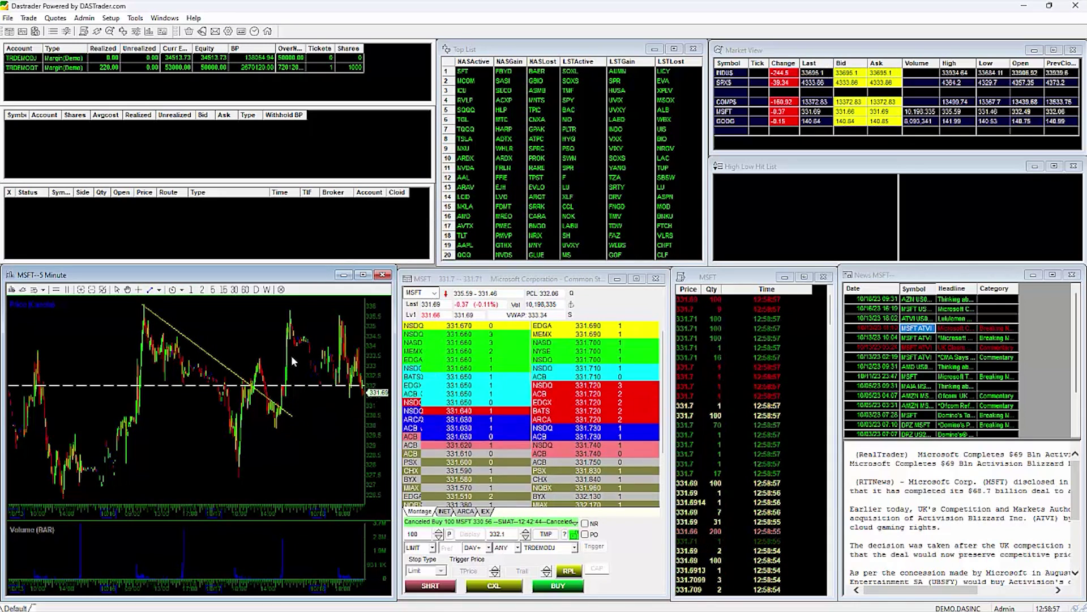
Step: Confirm the global trend line limit reads 300 in Trading Settings and apply it
left_click(110, 18)
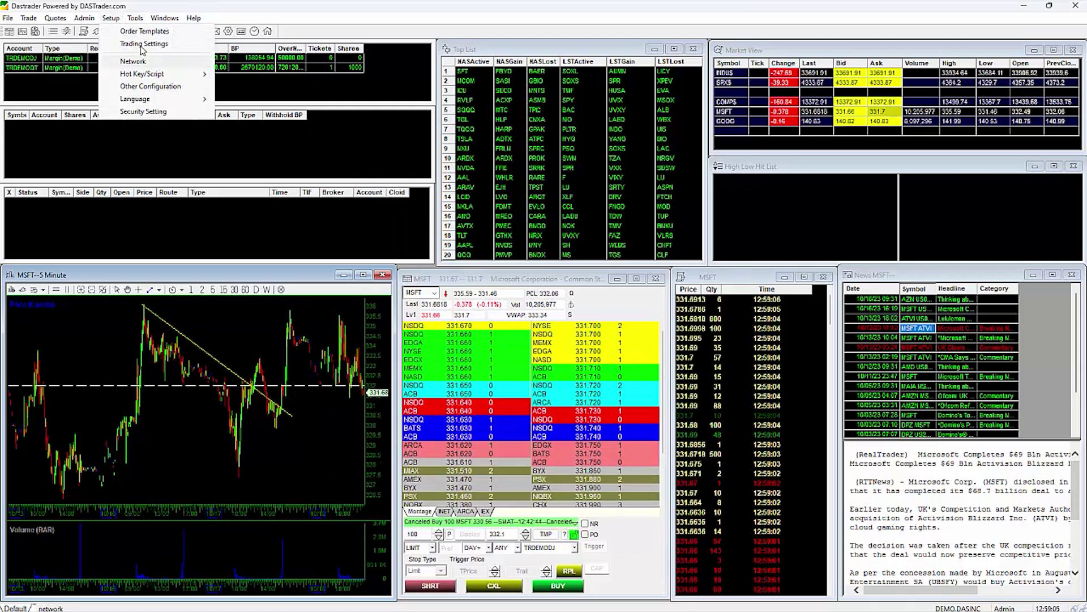
left_click(142, 45)
scroll(597, 313, "down", 10)
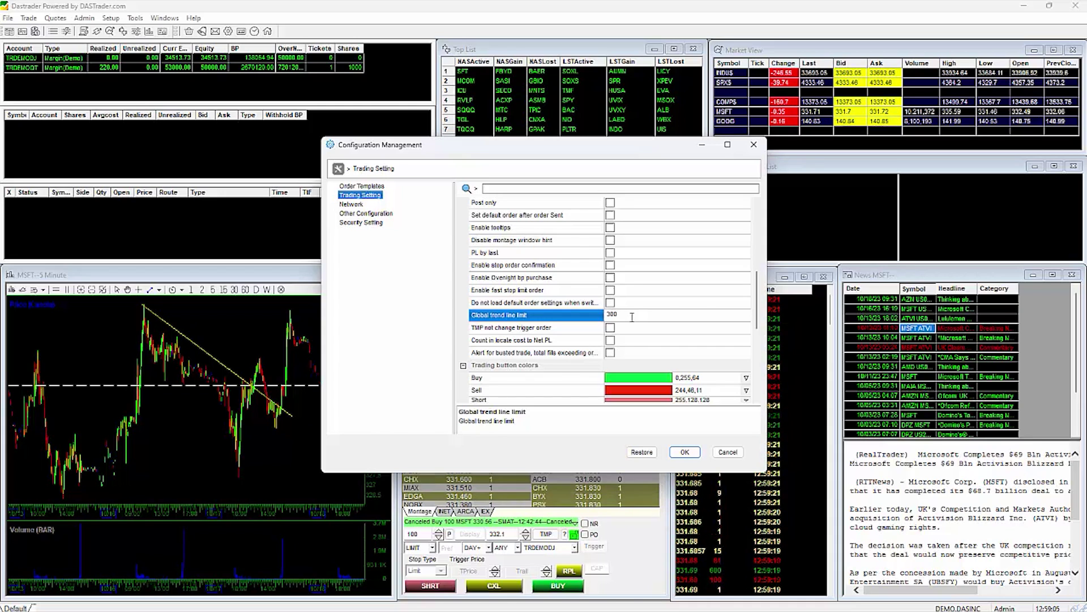
left_click(684, 452)
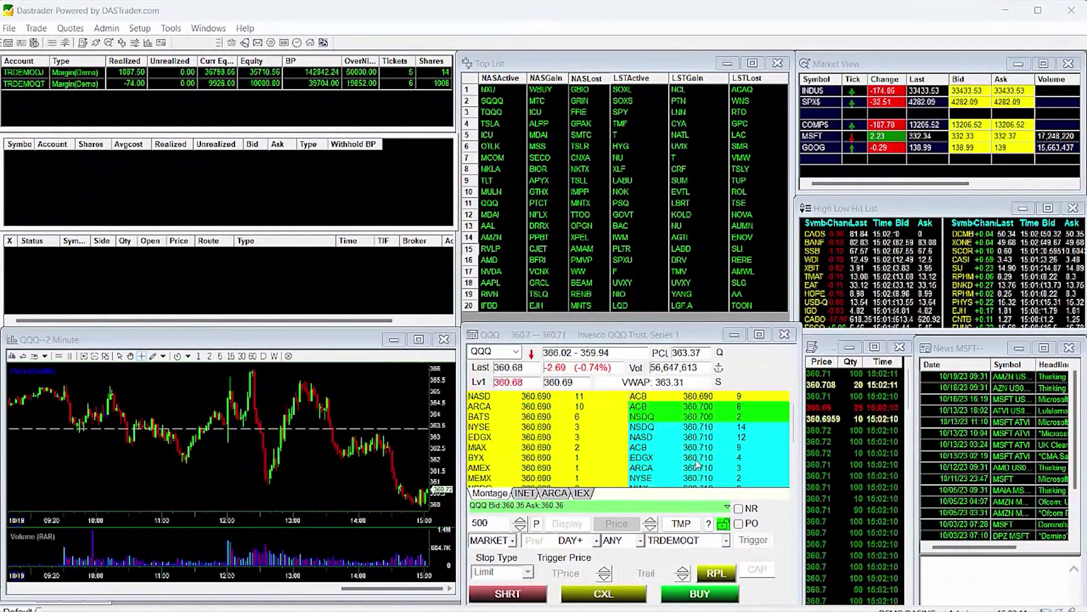
Step: View the QQQ Level 2 Config settings and cancel without changes
right_click(612, 434)
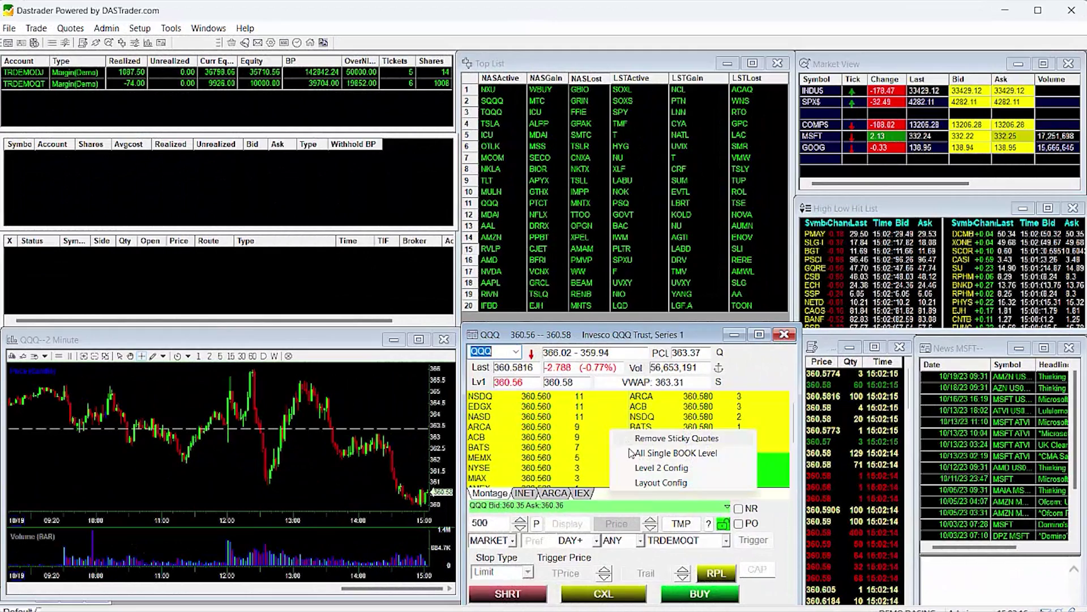
left_click(657, 467)
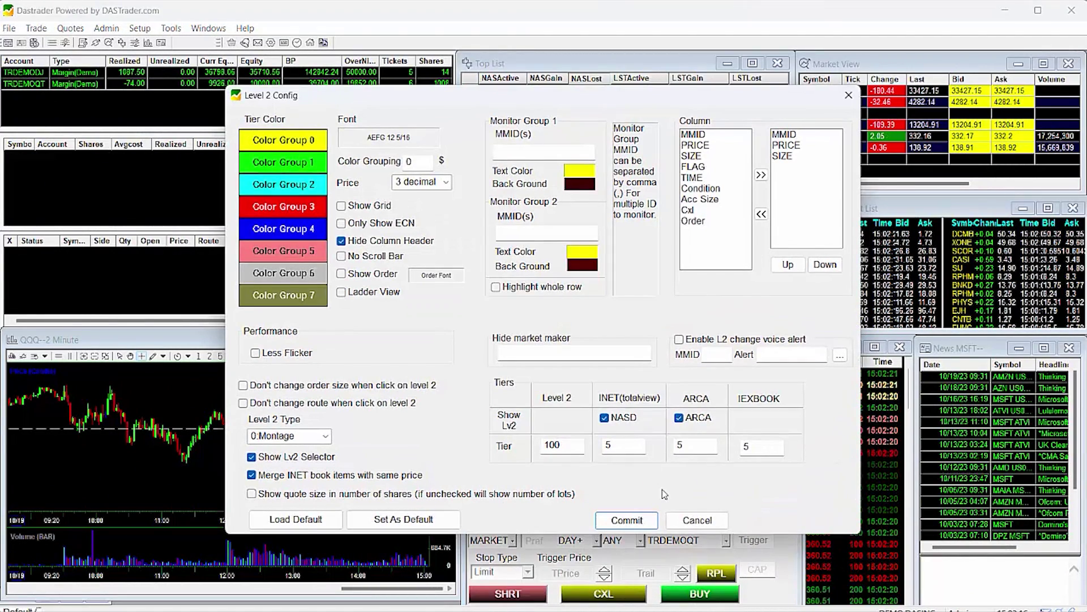
left_click(683, 521)
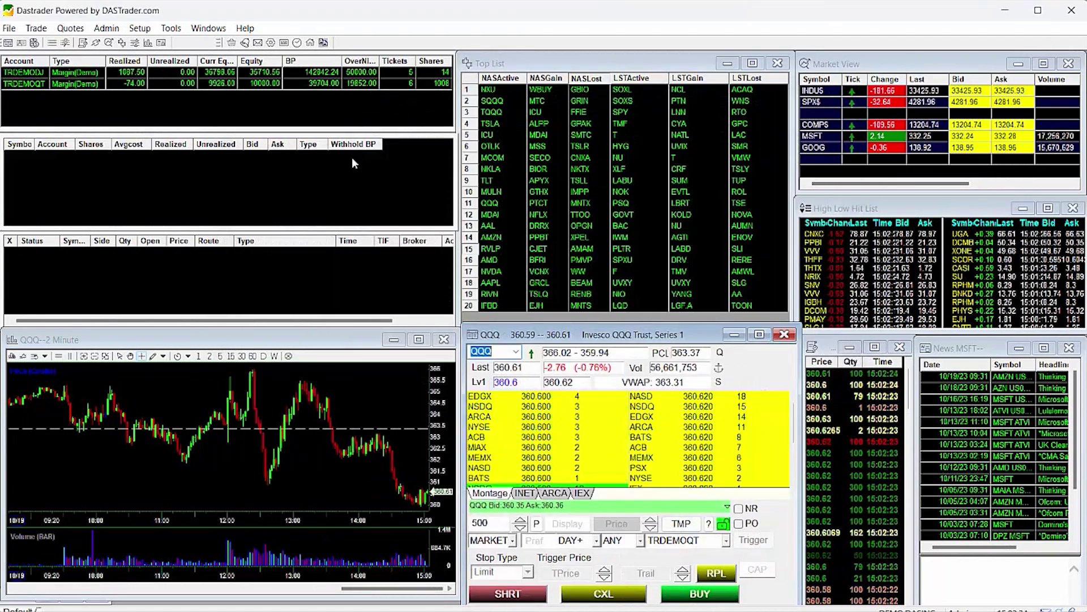
Step: Review Setup > Other Configuration and close it with OK
left_click(140, 29)
left_click(187, 109)
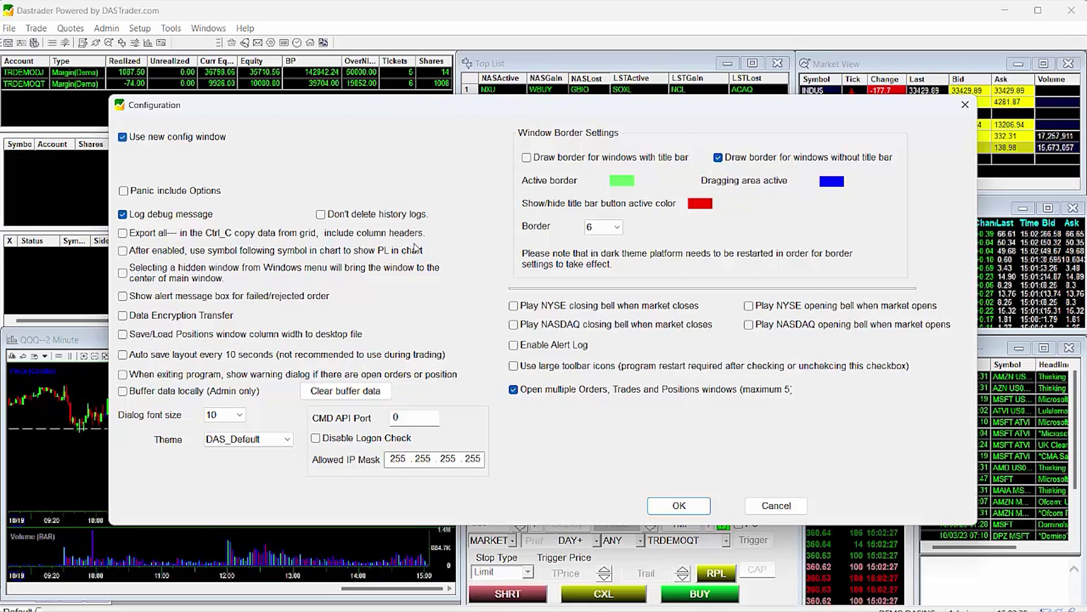
left_click(678, 506)
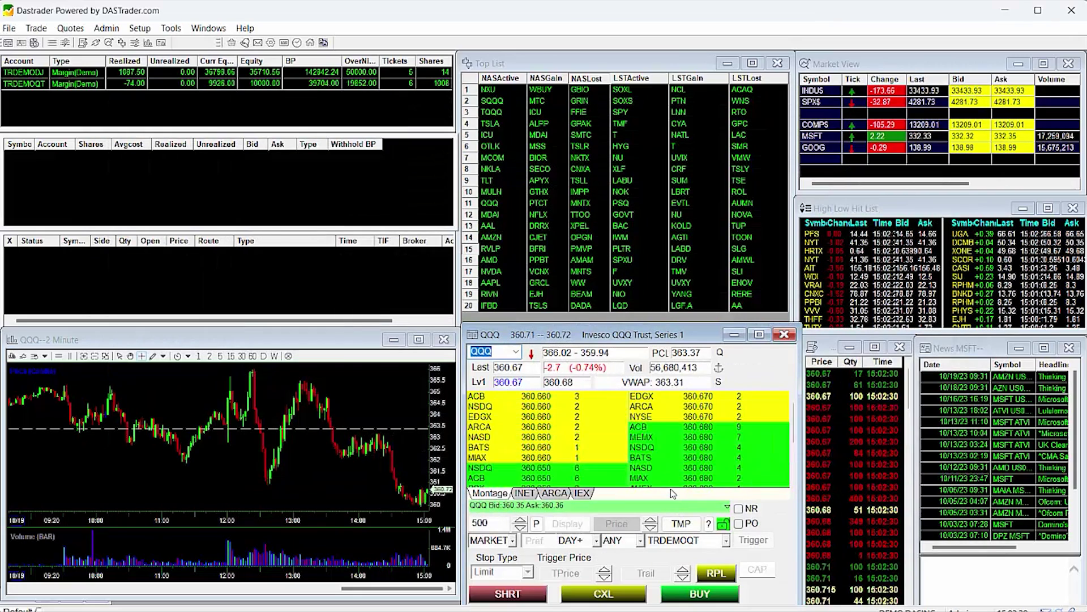
Step: In Level 2 Config, set the Quote Size highlight to 1000 with white text colour
right_click(678, 442)
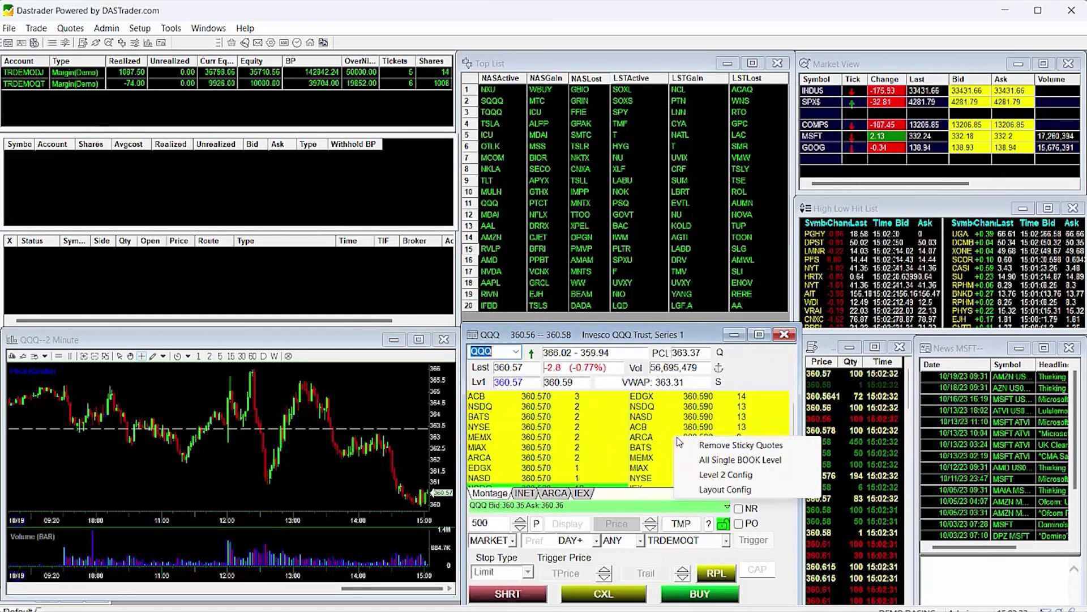
left_click(725, 474)
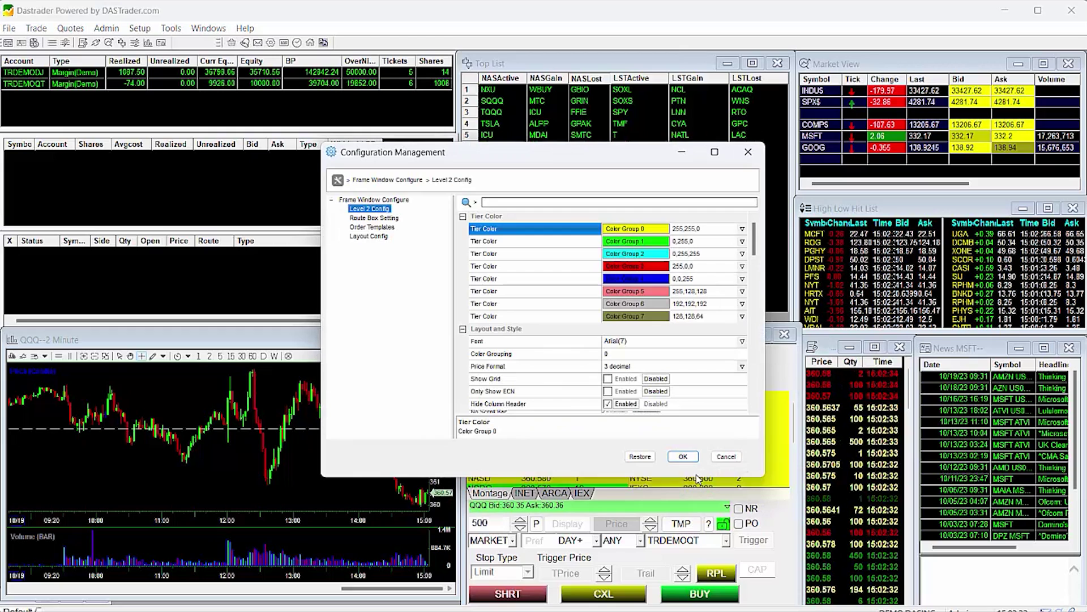
left_click_drag(757, 251, 755, 333)
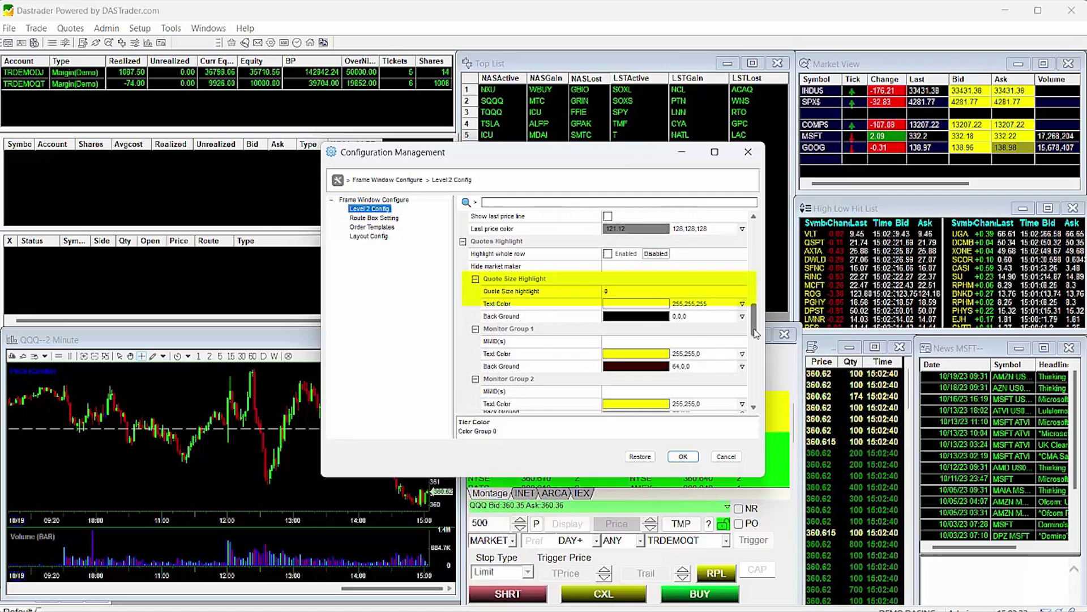
left_click(623, 291)
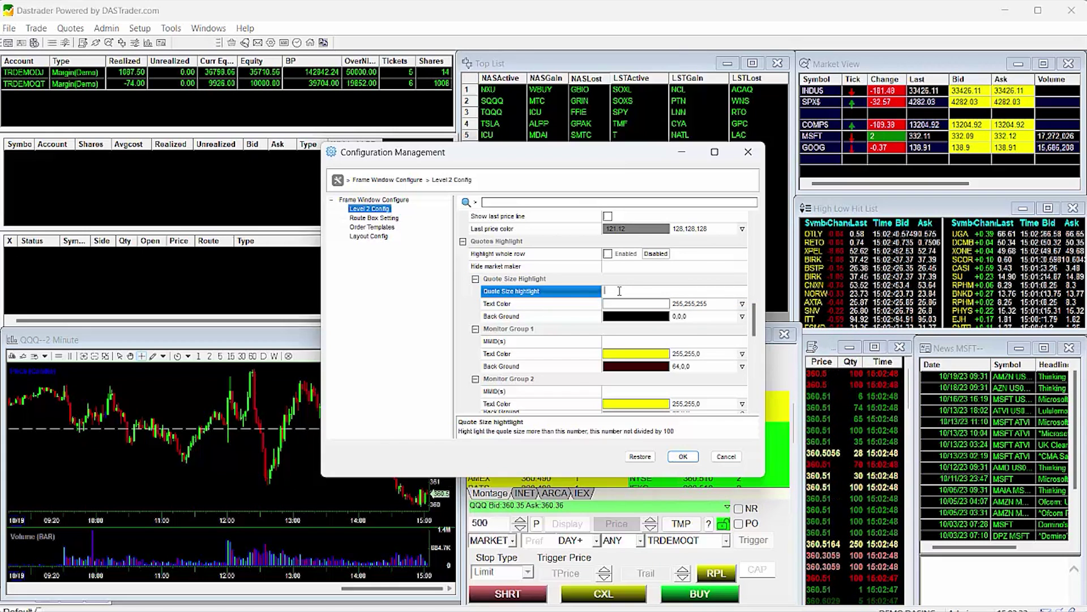
type("1000")
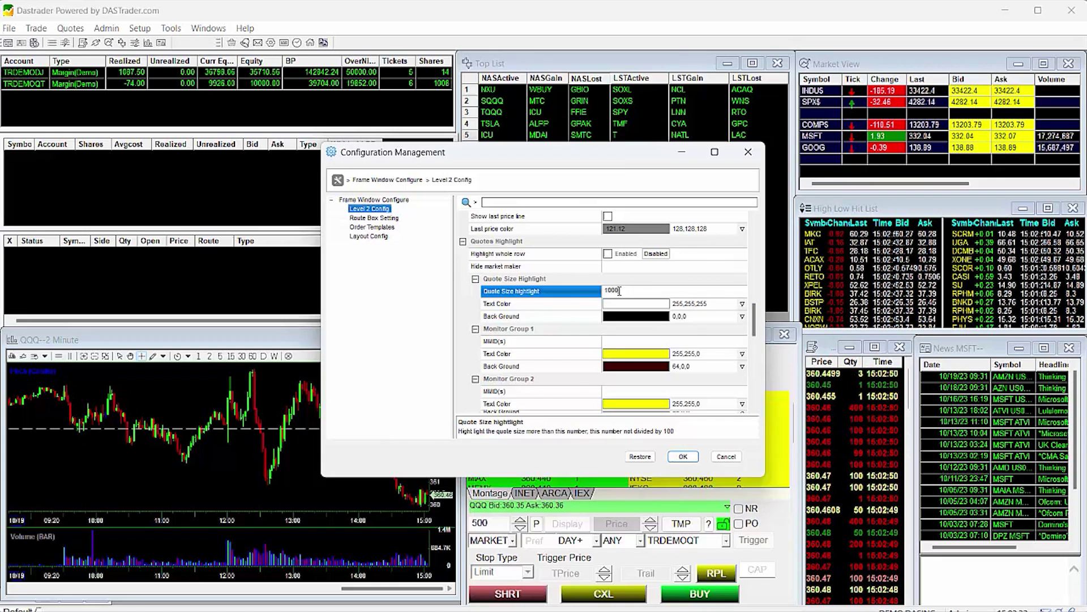
left_click(616, 304)
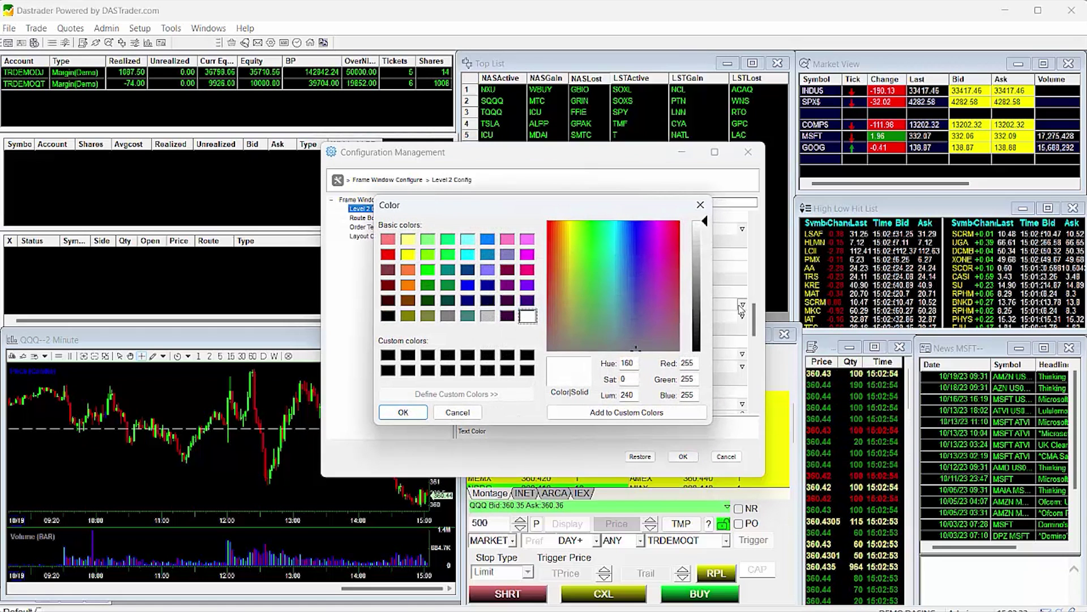
left_click(402, 412)
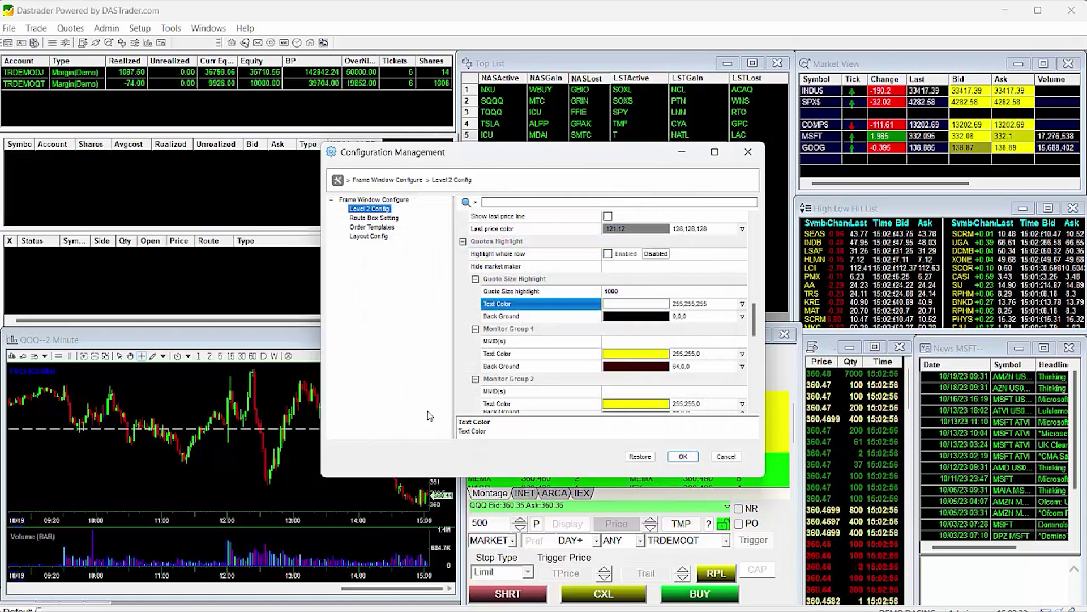
left_click(687, 456)
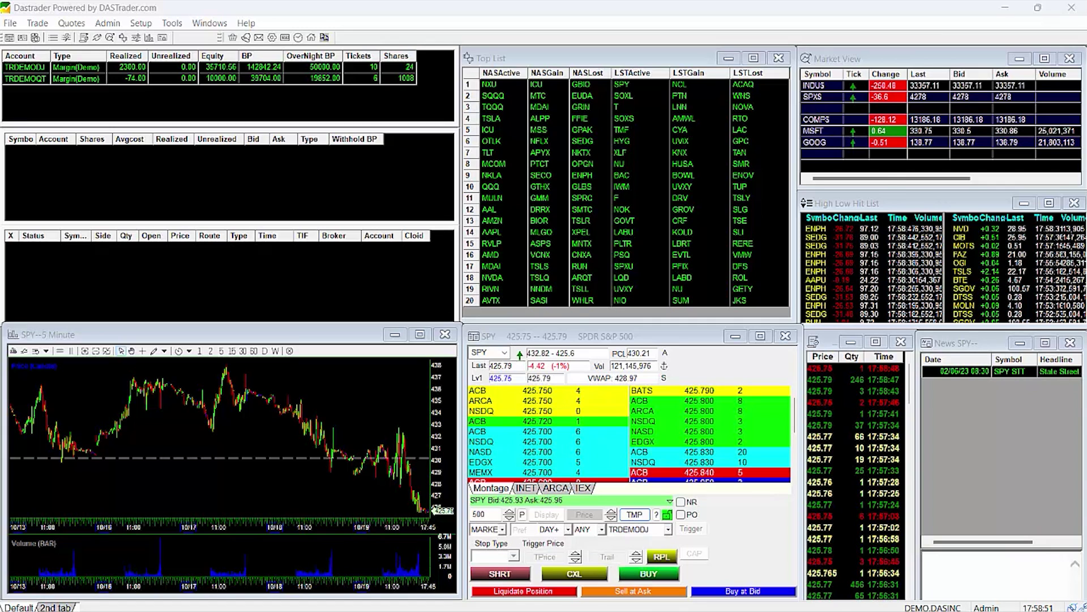
Step: Open File Explorer and go to the C:\DASTrader DEMO_x64 folder
key("super+e")
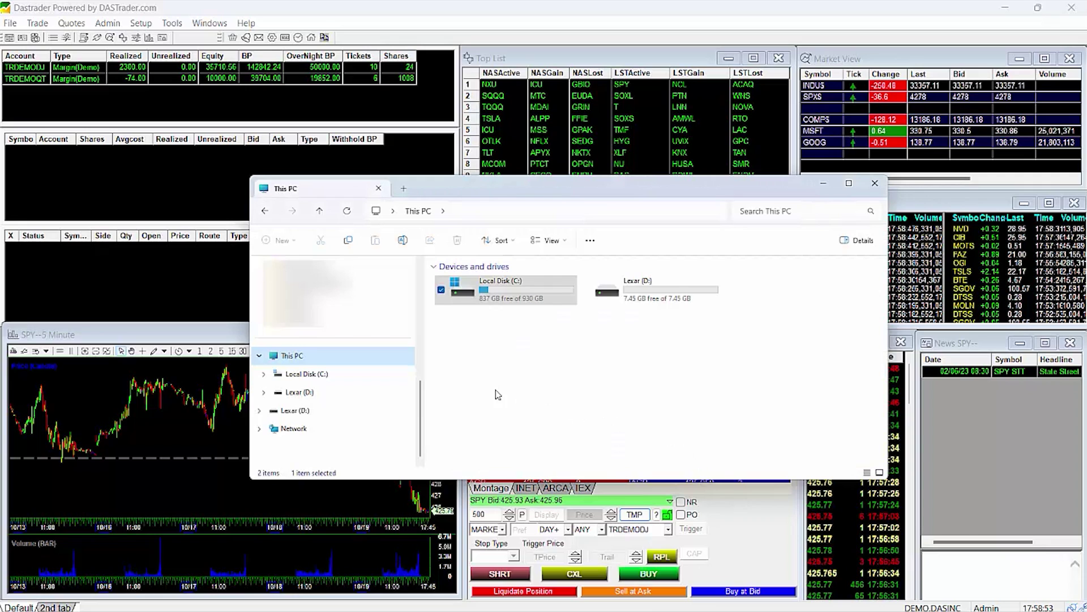
double_click(506, 294)
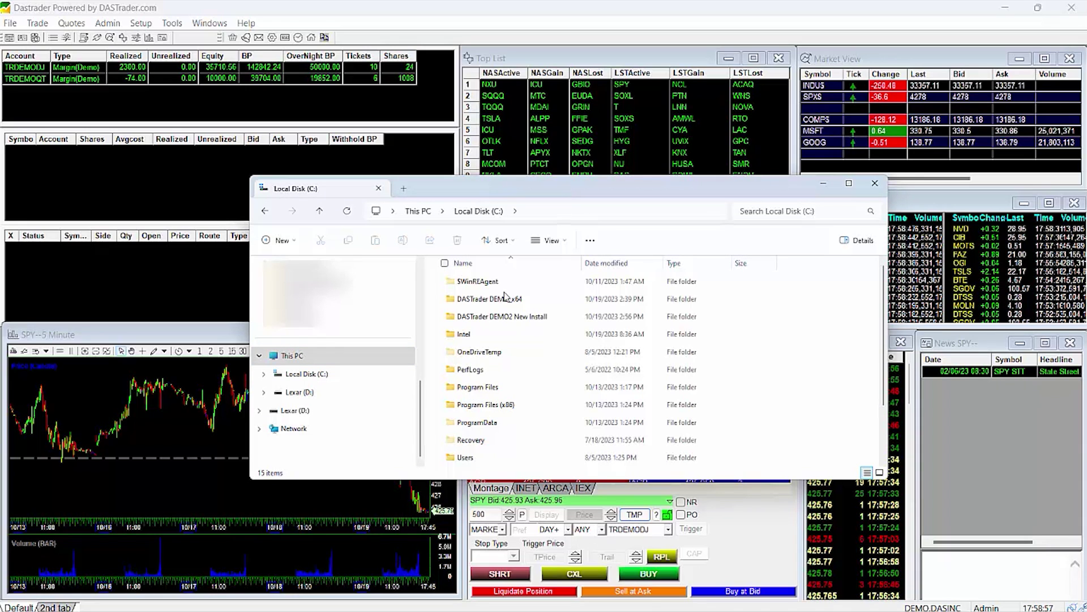
double_click(506, 298)
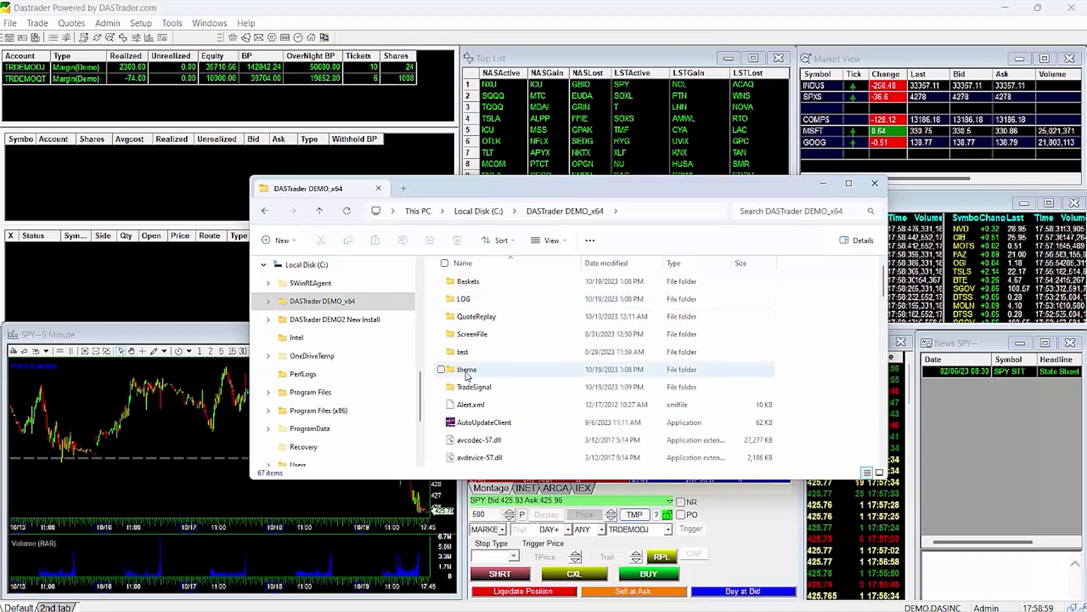
scroll(467, 375, "down", 5)
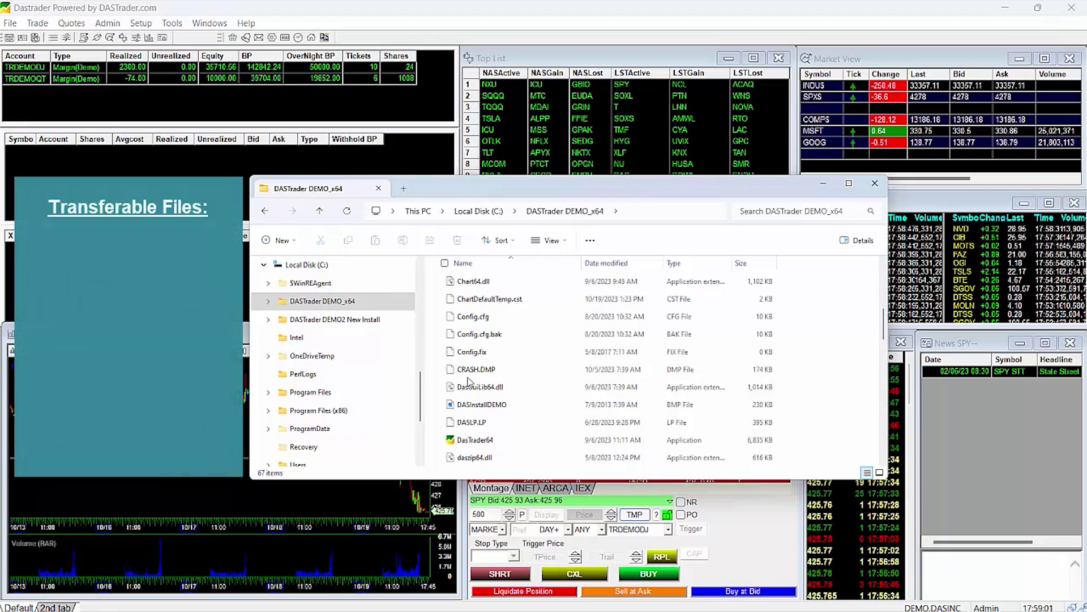
scroll(468, 381, "down", 1)
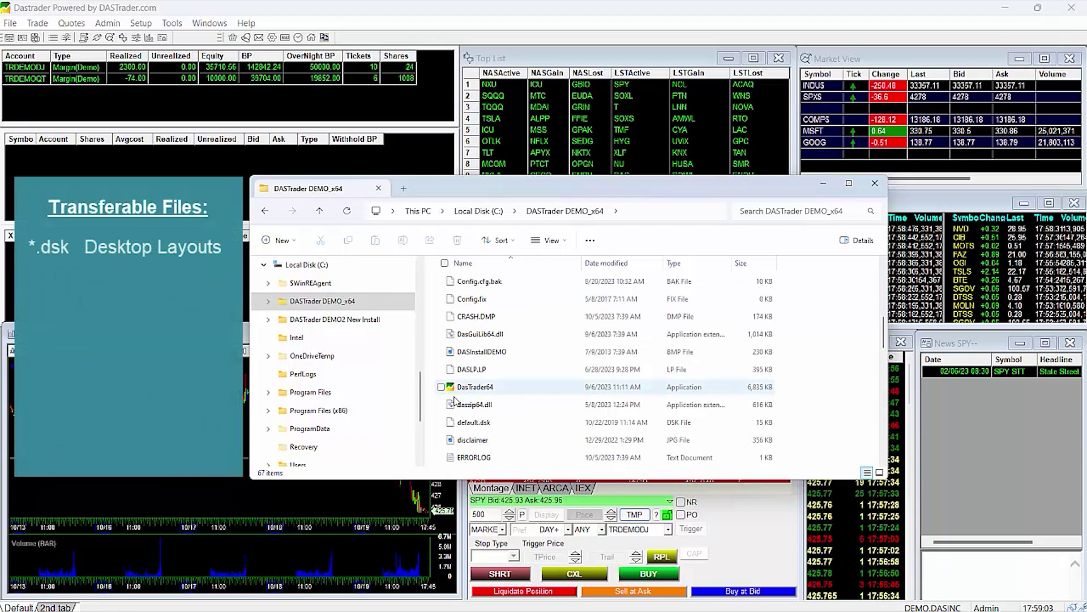
Step: Copy default.dsk, Hotkey.htk, HotButton.hkb, GlobalTrendline.dat and the chart settings file
left_click(442, 423)
scroll(445, 423, "down", 1)
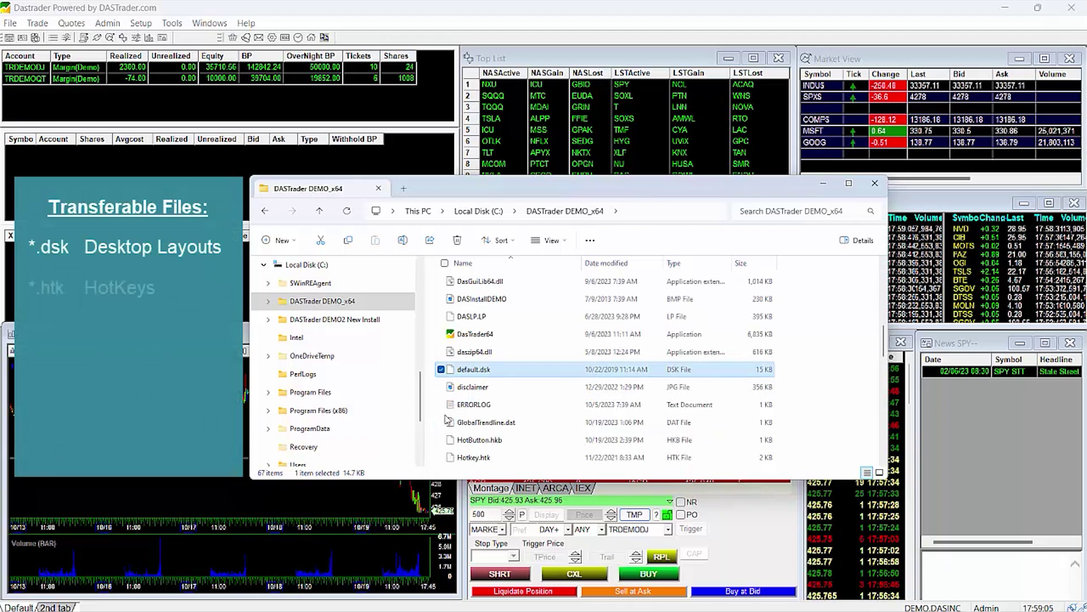
left_click(441, 457)
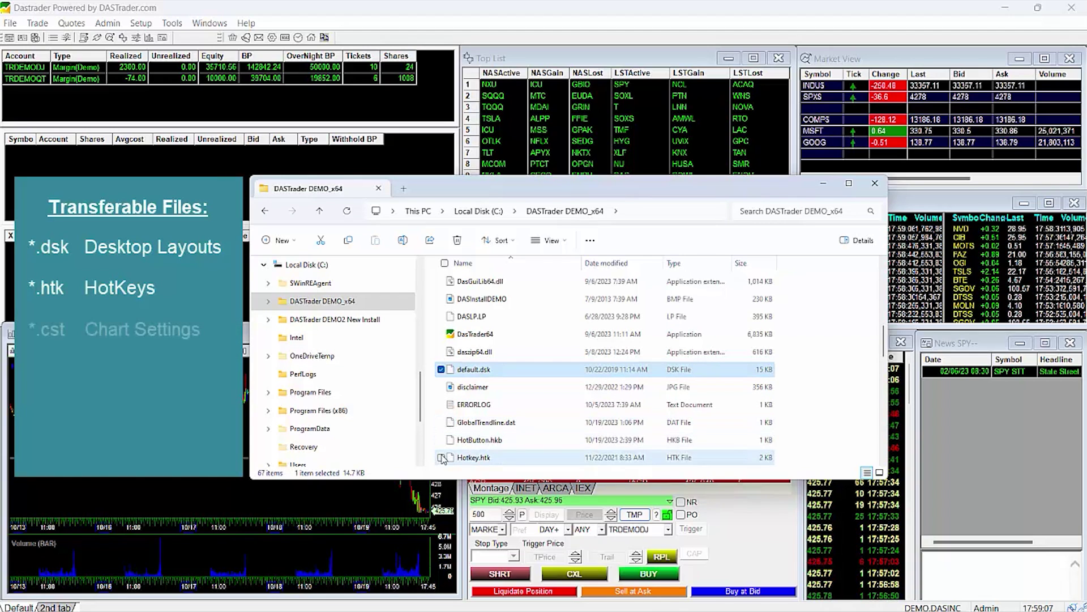
left_click(441, 440)
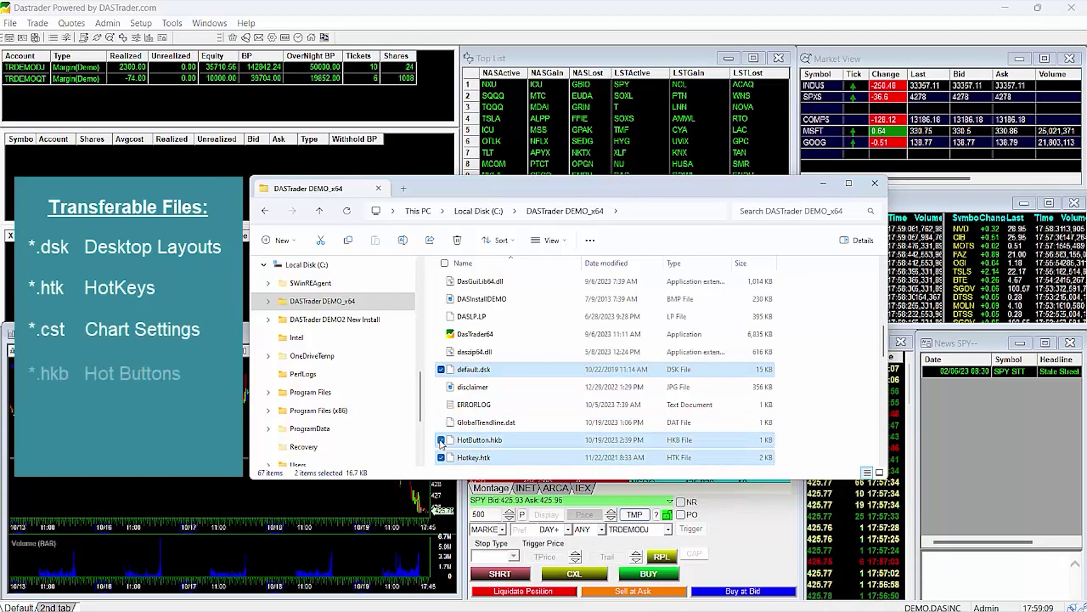
left_click(441, 423)
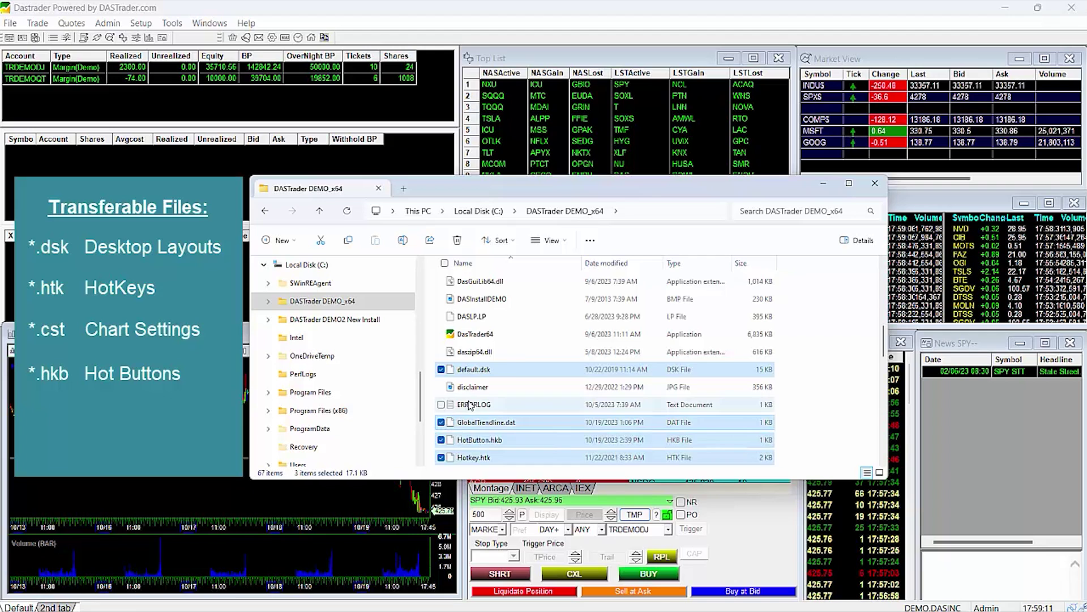
scroll(525, 356, "up", 1)
scroll(521, 346, "up", 1)
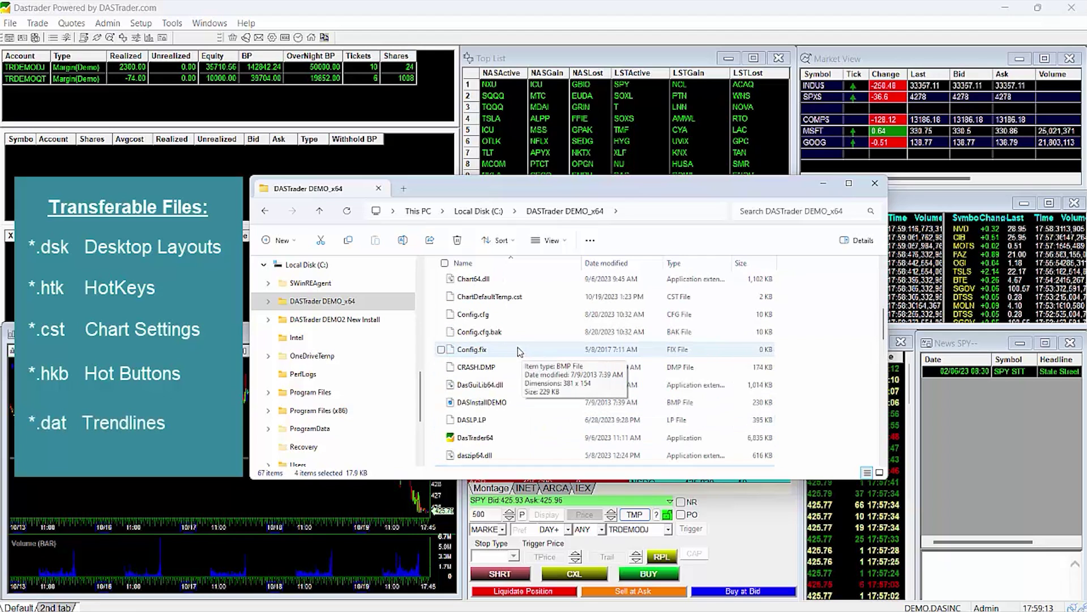
scroll(526, 340, "down", 2)
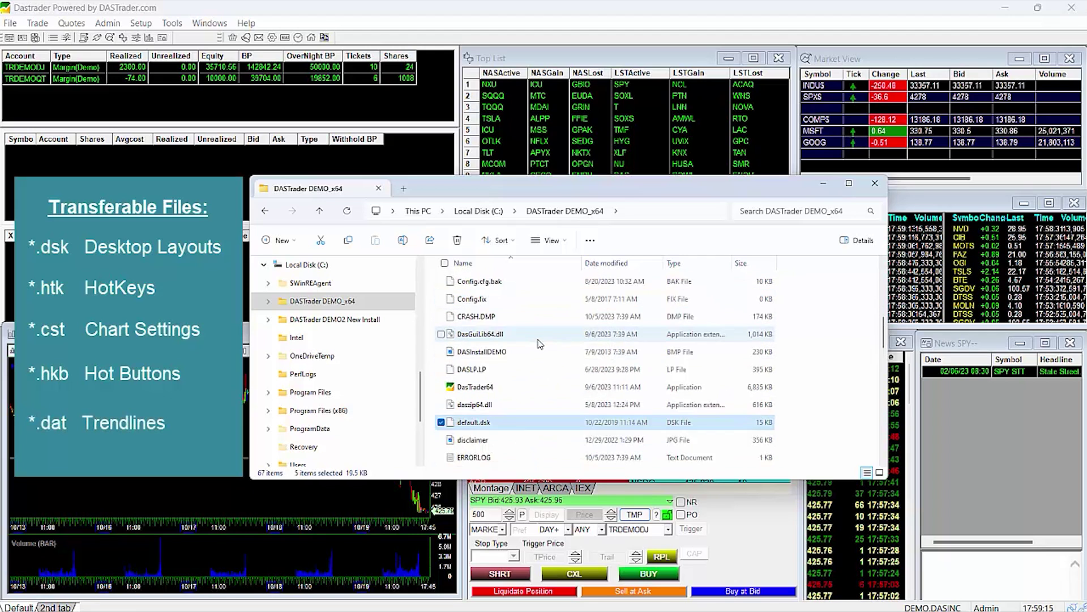
left_click(532, 368, "ctrl")
scroll(538, 345, "down", 1)
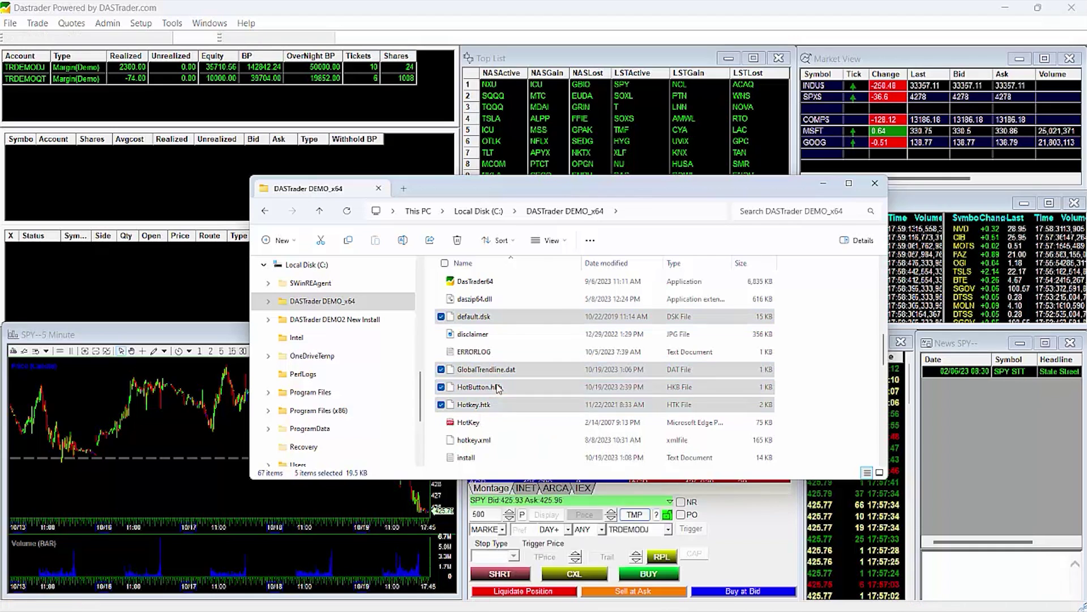
right_click(497, 387)
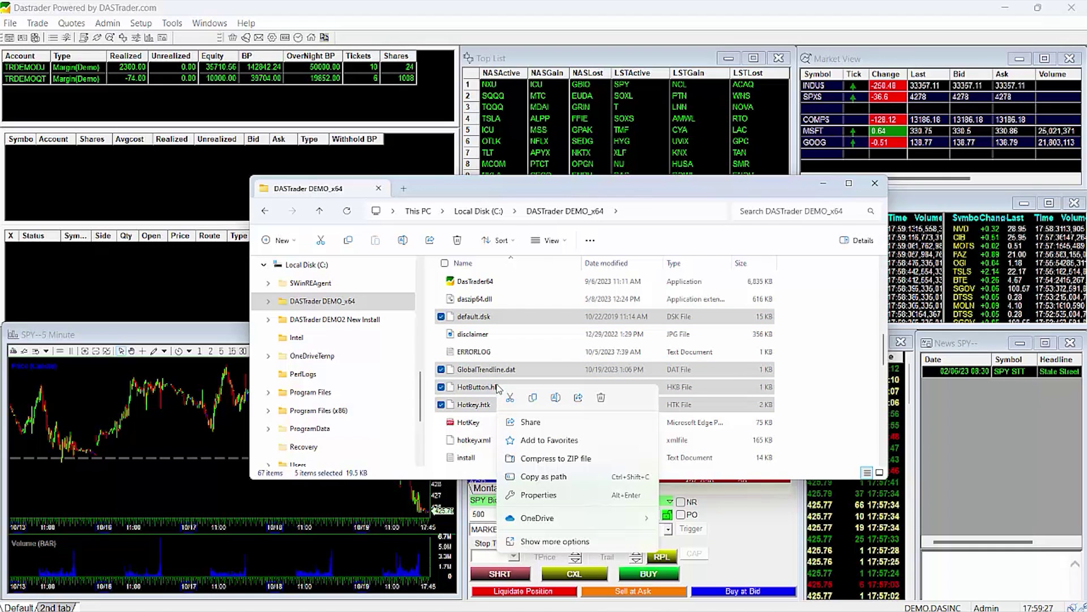
left_click(532, 399)
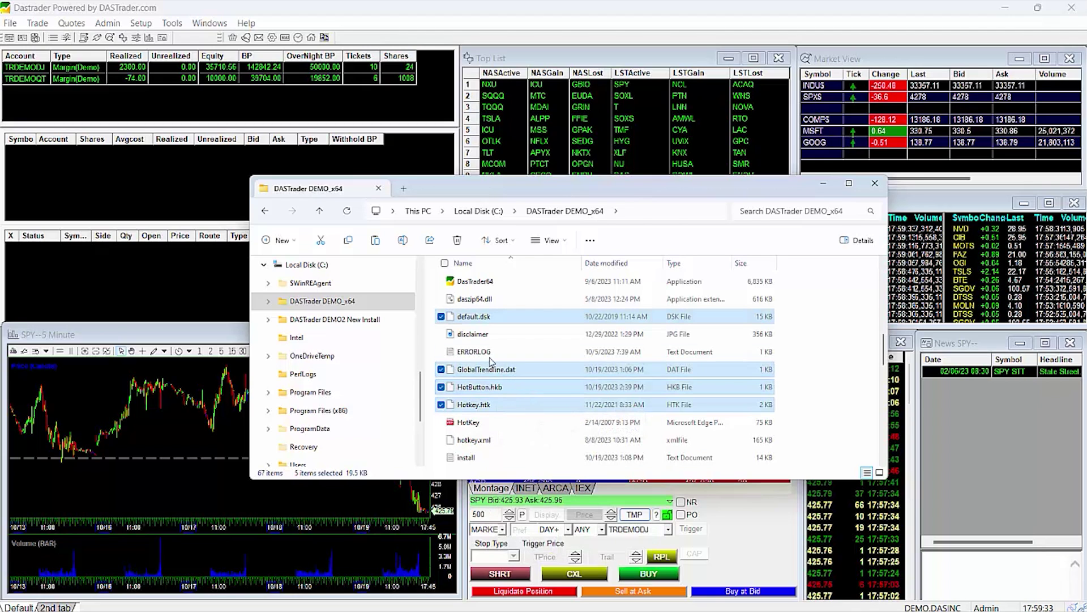
scroll(490, 361, "up", 8)
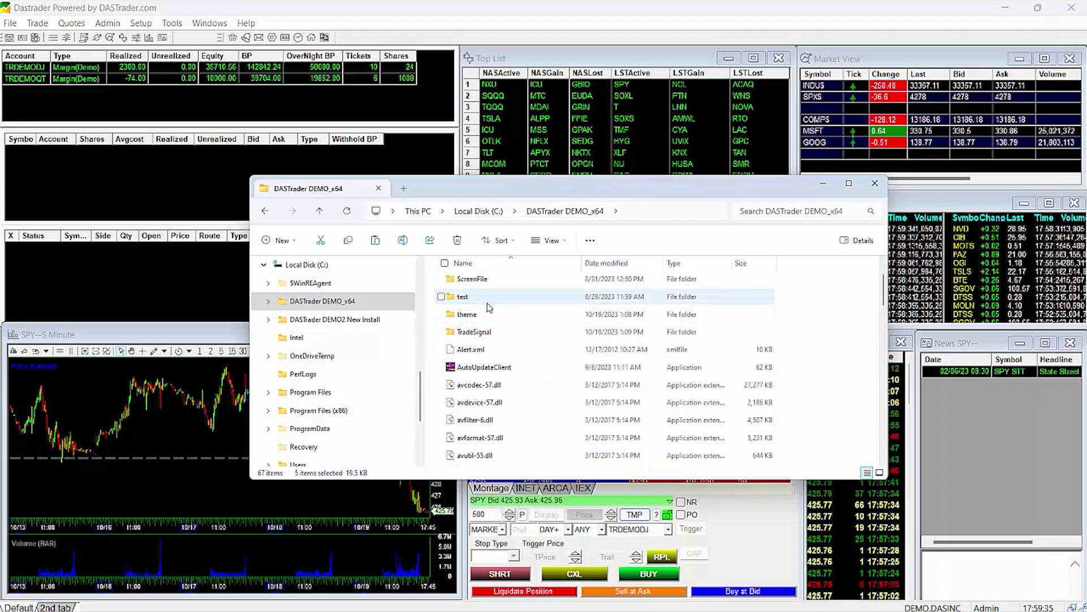
Step: Paste the five settings files into C:\DASTrader DEMO2 New Install, replacing existing files
left_click(496, 213)
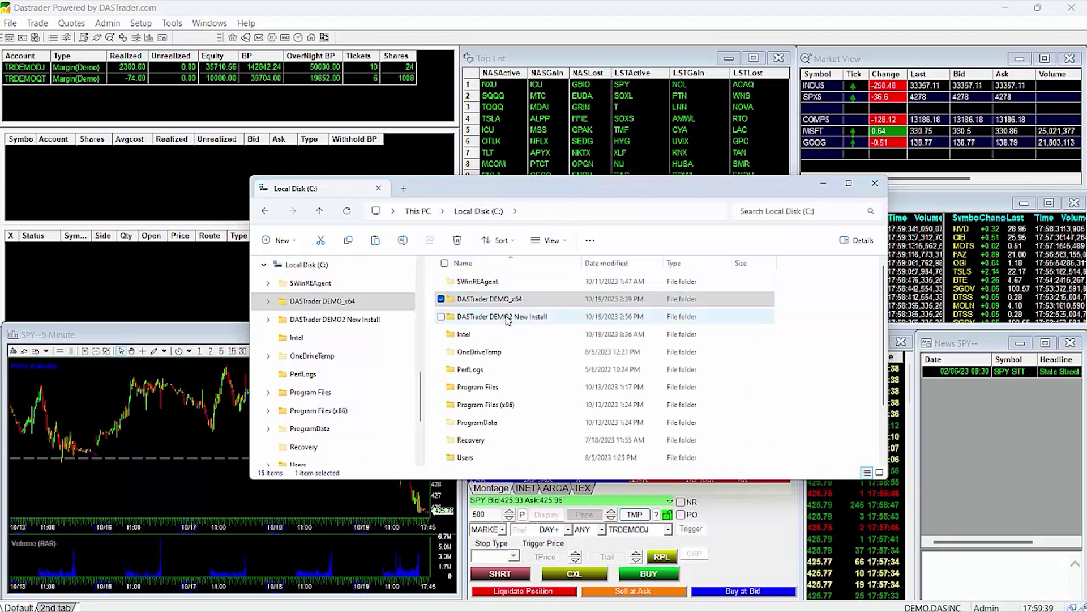
double_click(507, 319)
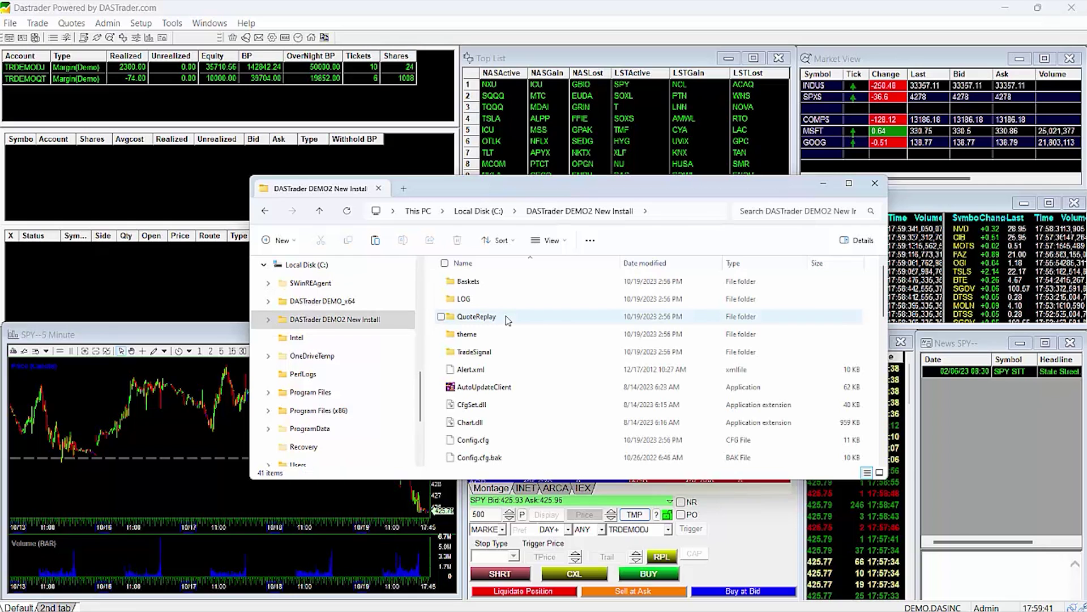
scroll(508, 320, "down", 2)
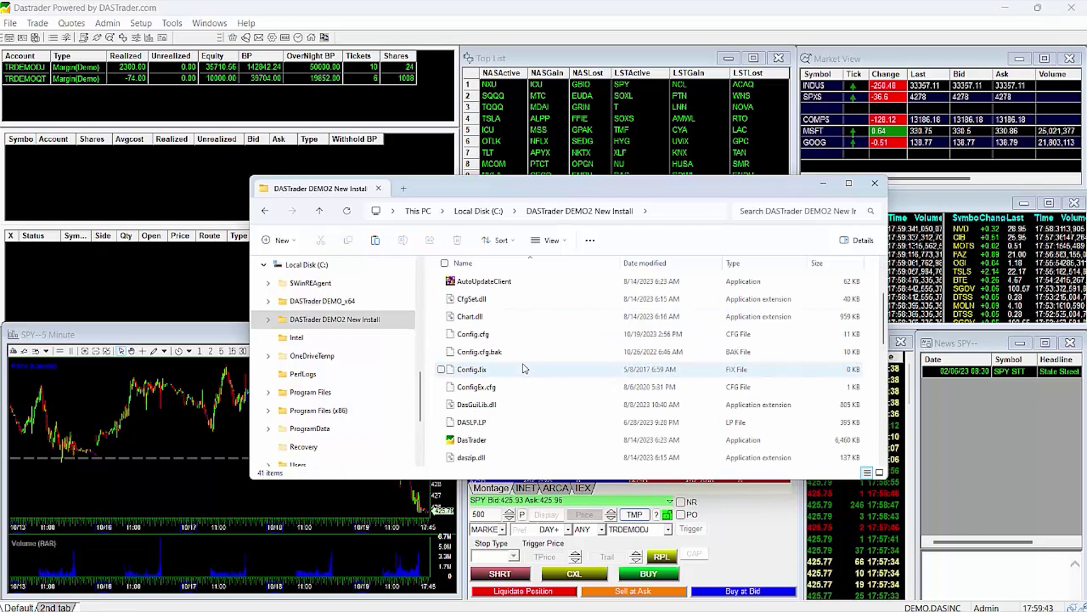
right_click(523, 368)
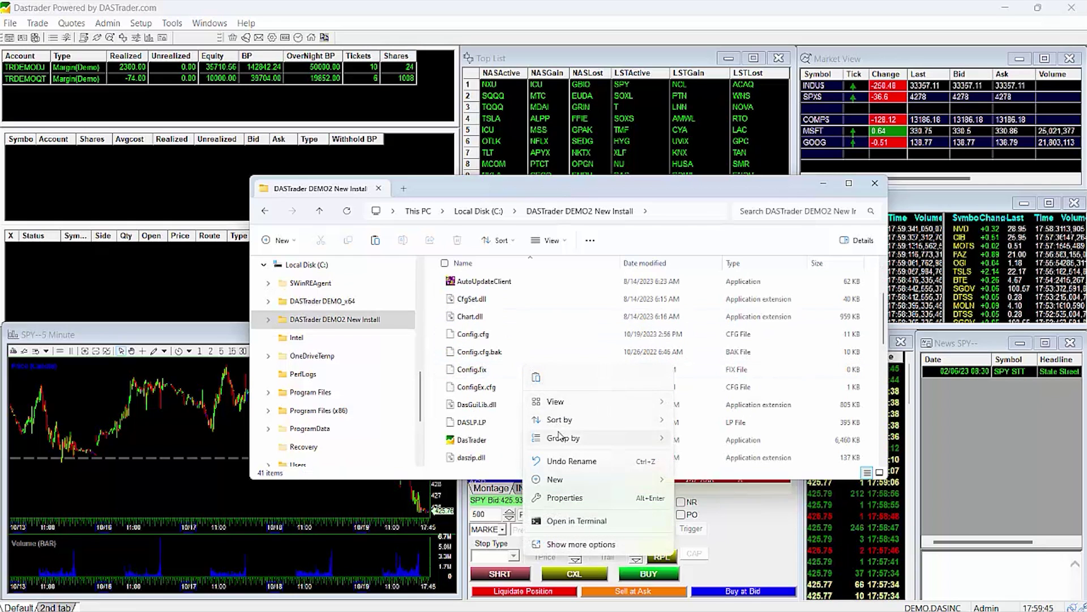
left_click(538, 379)
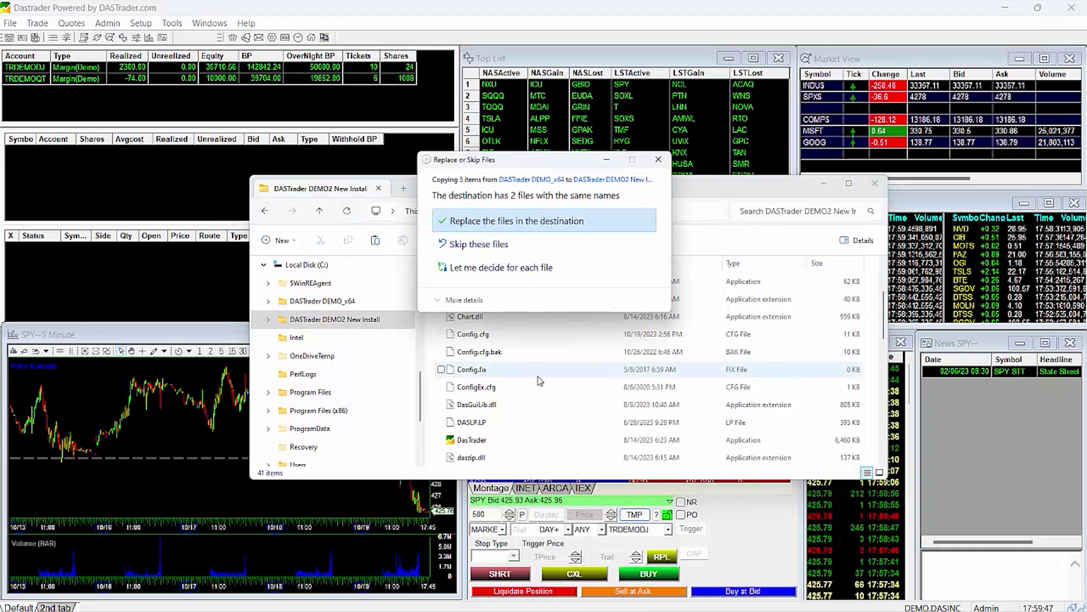
left_click(564, 227)
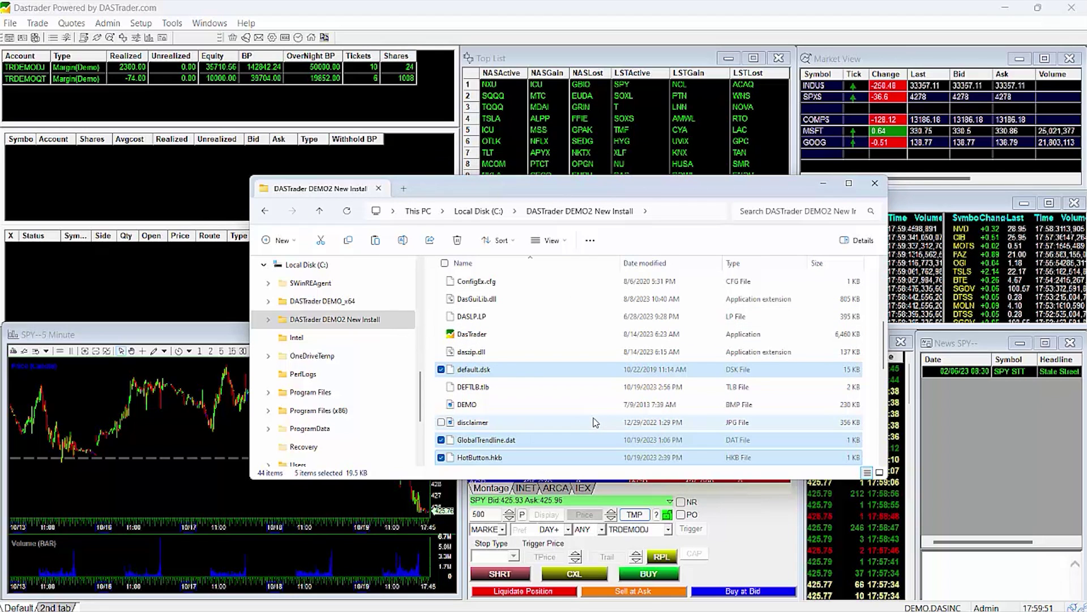
scroll(589, 409, "down", 1)
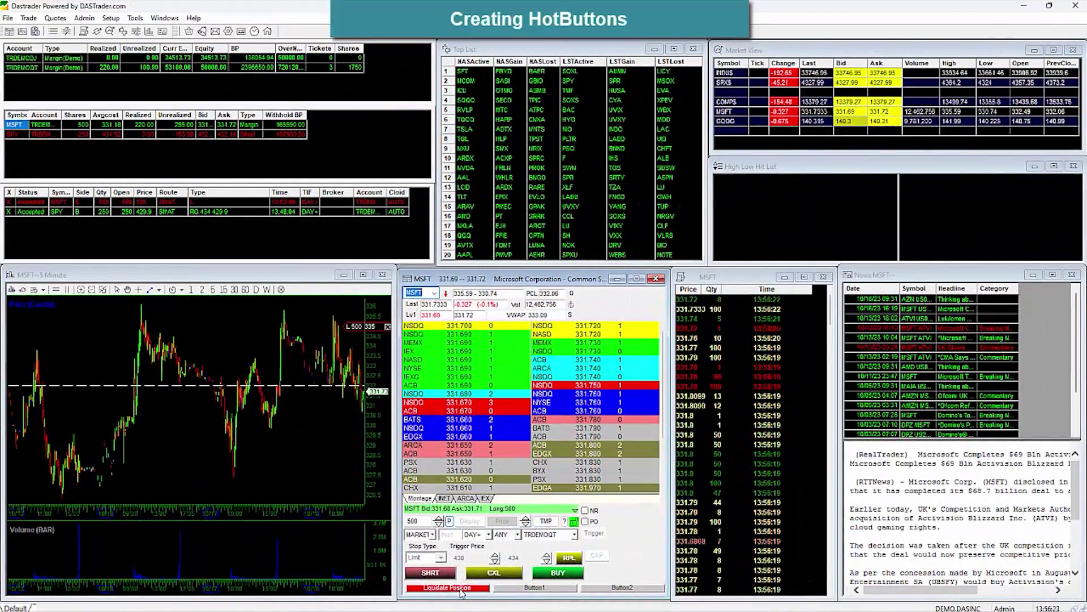
Step: Liquidate the MSFT long position, then select and liquidate the SPY short position
left_click(463, 587)
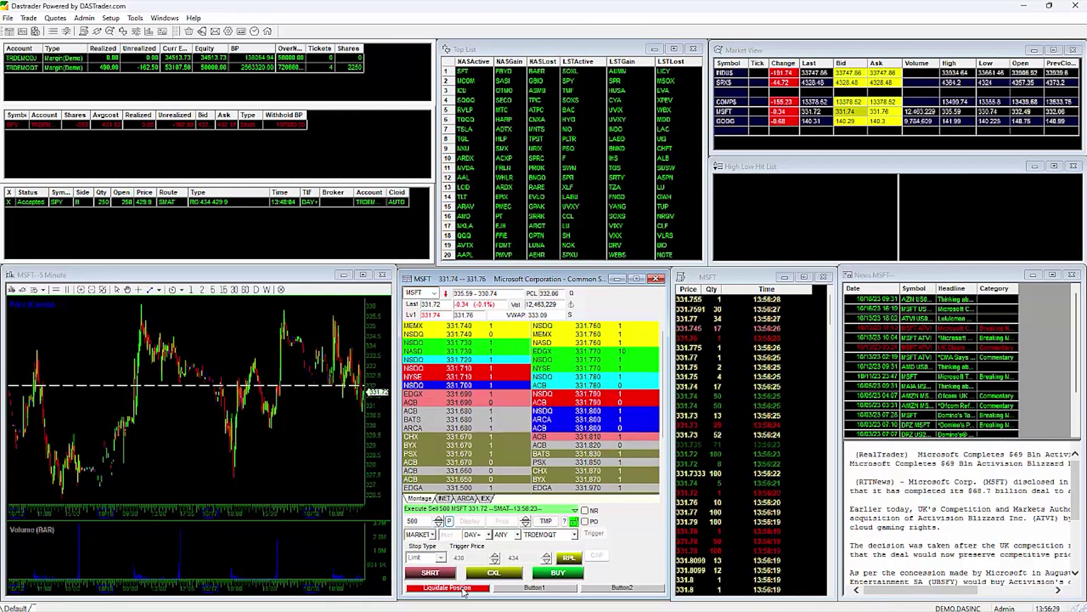
left_click(16, 125)
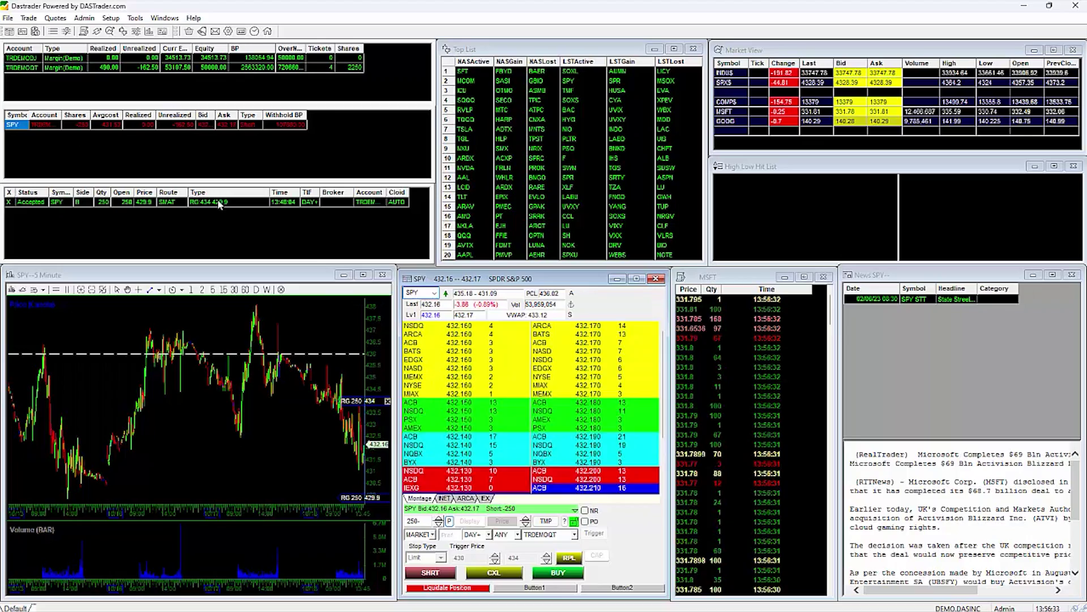
left_click(453, 588)
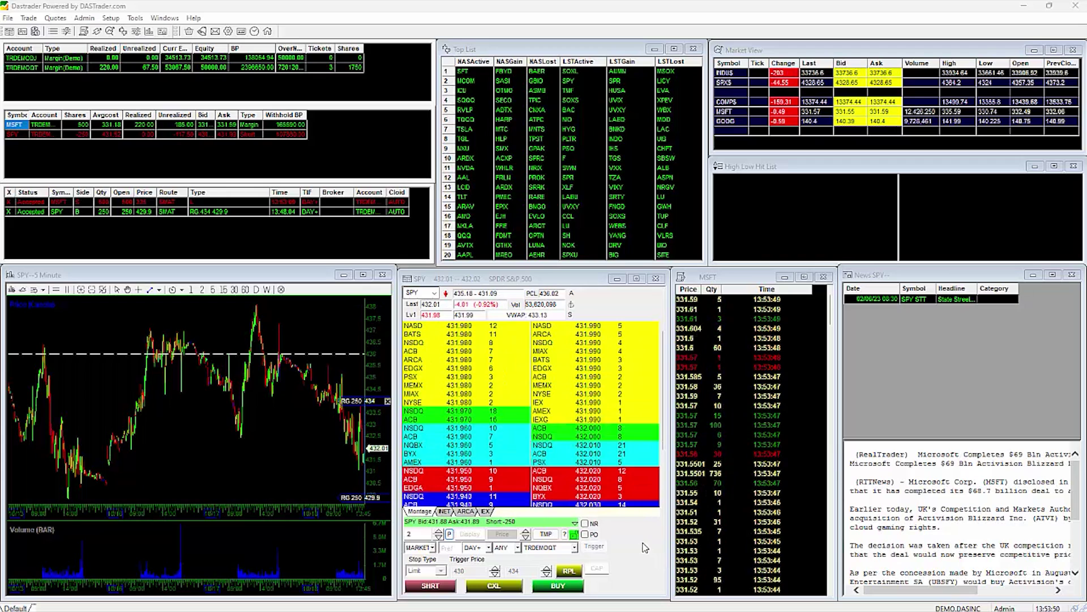
Step: Add Hot Button to the SPY montage's Window Style sections after Level1, Level2 and Trade
right_click(626, 531)
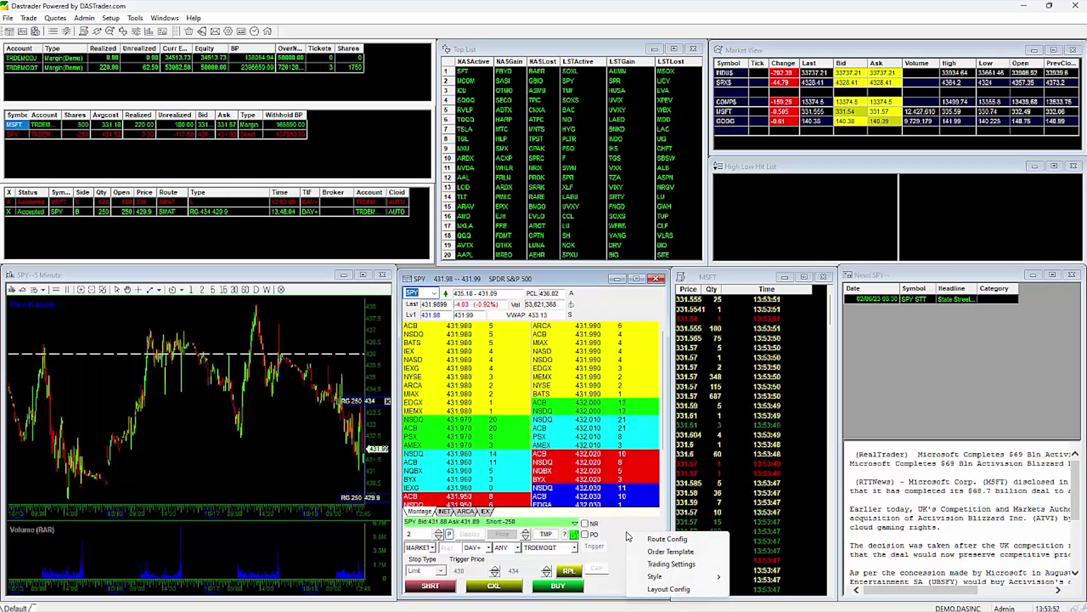
left_click(657, 589)
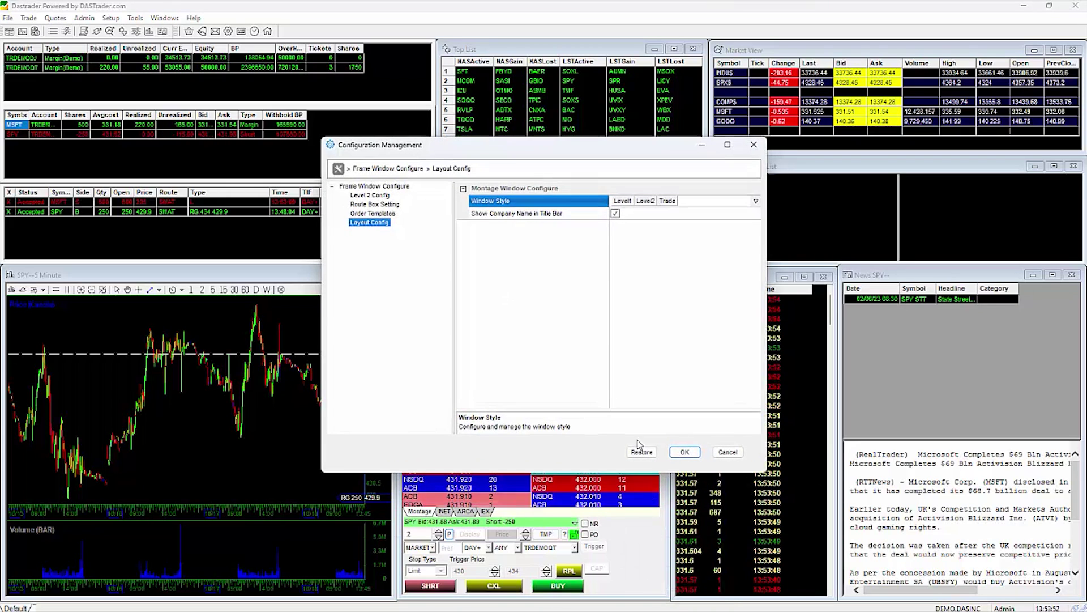
left_click(757, 202)
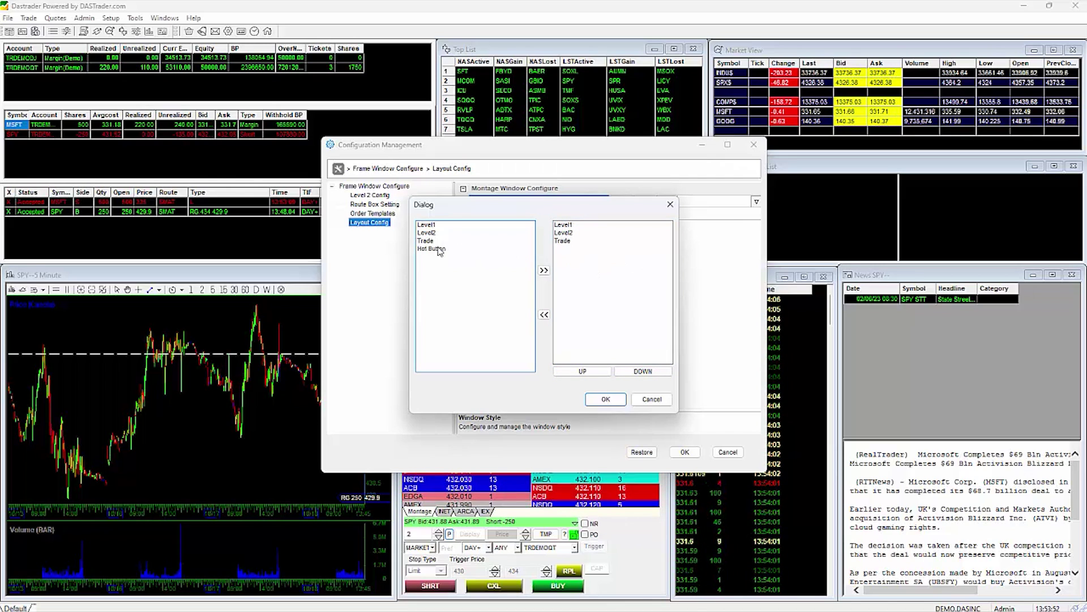
left_click(543, 271)
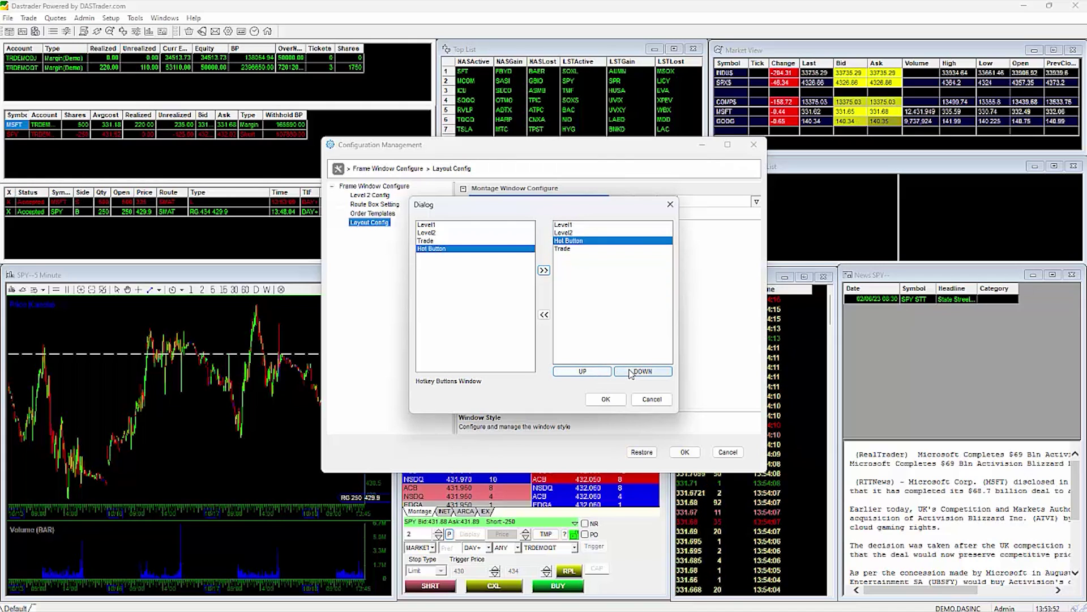
left_click(605, 399)
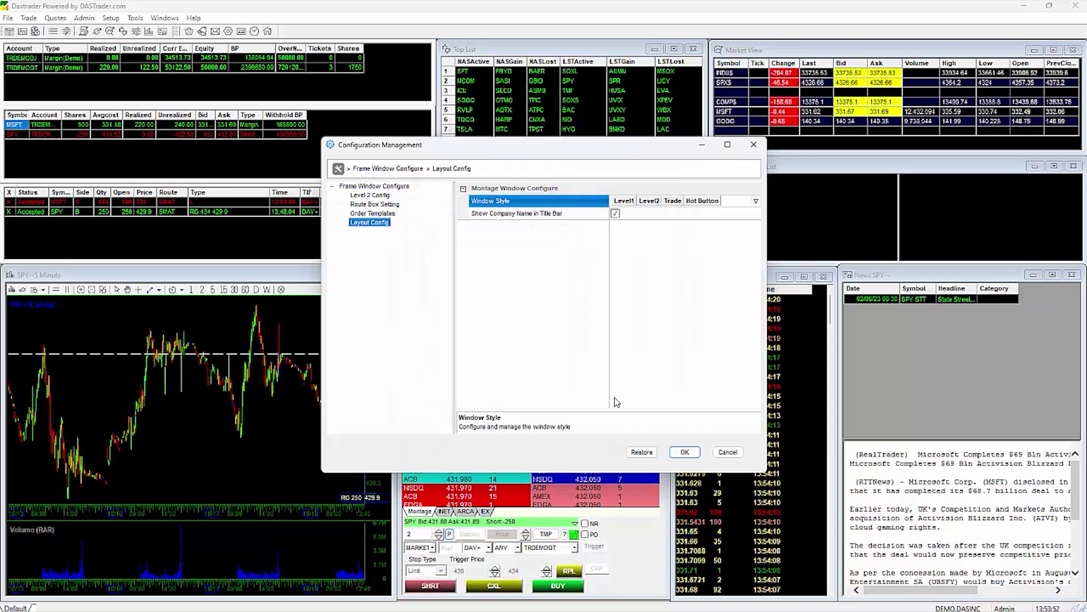
left_click(680, 452)
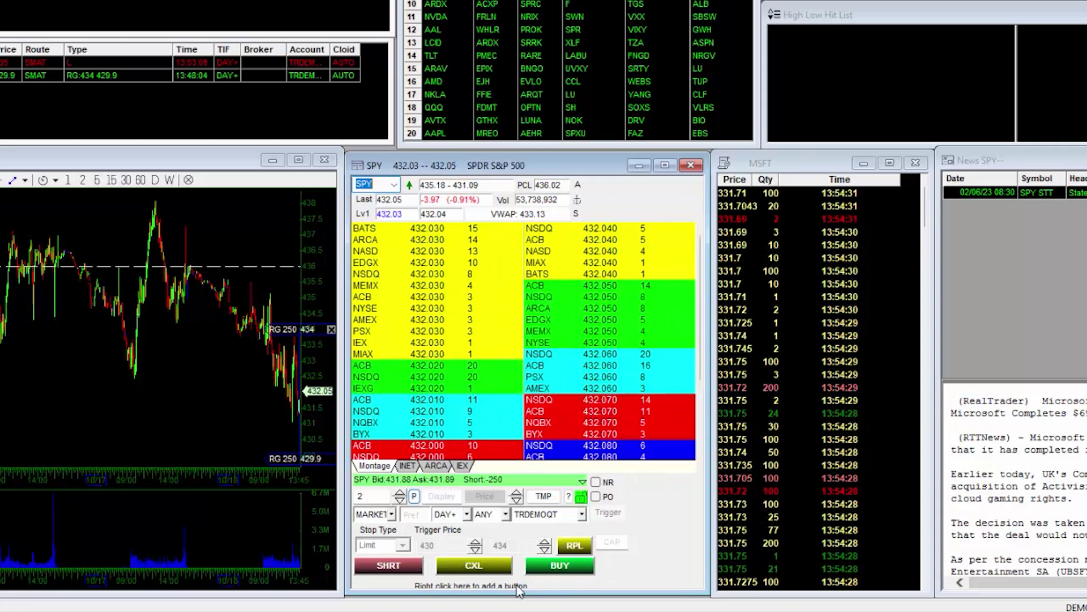
Step: Add a row of 3 hot buttons (Button0–Button2) to the SPY montage
right_click(521, 585)
left_click(564, 539)
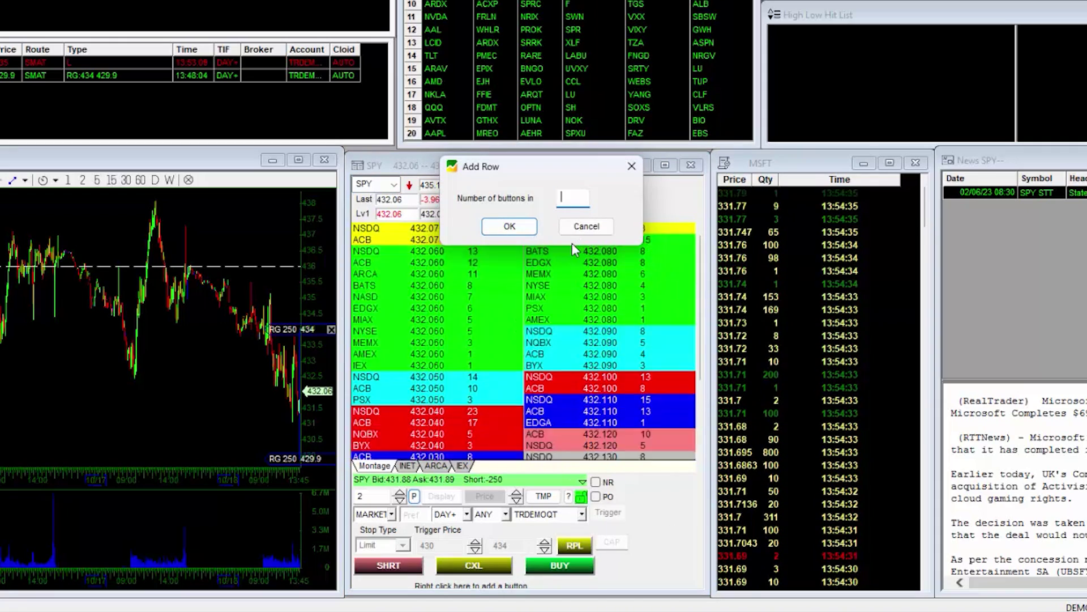
type("3")
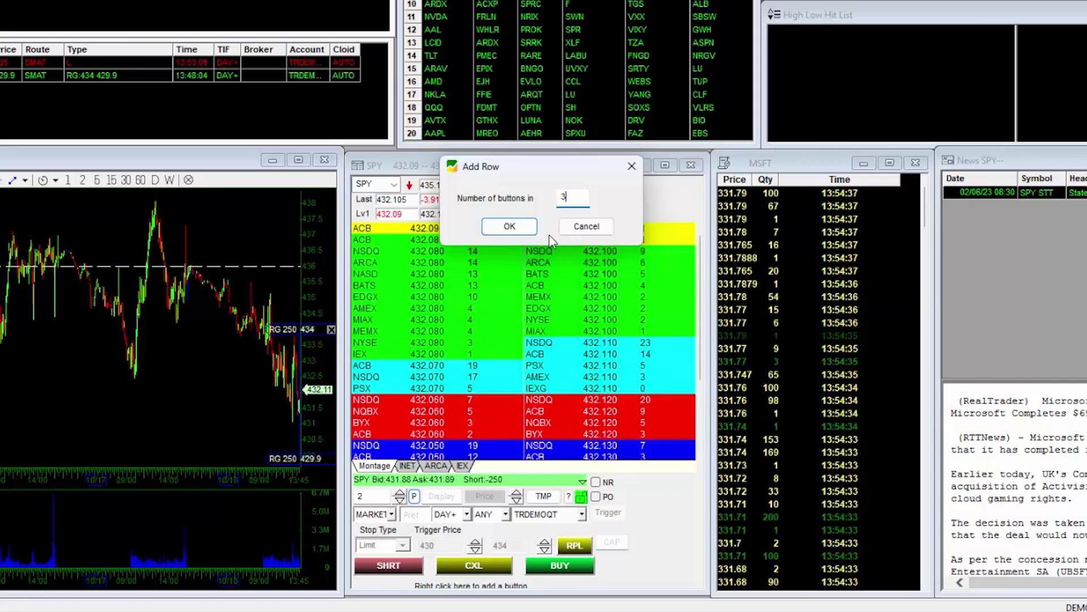
left_click(531, 227)
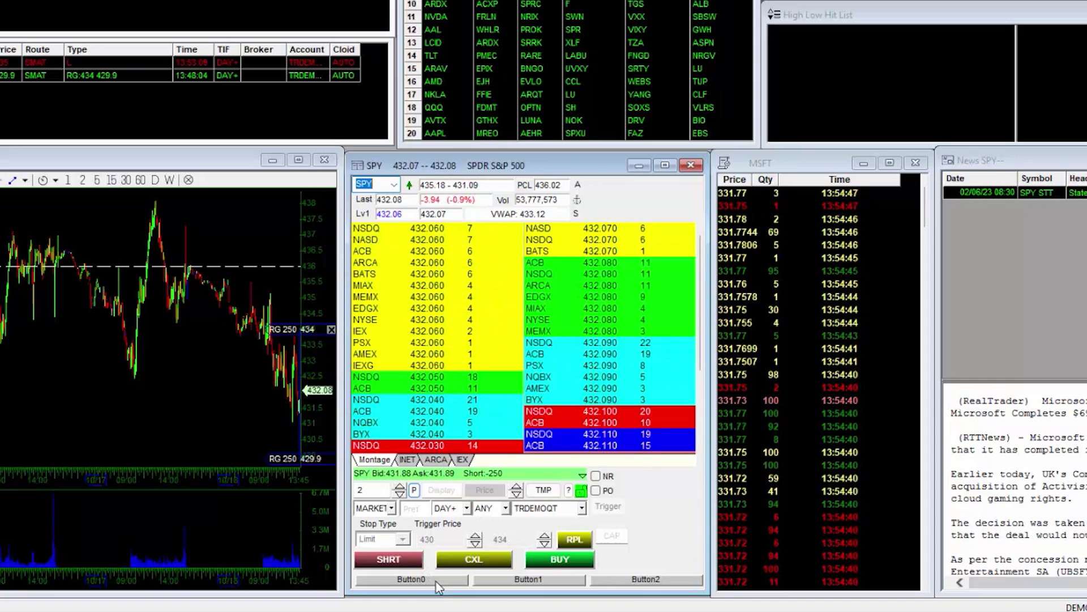
Step: Give the first hot button the CXL ALLSYMB;Route=Market;Share=POS;Send=Reverse script, named Liquidate Position
right_click(437, 584)
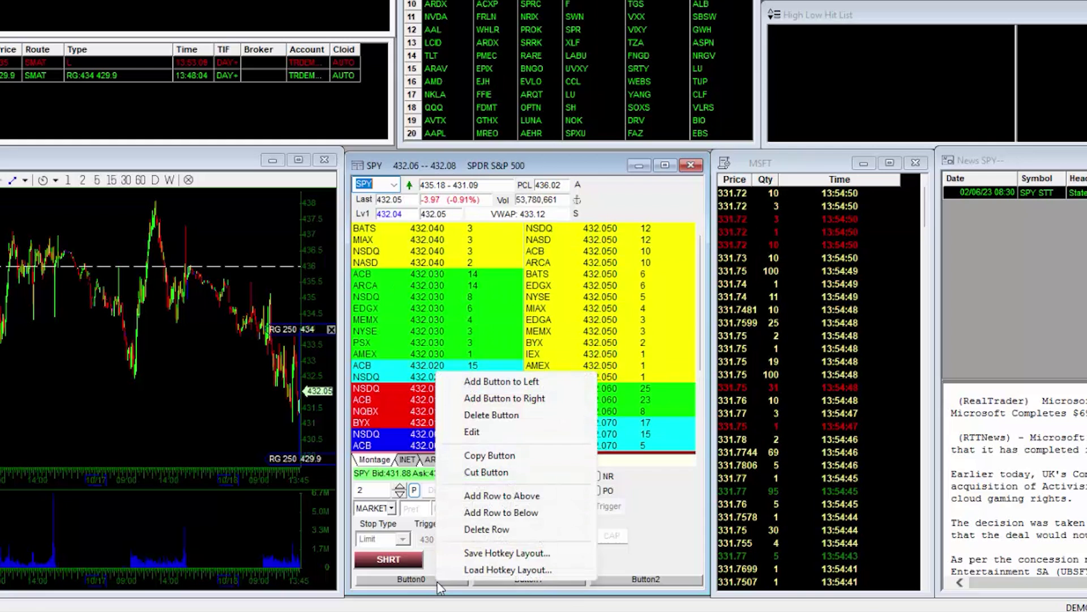
left_click(479, 432)
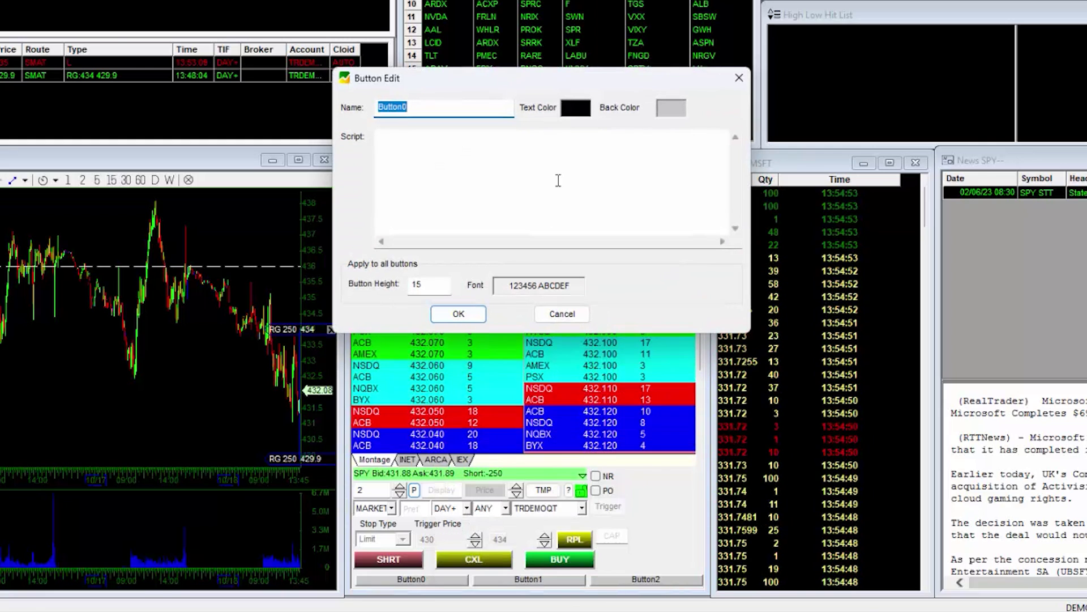
left_click(559, 158)
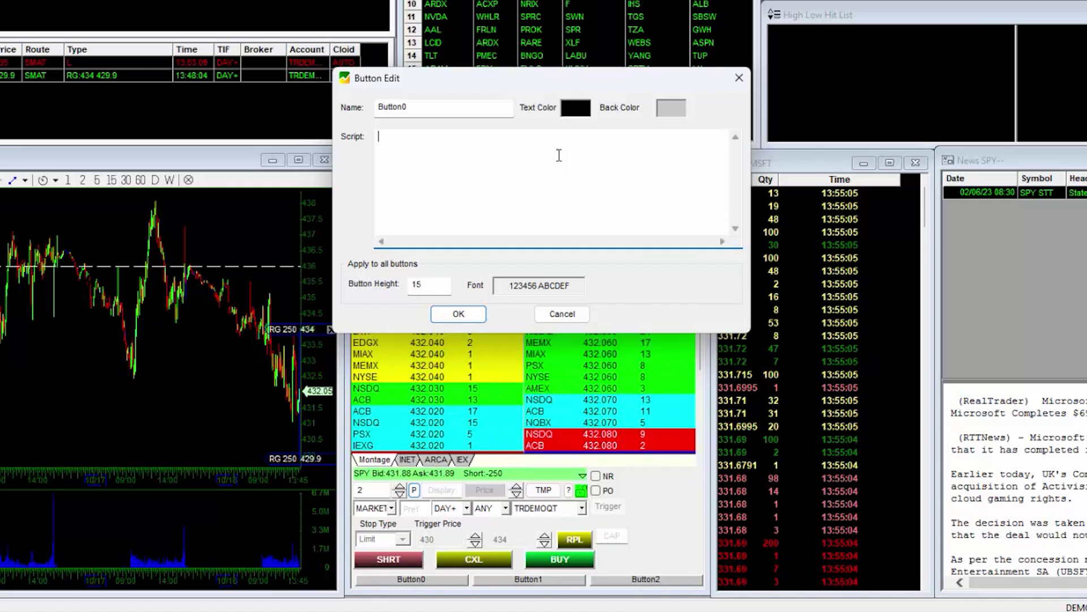
type("CXL ALLSYMB;Route=Market;Share=POS;Send=Reverse")
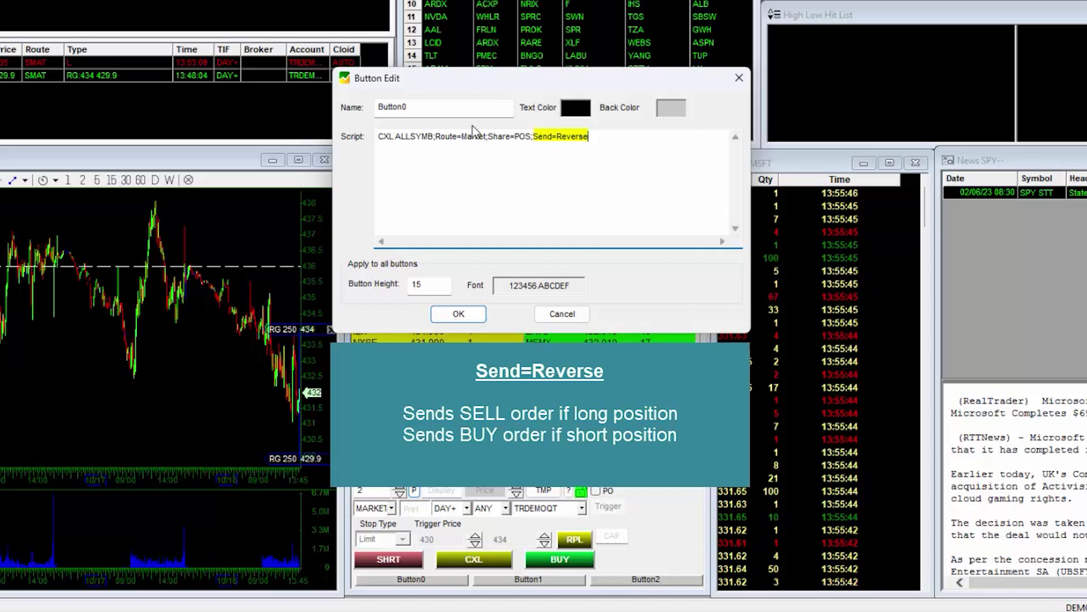
double_click(437, 106)
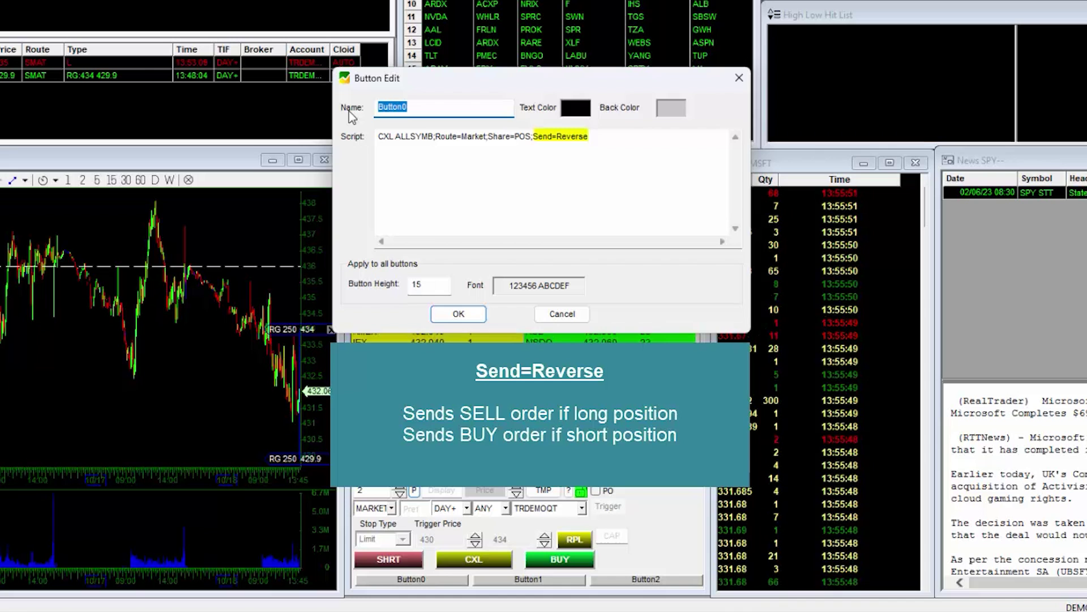
type("L")
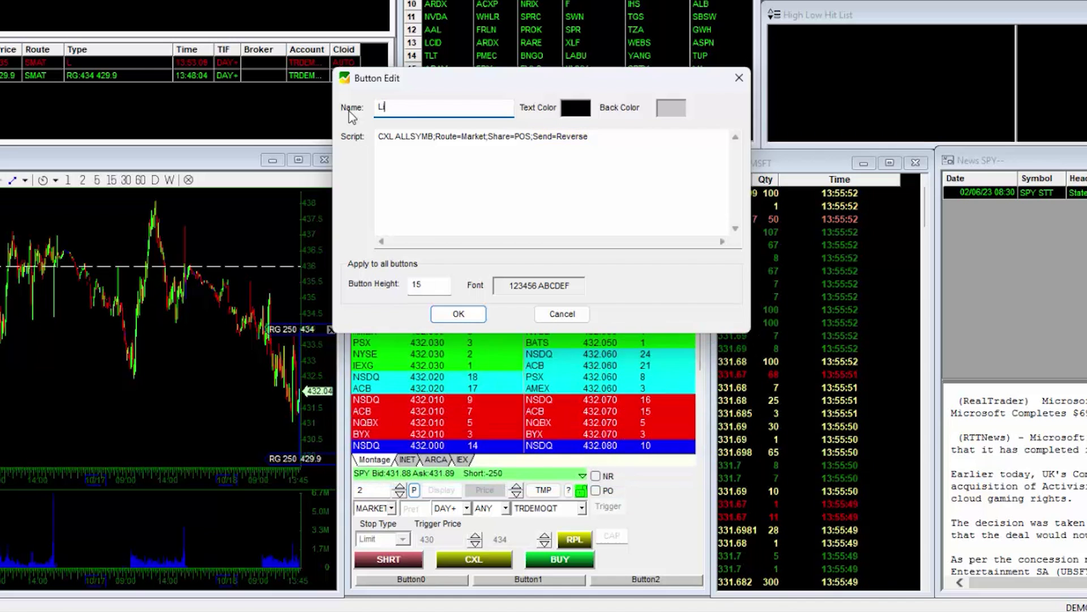
type("iqu")
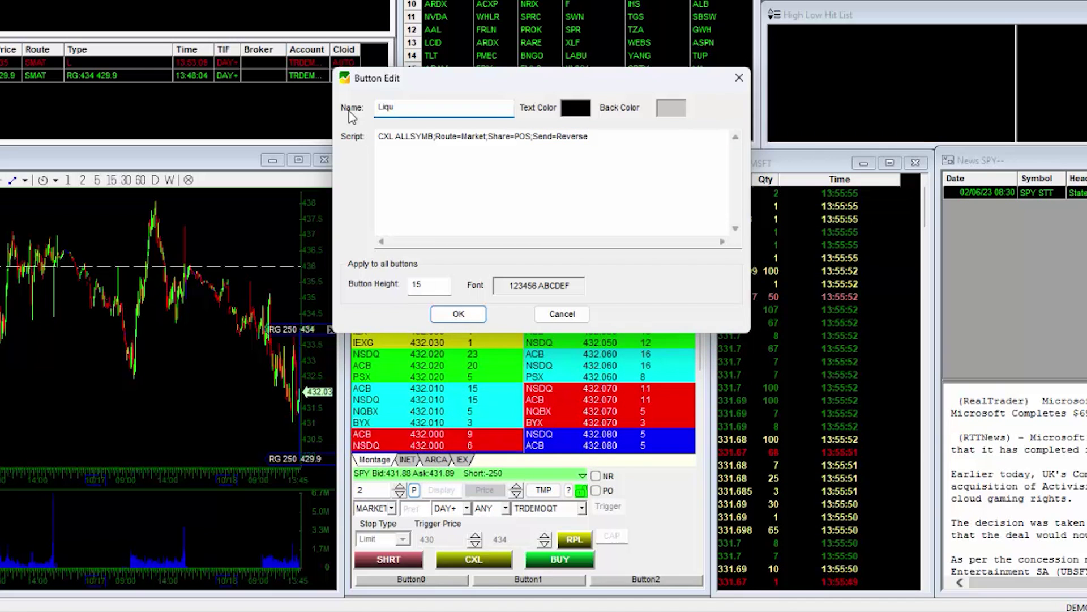
type("idate Position")
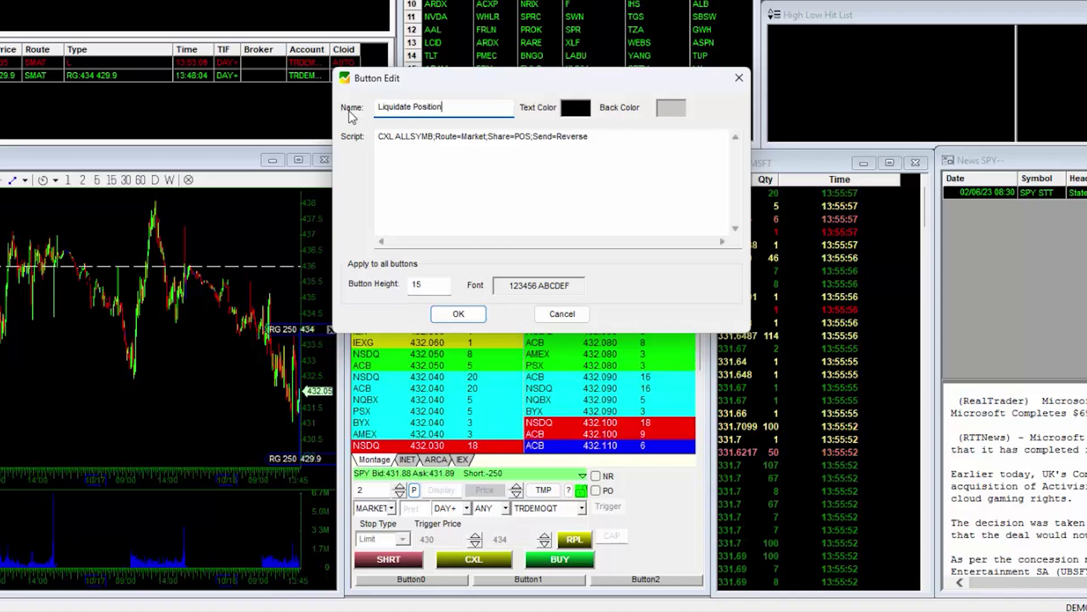
Step: Set the Liquidate Position button to white text on a red background and save it
left_click(576, 107)
left_click(610, 208)
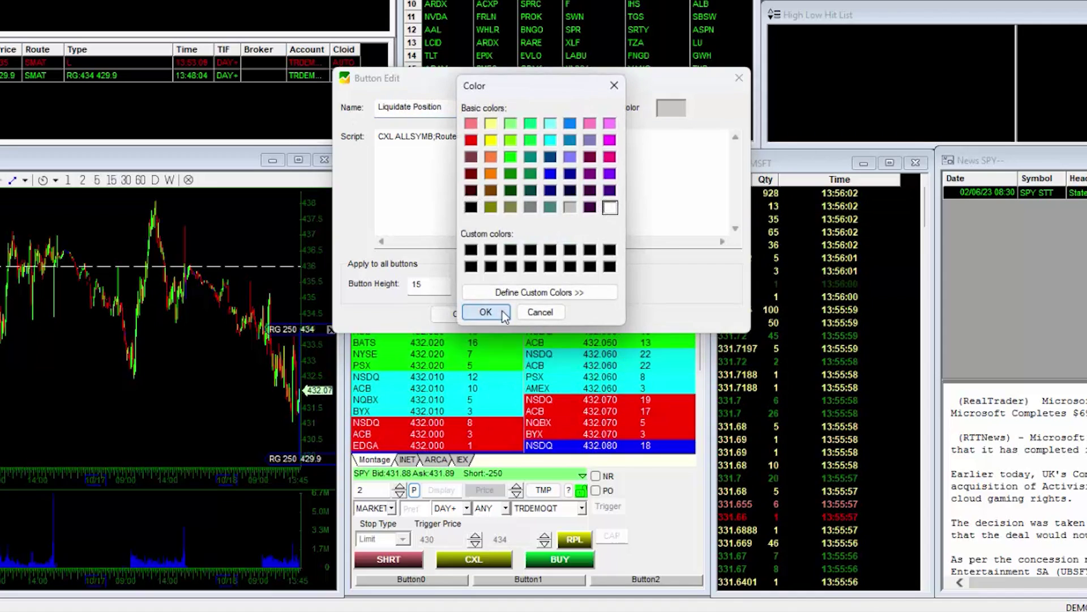
left_click(500, 311)
left_click(673, 110)
left_click(470, 140)
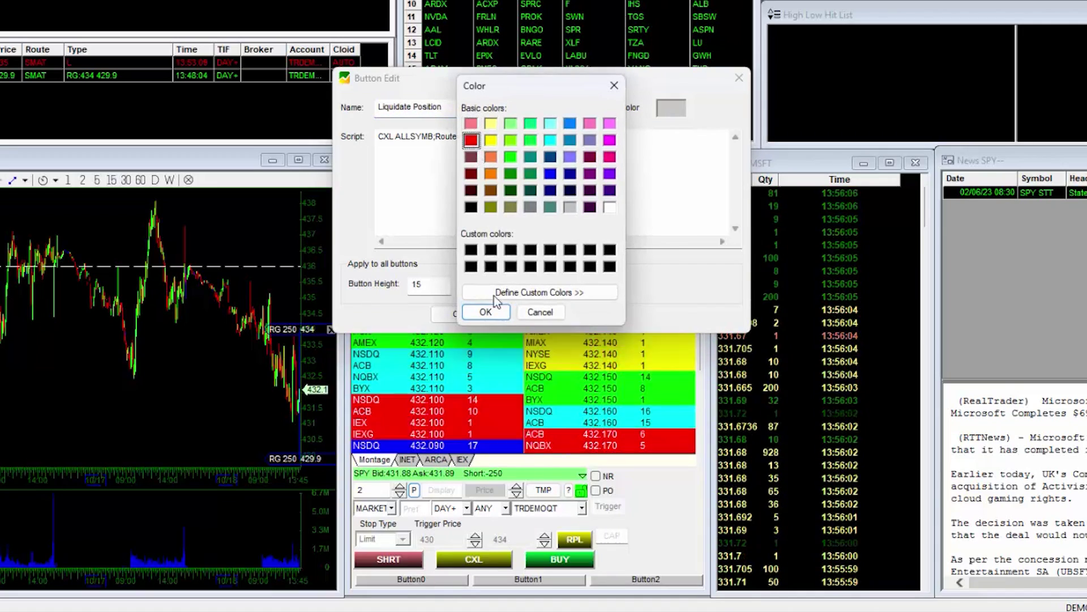
left_click(488, 310)
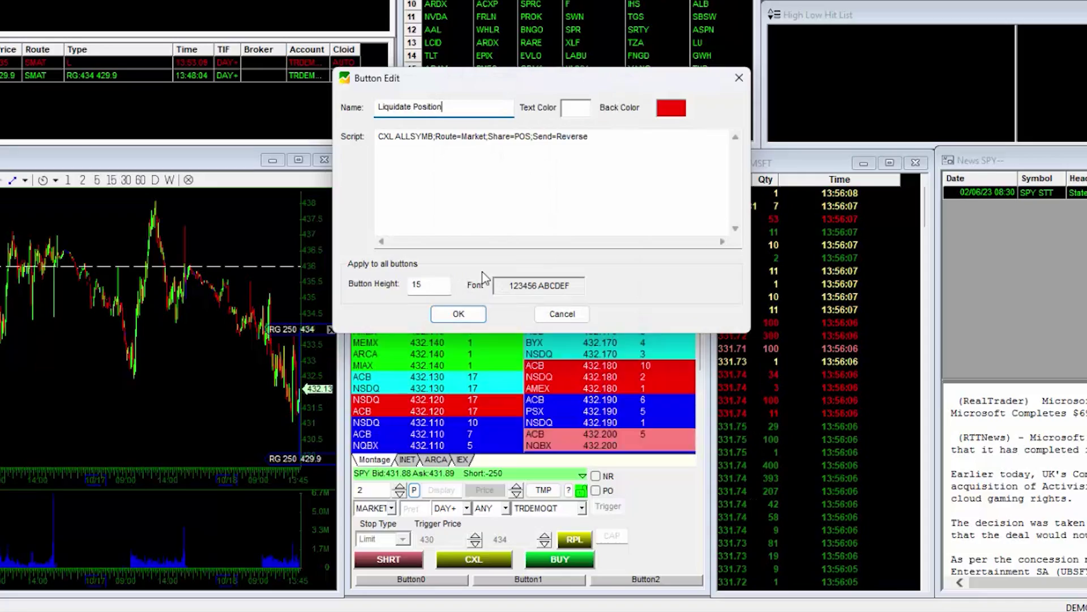
left_click(473, 313)
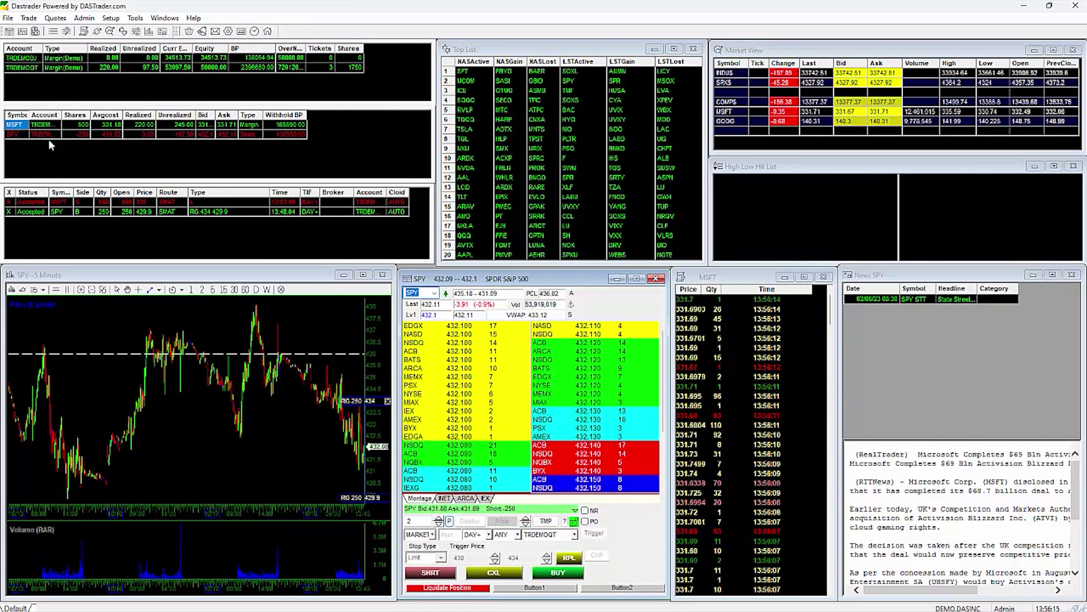
Step: Liquidate the MSFT long, then the SPY short, using the Liquidate Position button
left_click(26, 126)
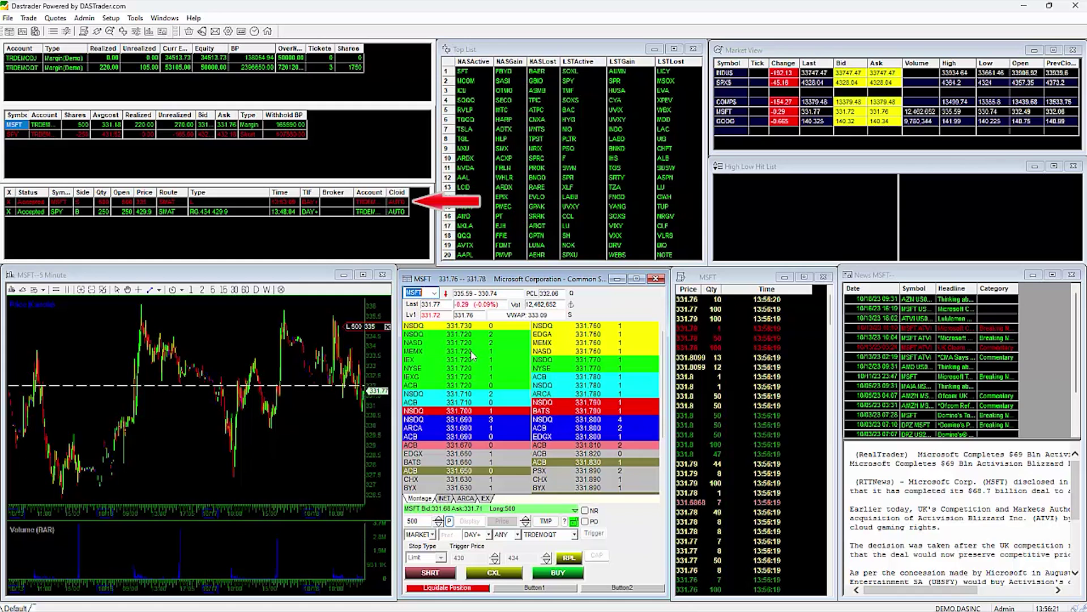
left_click(461, 590)
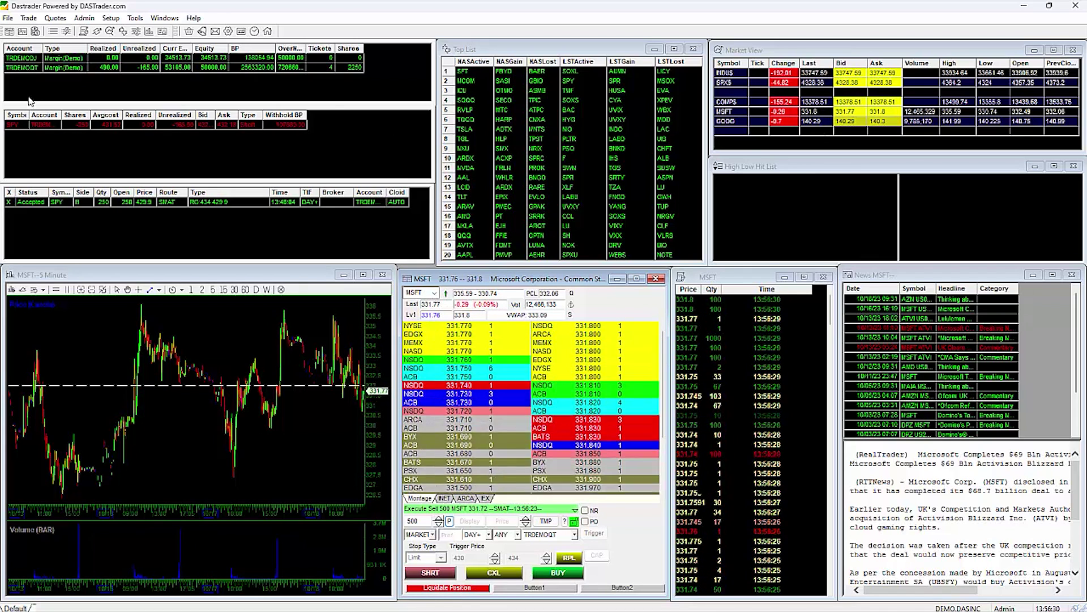
left_click(16, 125)
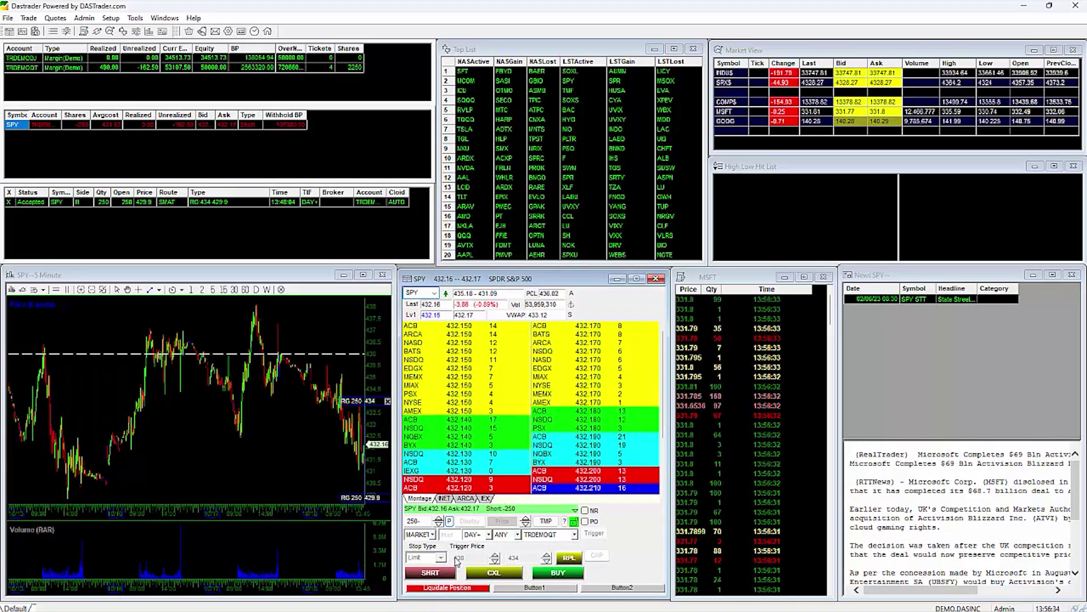
left_click(459, 587)
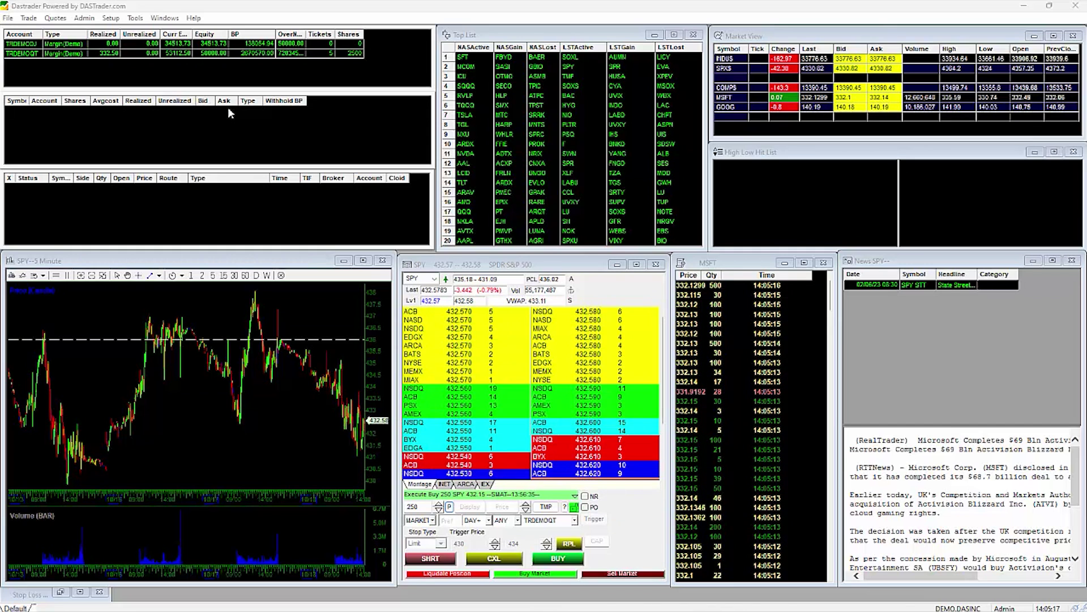
Step: Enable the Trade Toolbar and a second toolbar from the Tools menu
left_click(136, 18)
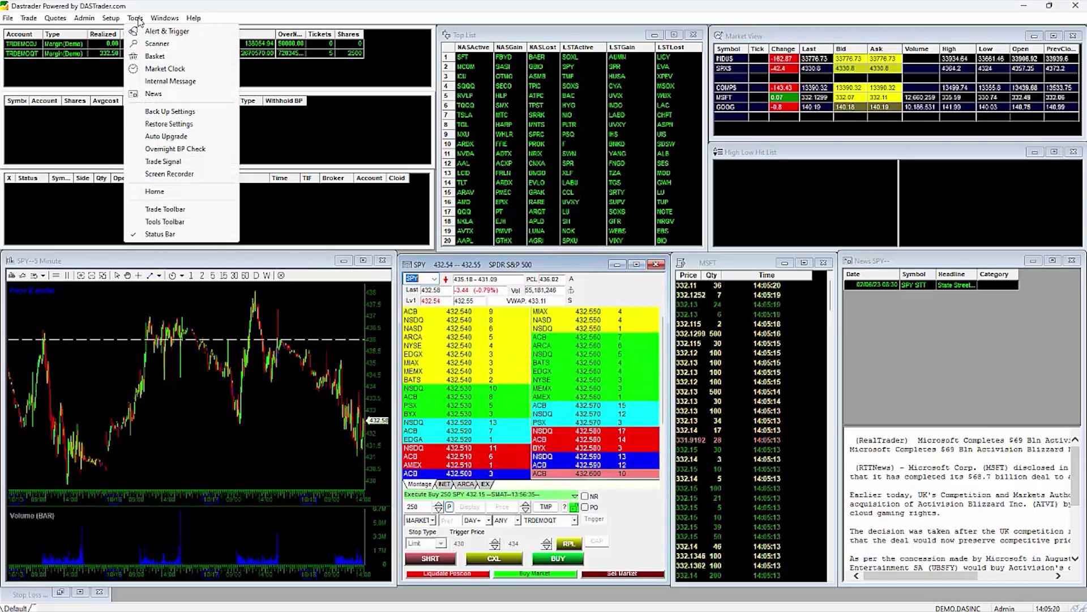
left_click(145, 210)
left_click(135, 18)
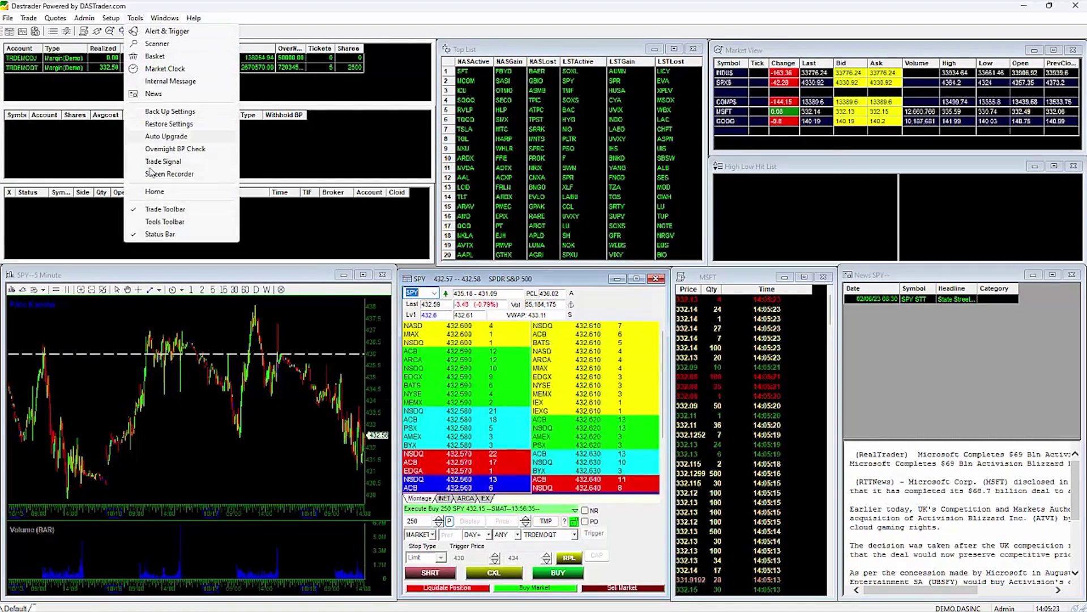
left_click(187, 210)
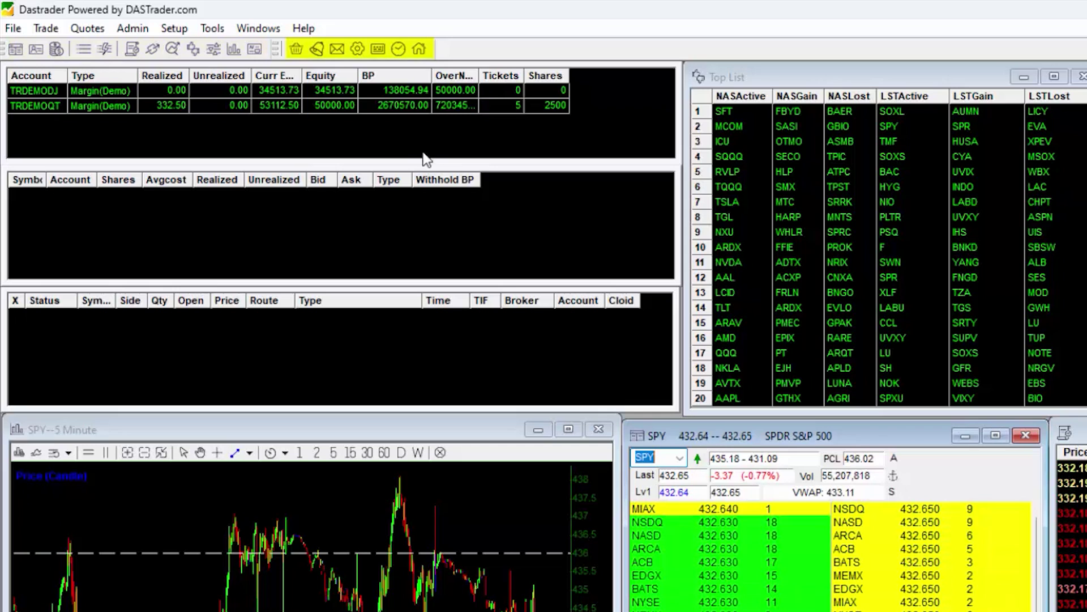
Step: Create a 'Duplicate Window' toolbar button running DuplicateWindow with the copy icon
right_click(431, 52)
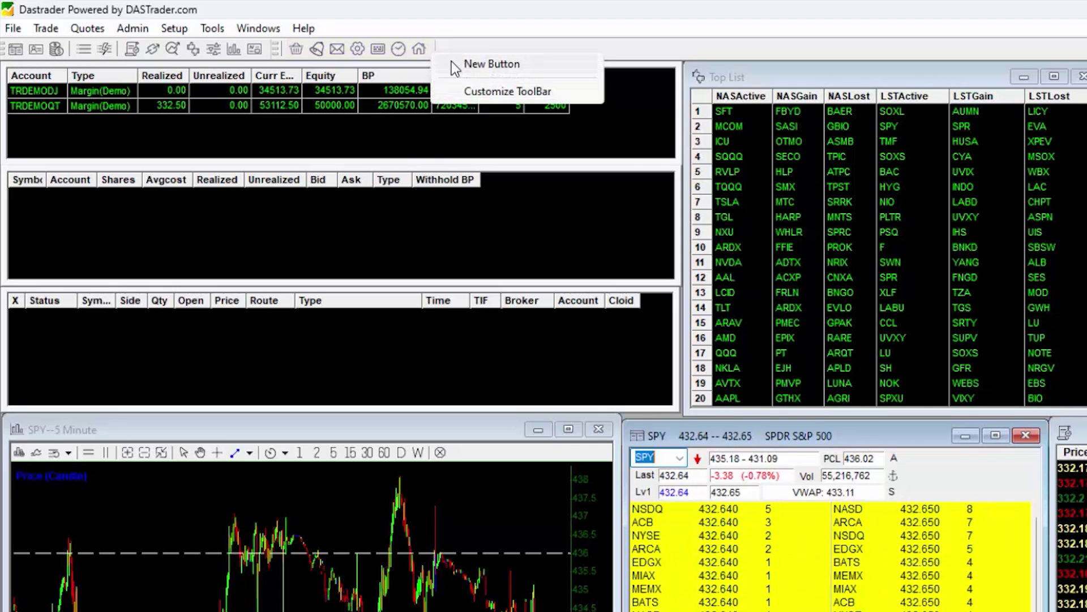
left_click(476, 64)
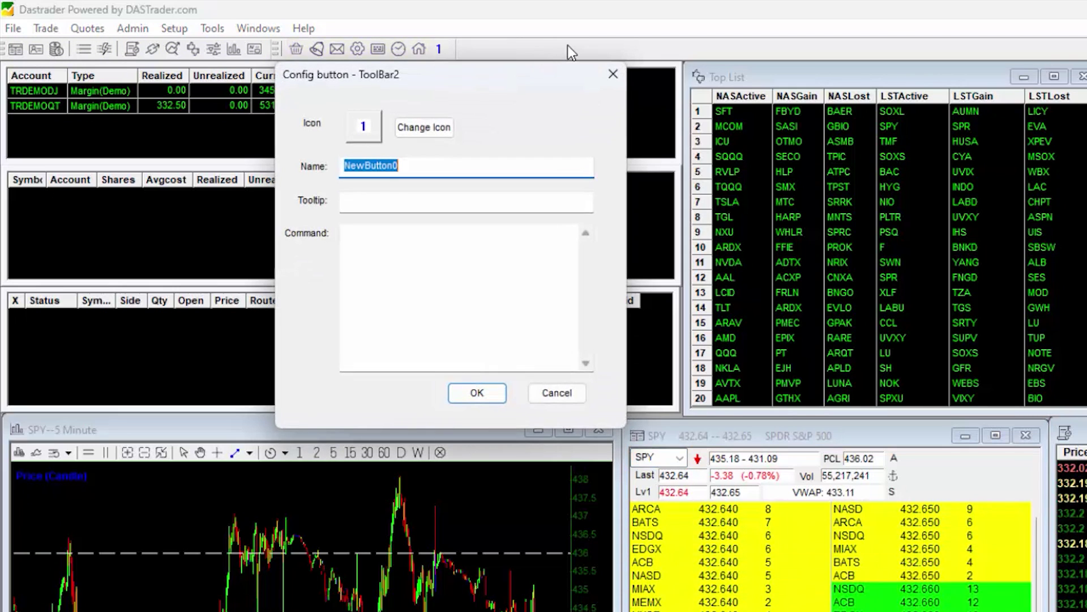
left_click(420, 235)
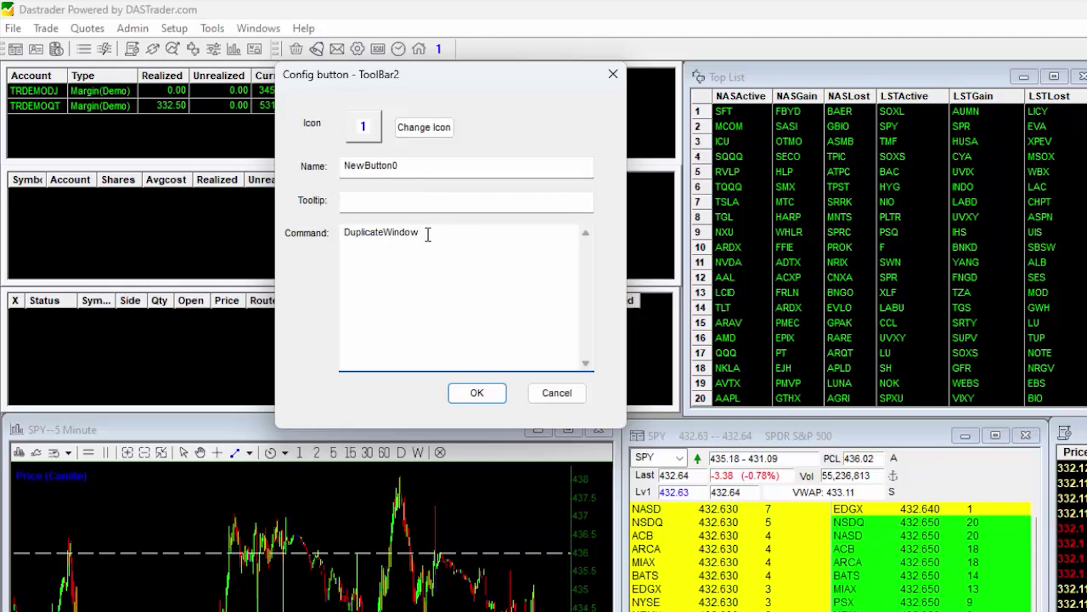
double_click(416, 168)
type("Duplicate Window")
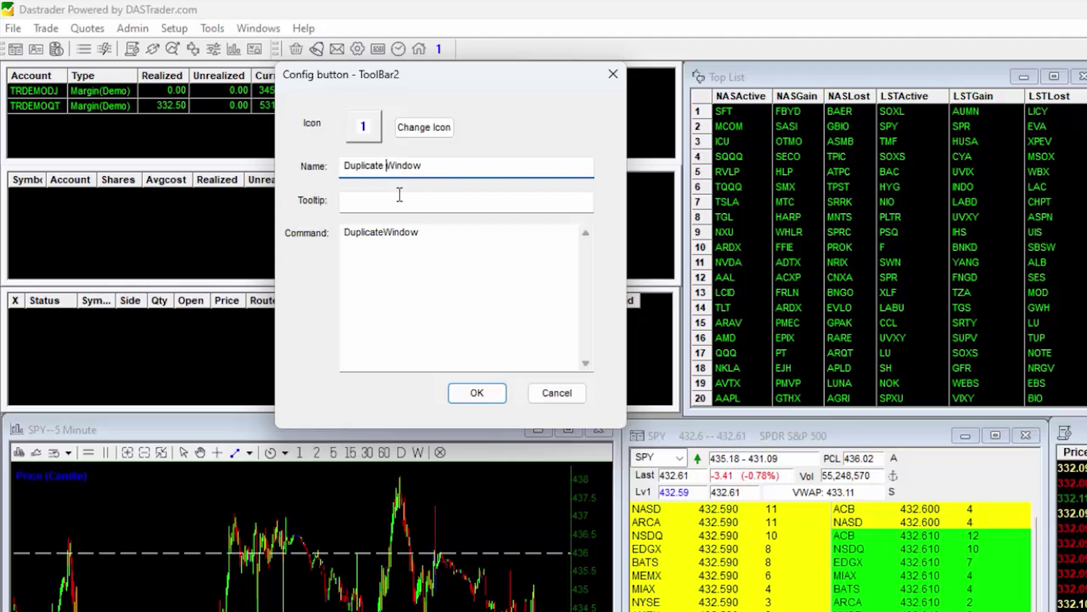
left_click(403, 130)
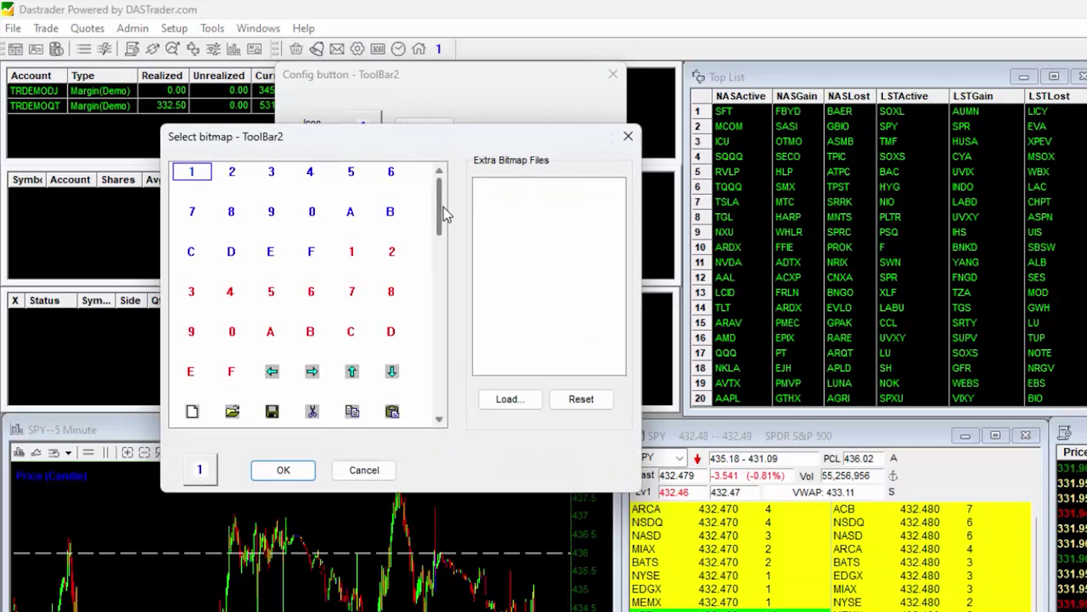
left_click_drag(444, 206, 443, 231)
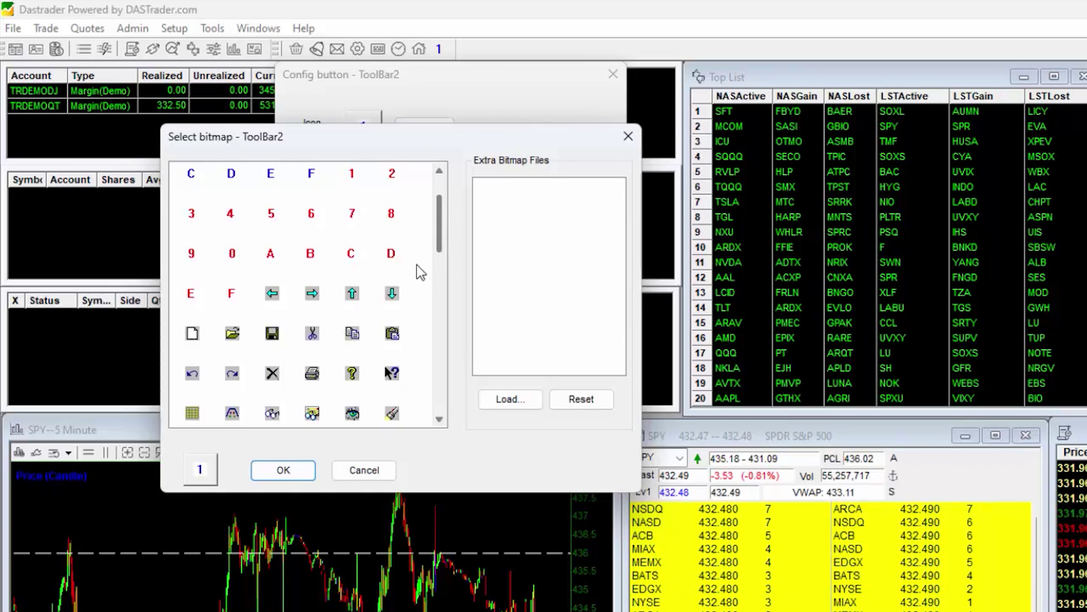
left_click(352, 332)
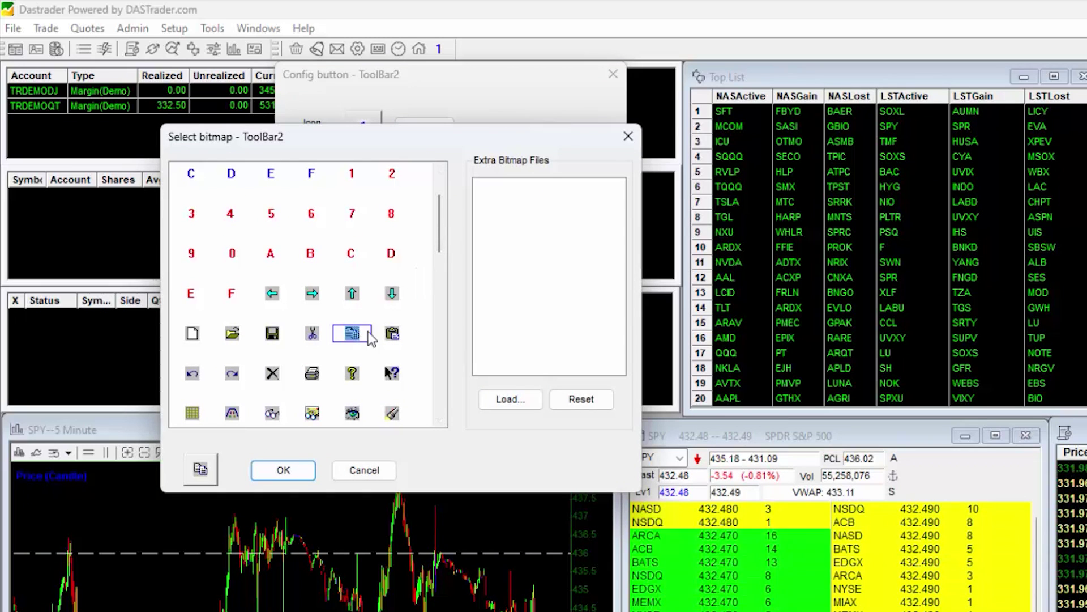
left_click(301, 471)
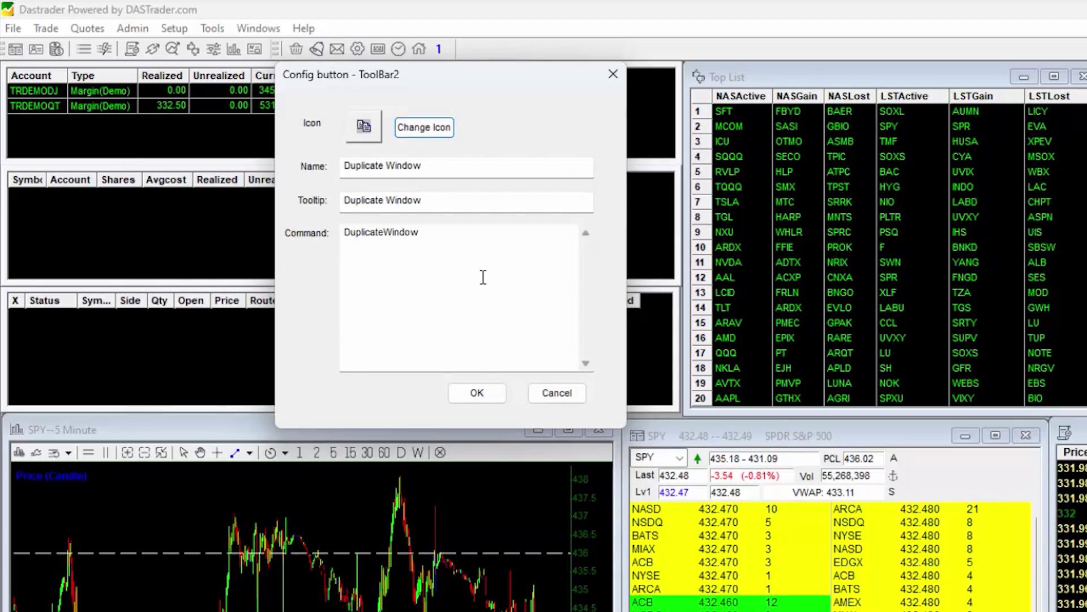
left_click(484, 400)
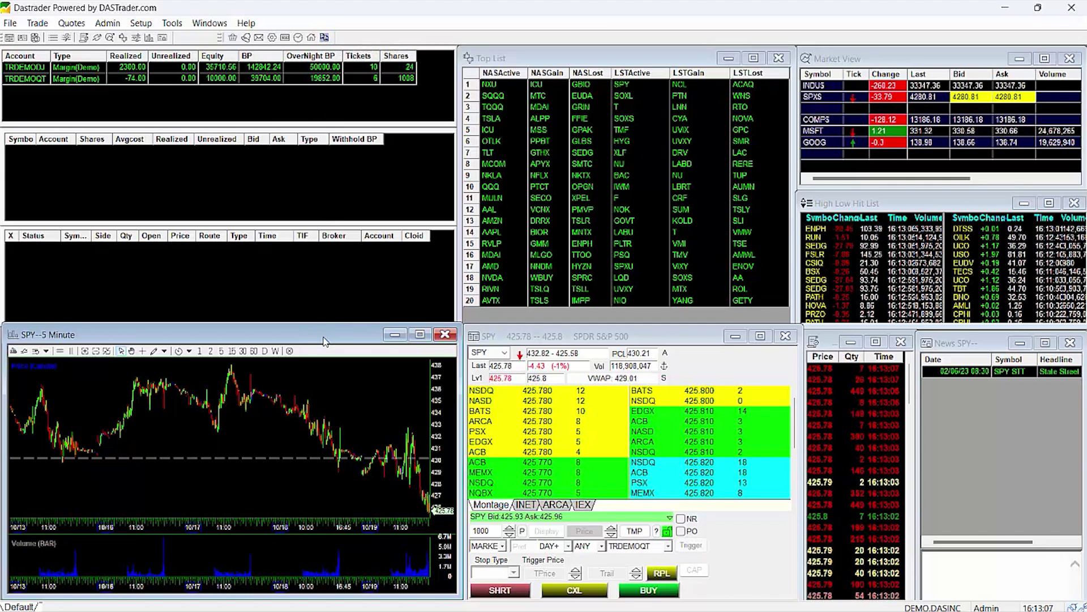
Step: Duplicate the SPY 5-minute chart and SPY montage windows, and attempt the same for Top List
left_click(324, 38)
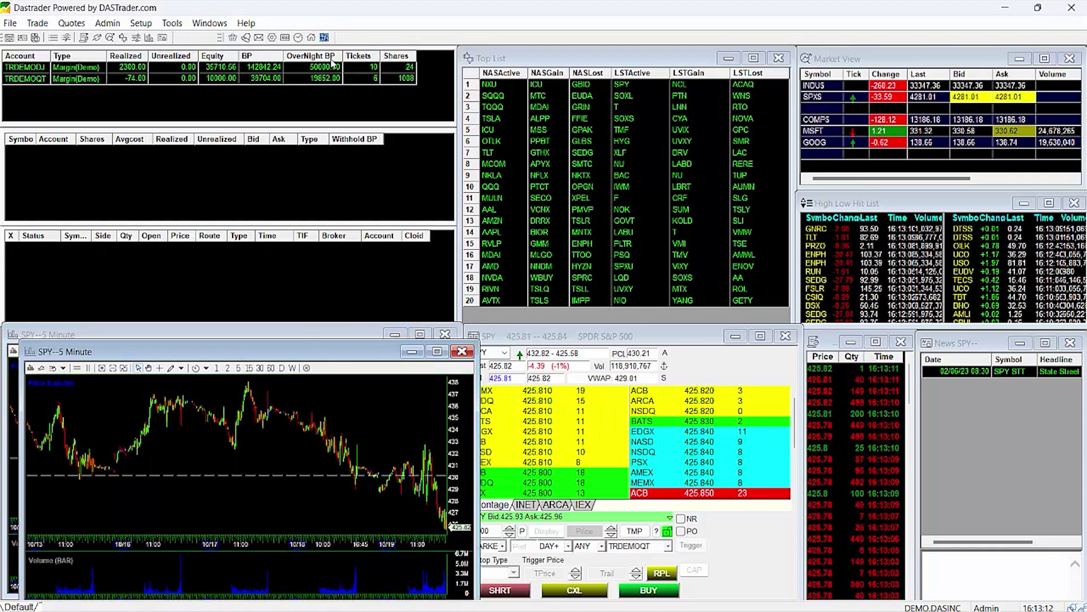
left_click_drag(308, 352, 303, 325)
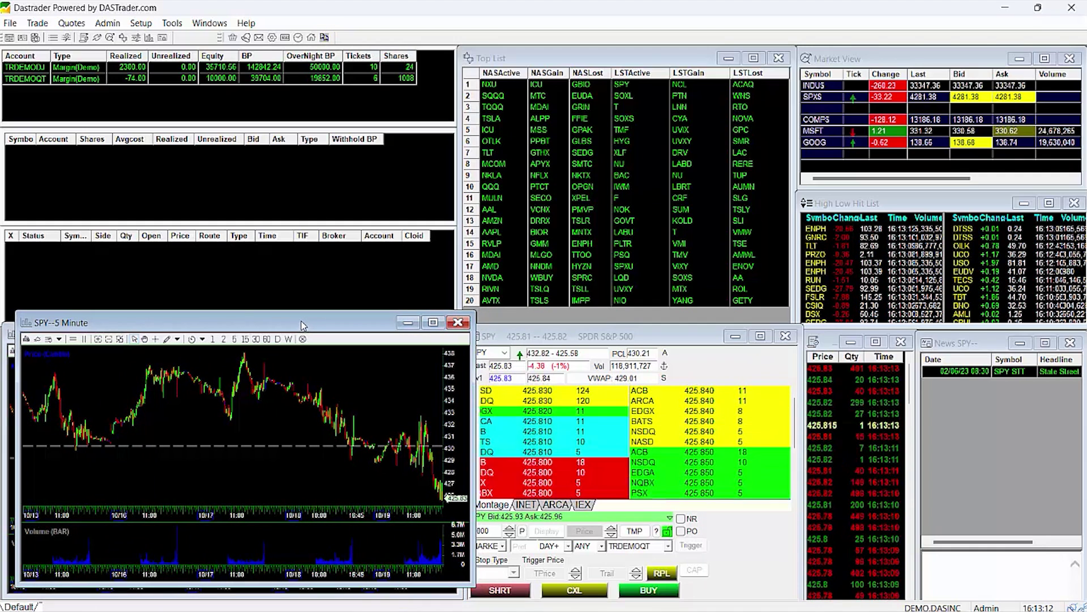
left_click(513, 336)
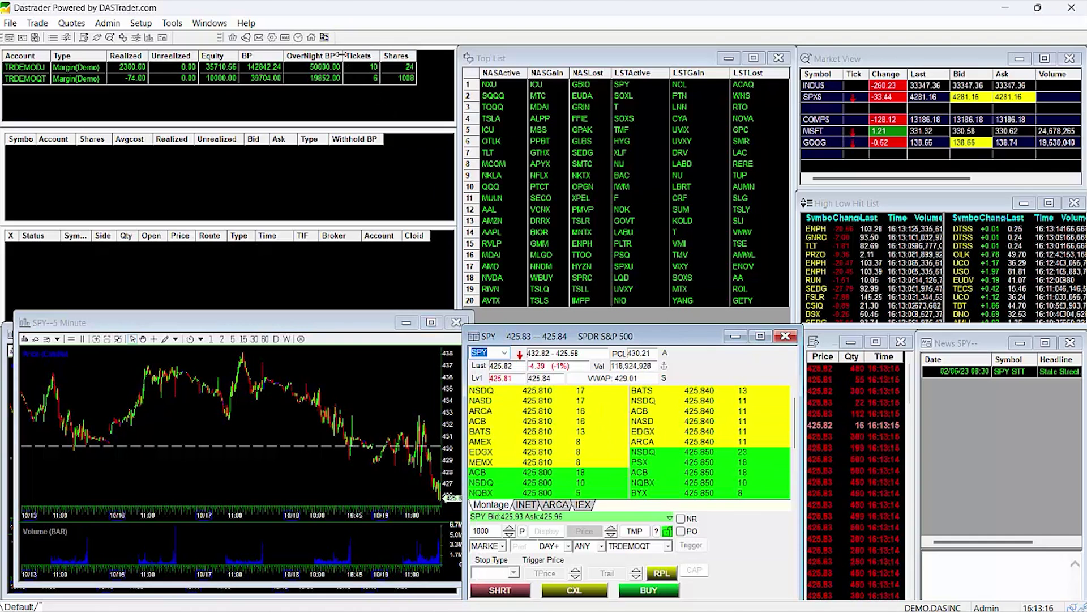
left_click(325, 39)
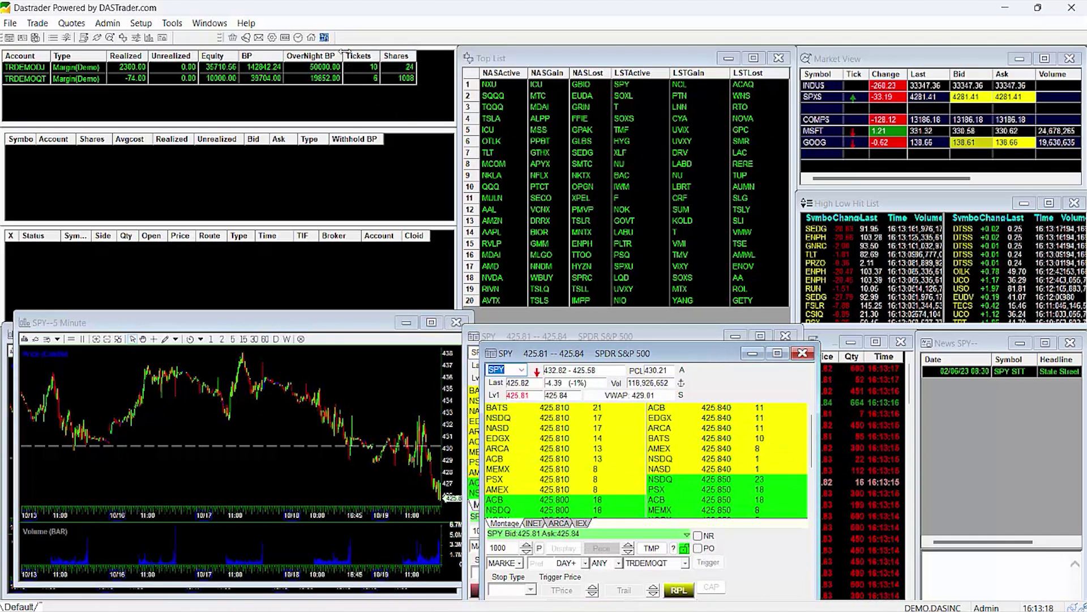
left_click(504, 84)
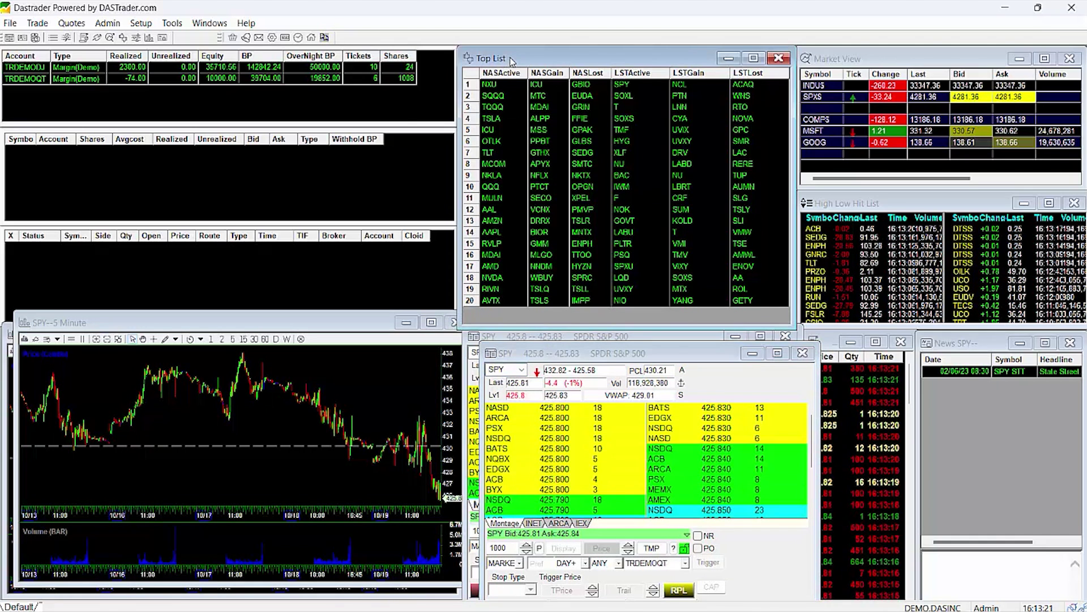
left_click(325, 38)
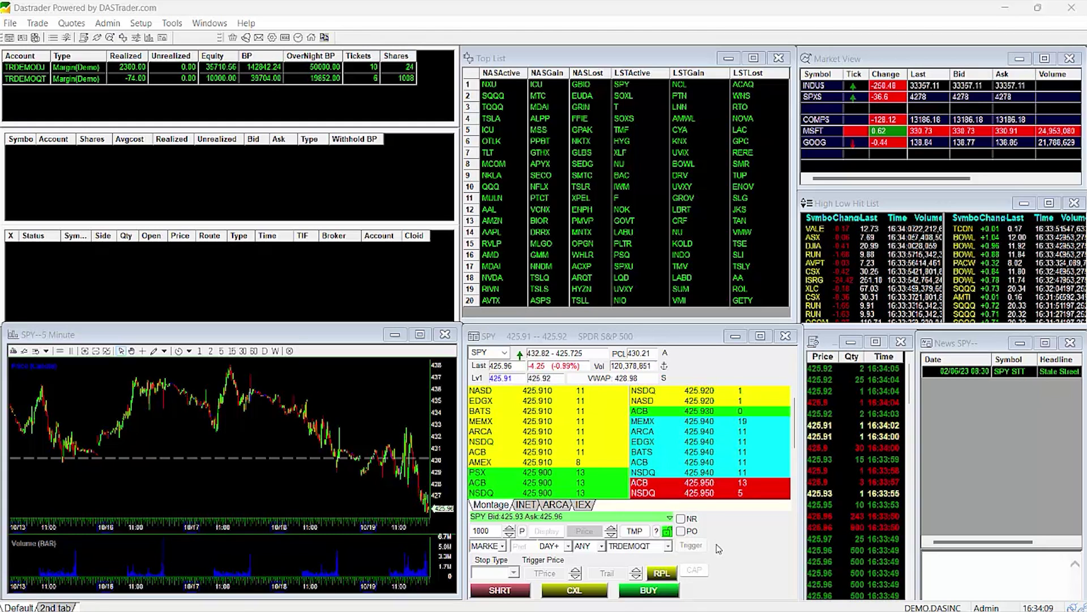
Step: Switch the SPY montage's template account to the other demo account and apply it to all exchanges
left_click(634, 531)
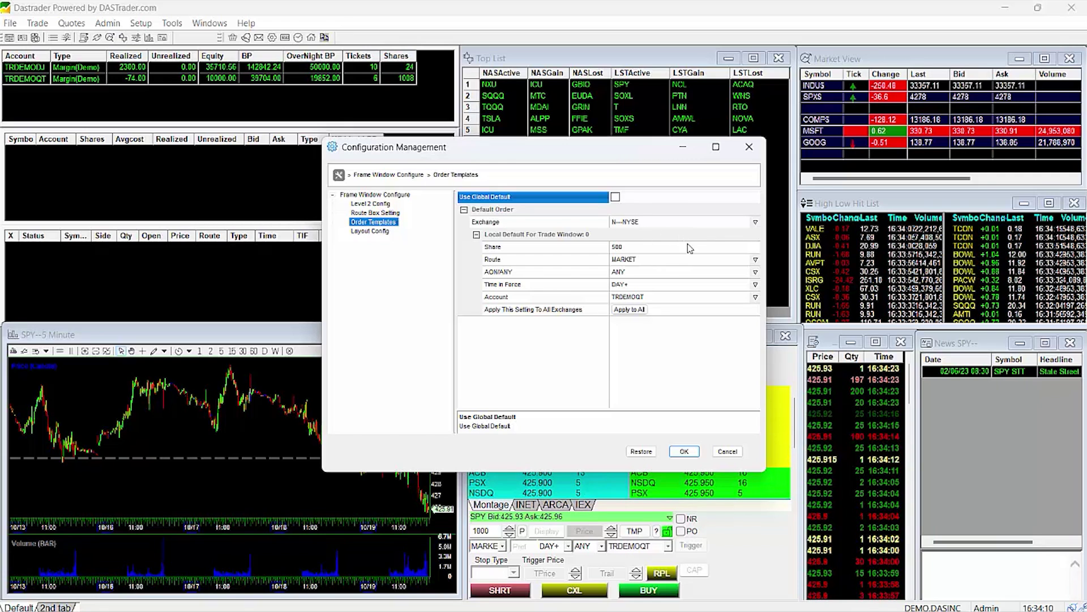
left_click(755, 299)
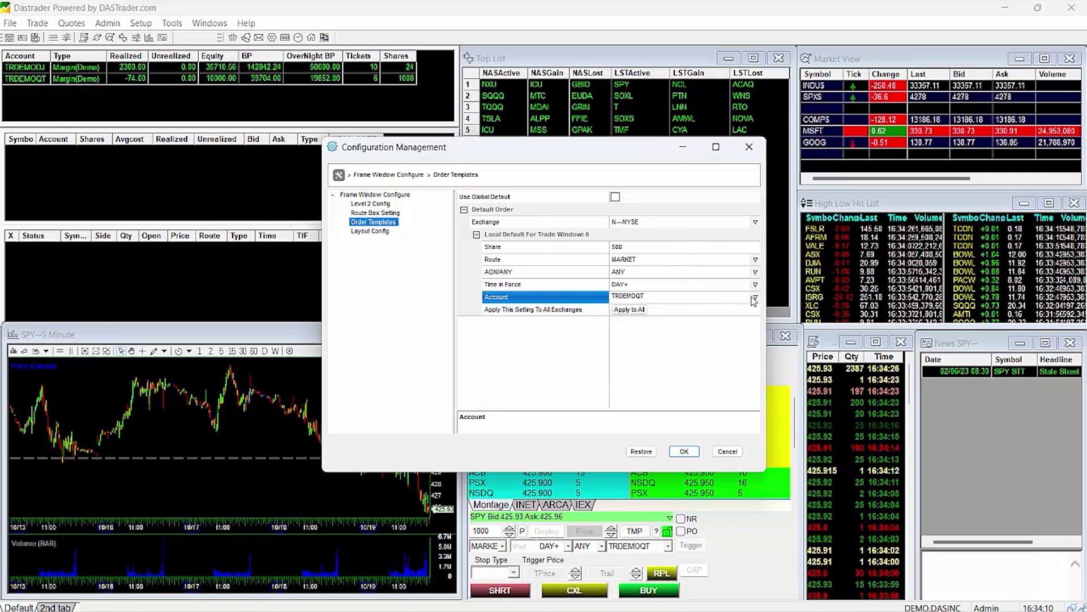
left_click(755, 298)
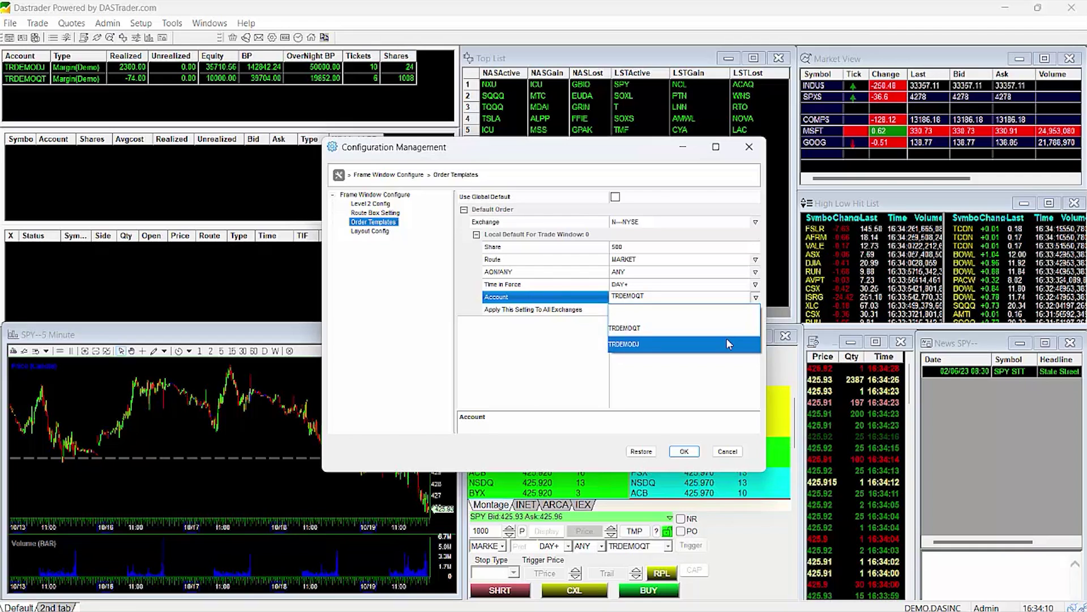
left_click(726, 342)
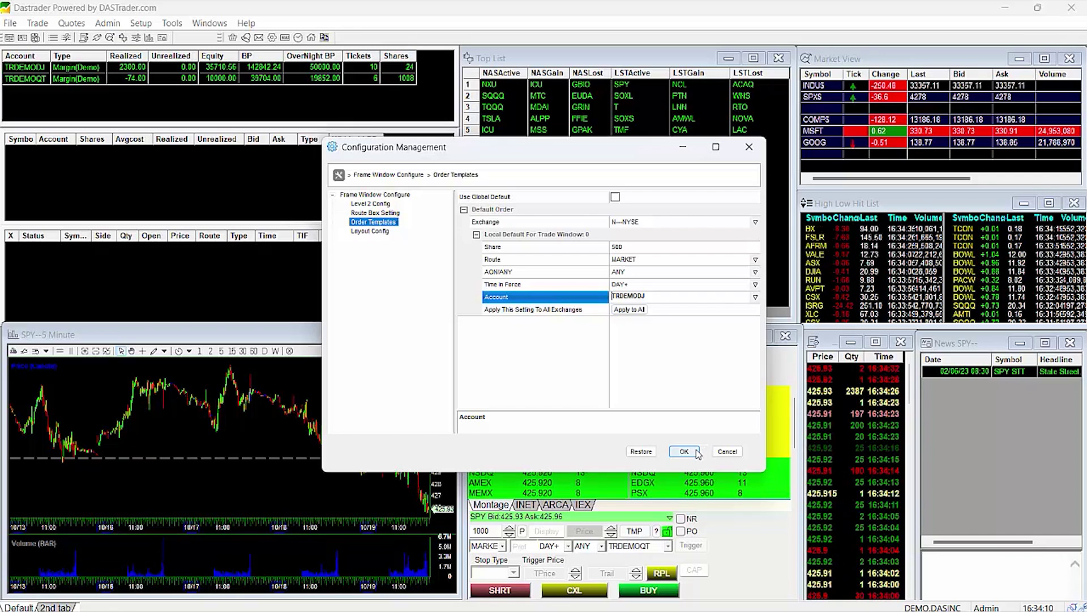
left_click(630, 311)
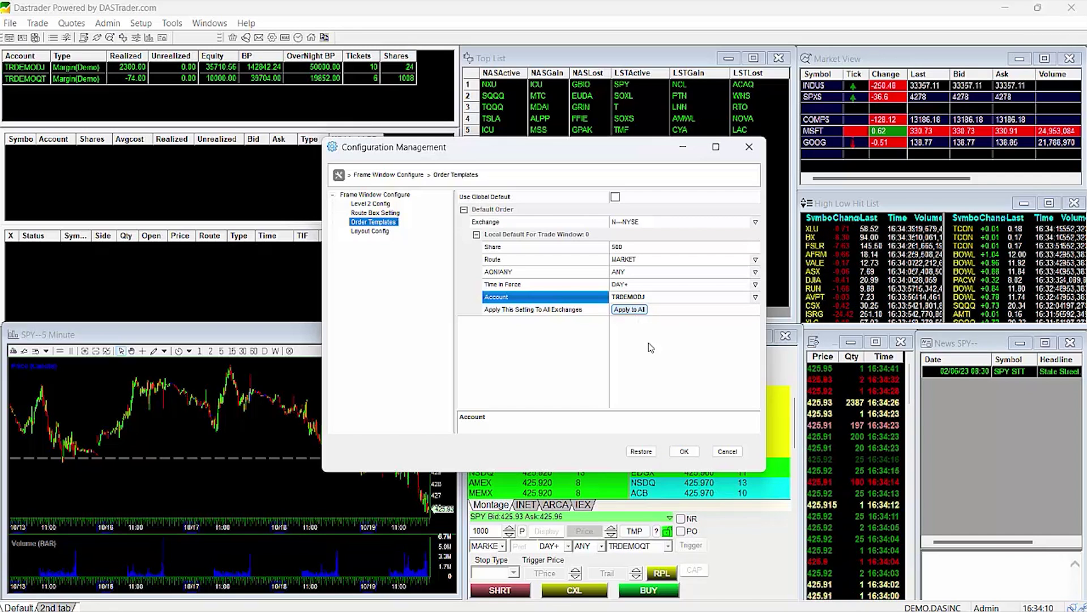
left_click(682, 451)
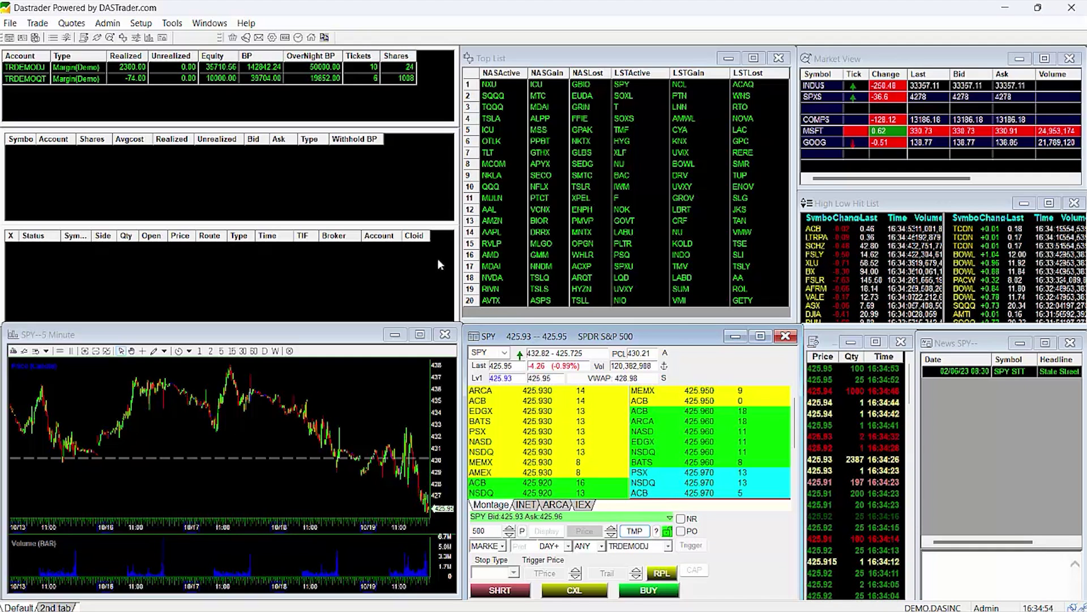
Step: Apply the Setup > Order Templates global defaults to all exchanges and close the dialog
left_click(141, 23)
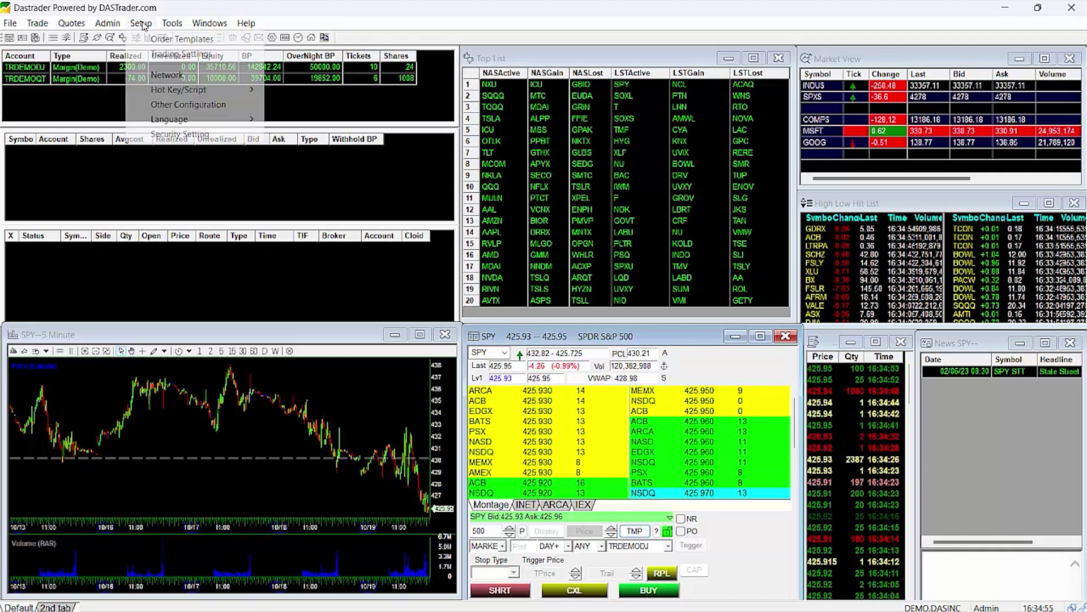
left_click(154, 40)
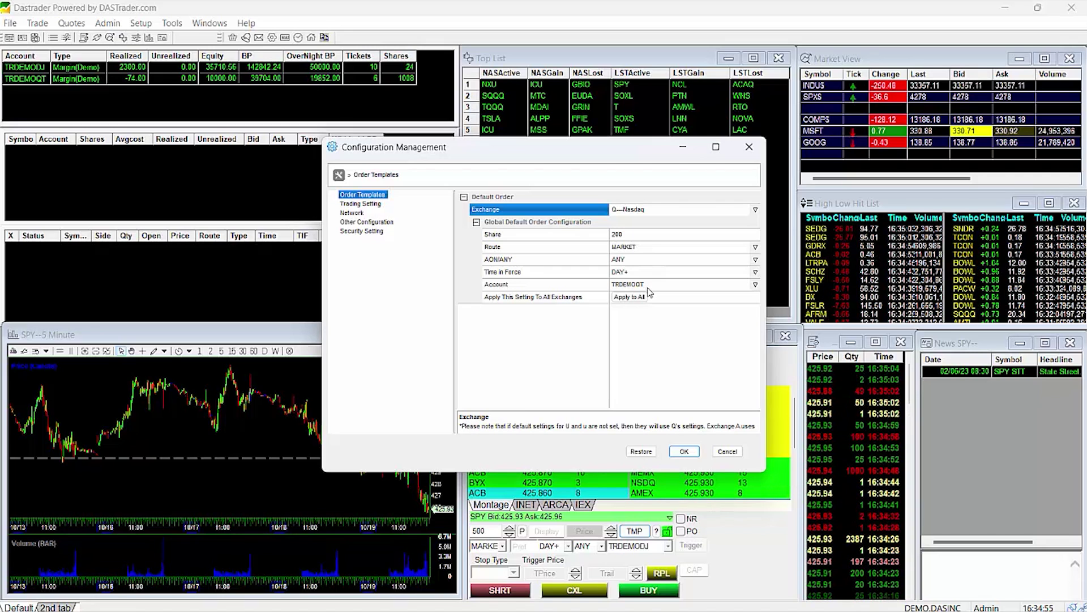
left_click(644, 297)
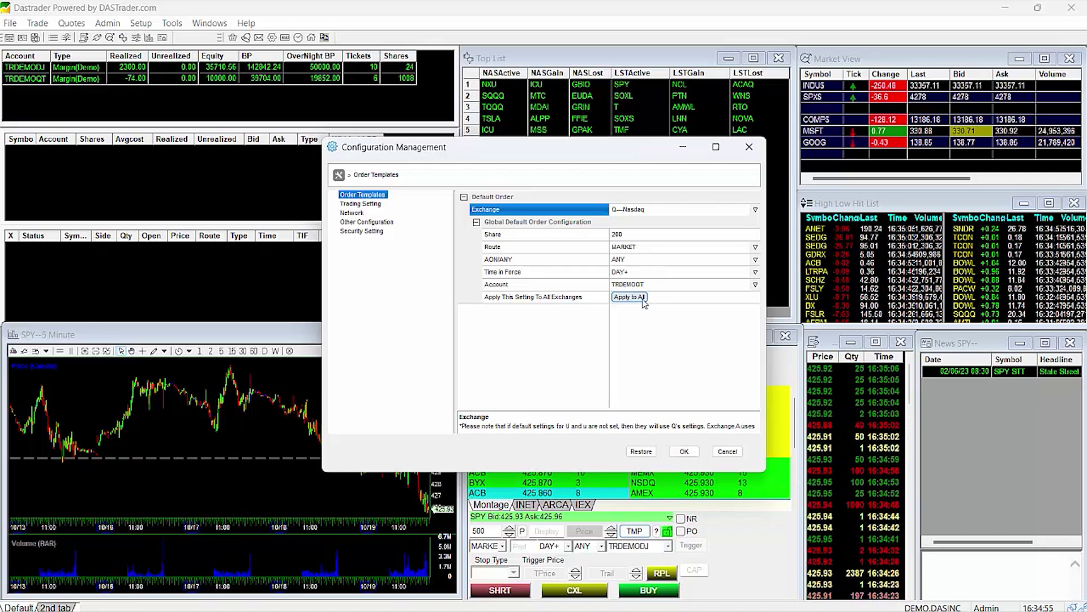
left_click(687, 451)
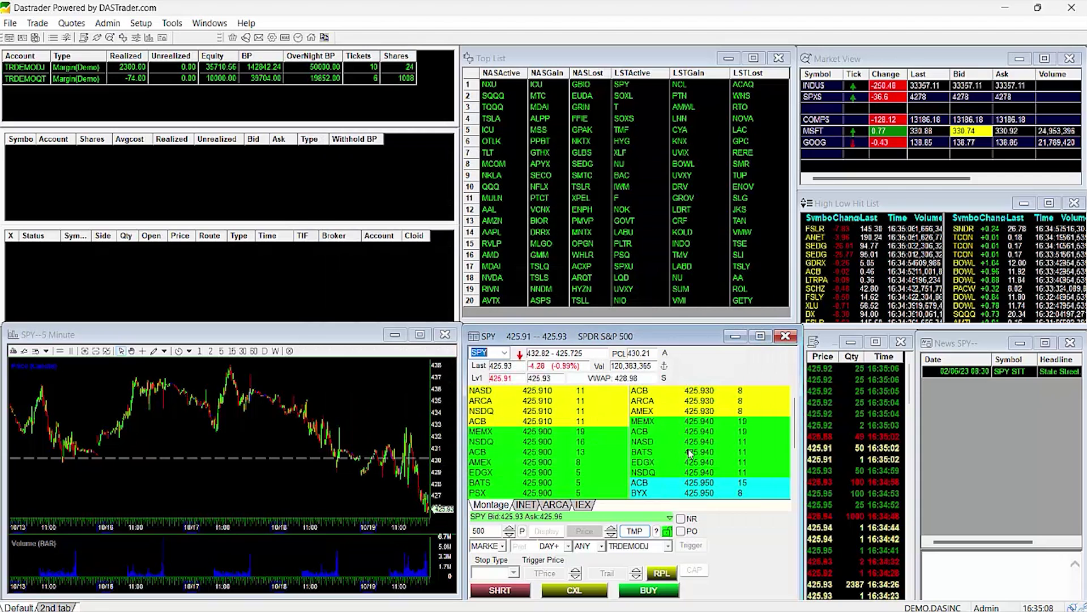
Step: Open a new SPY montage, move it left, and confirm its order template
left_click(328, 37)
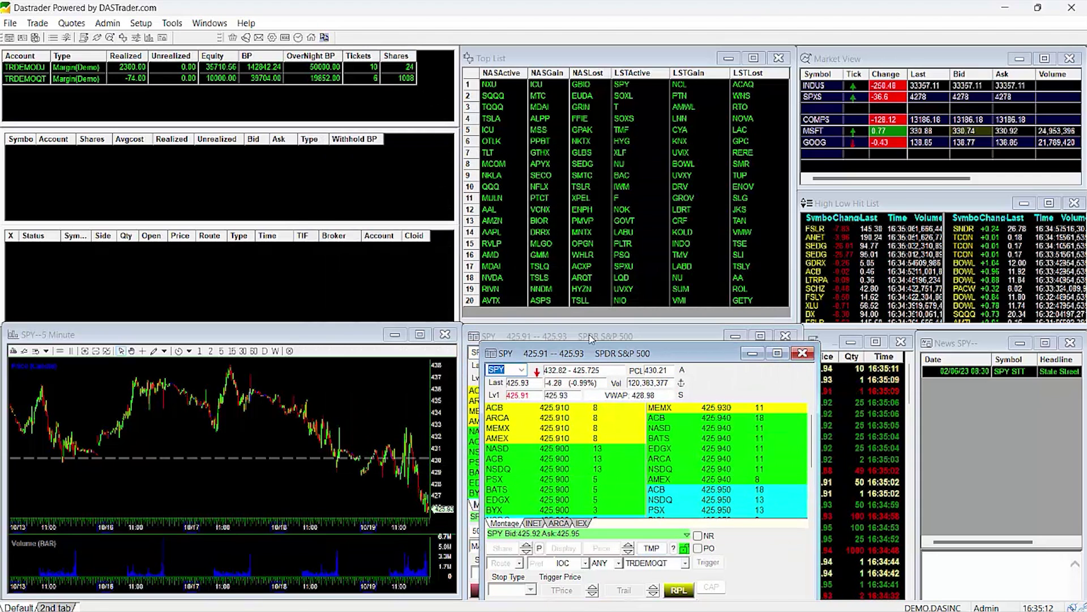
left_click_drag(558, 355, 187, 324)
left_click(286, 517)
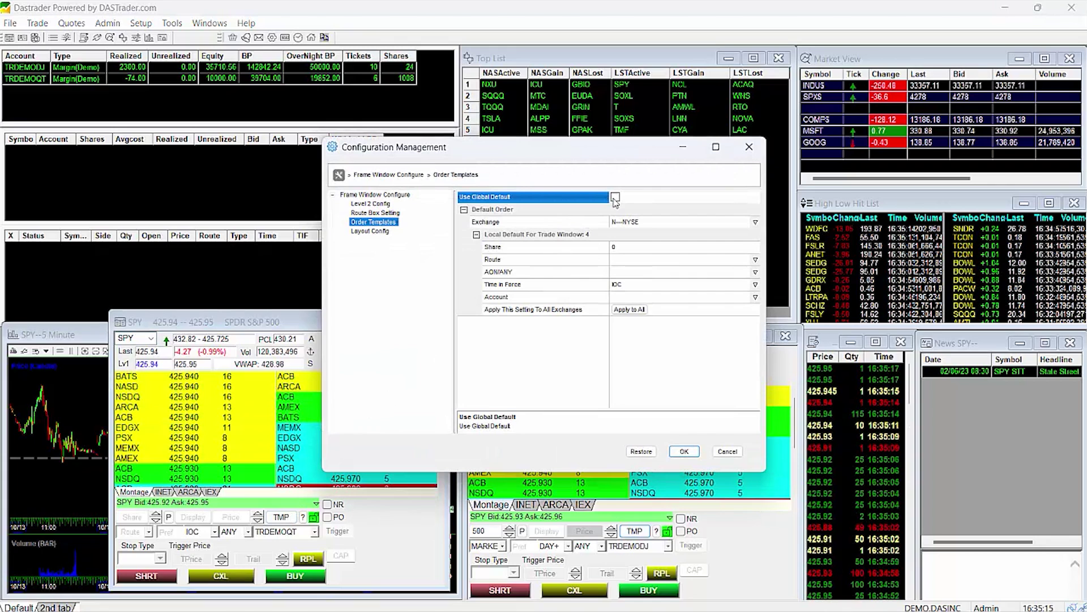
left_click(684, 452)
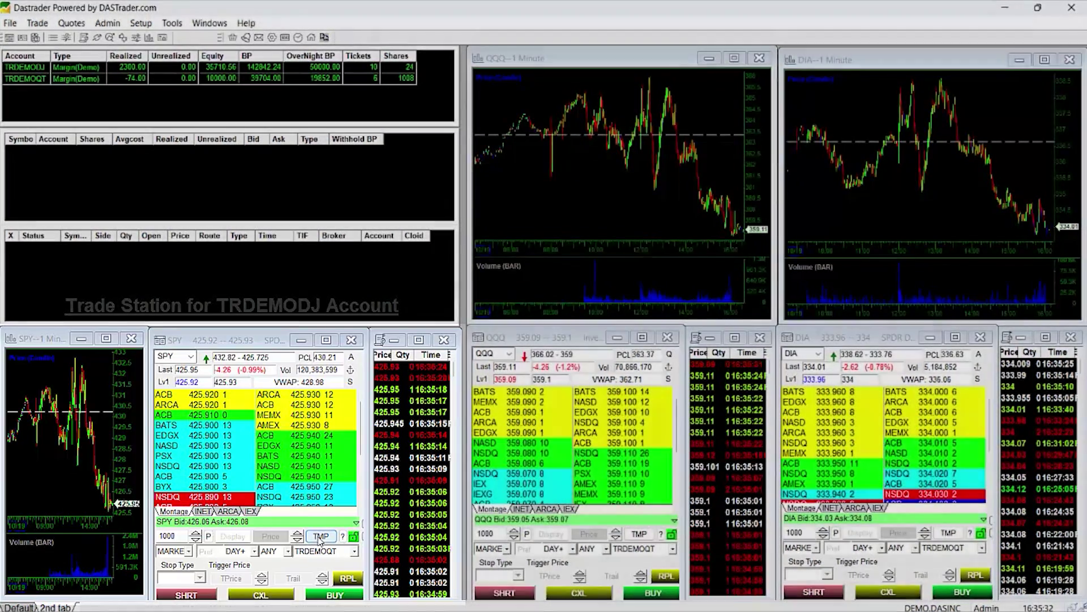
Step: Confirm the order template defaults for the other trade window
left_click(320, 536)
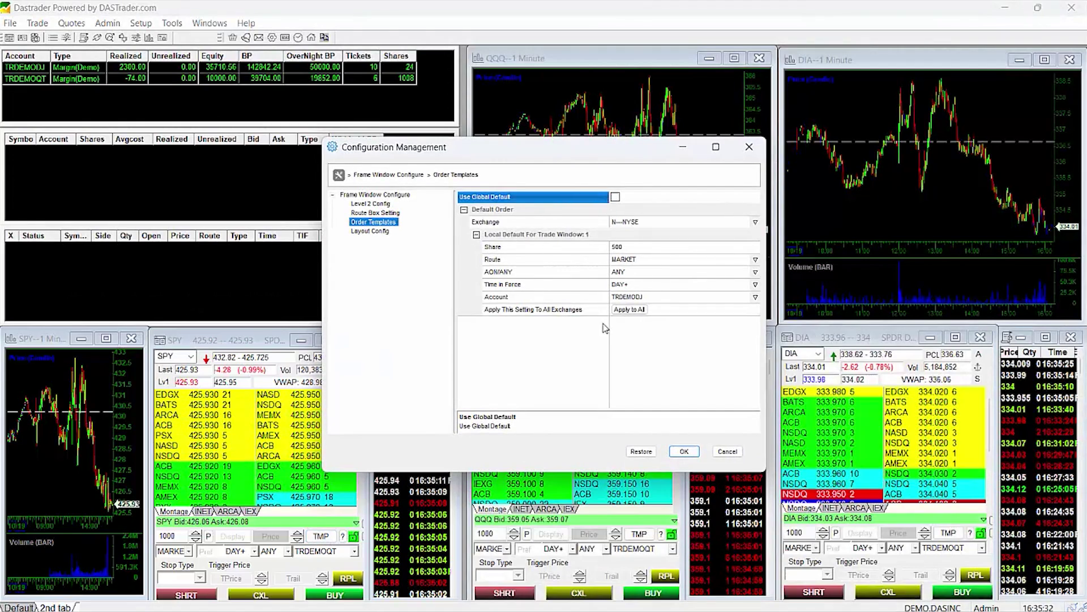
left_click(683, 451)
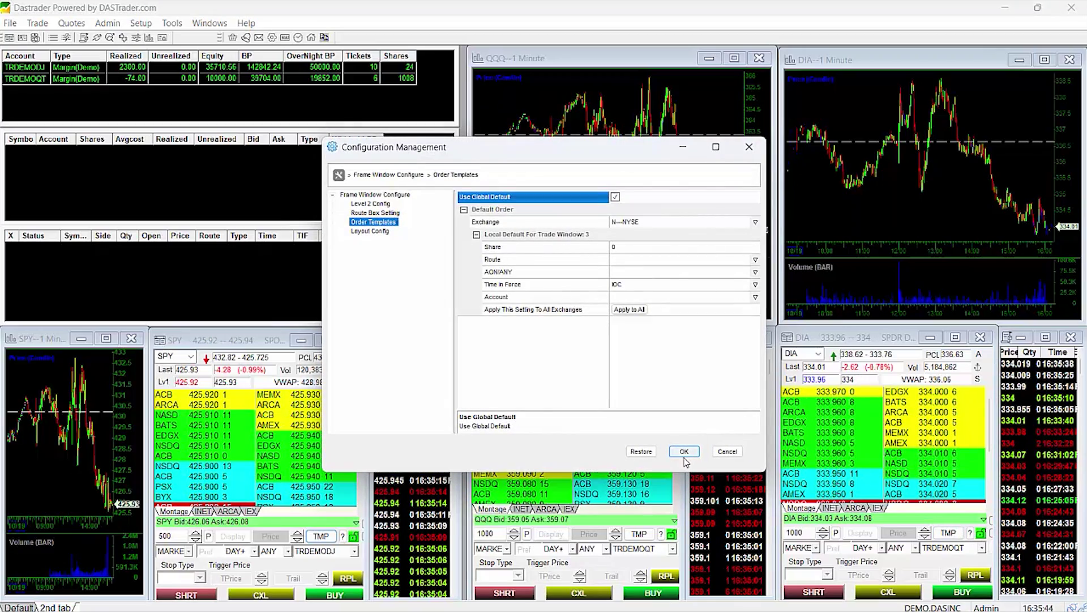
left_click(684, 452)
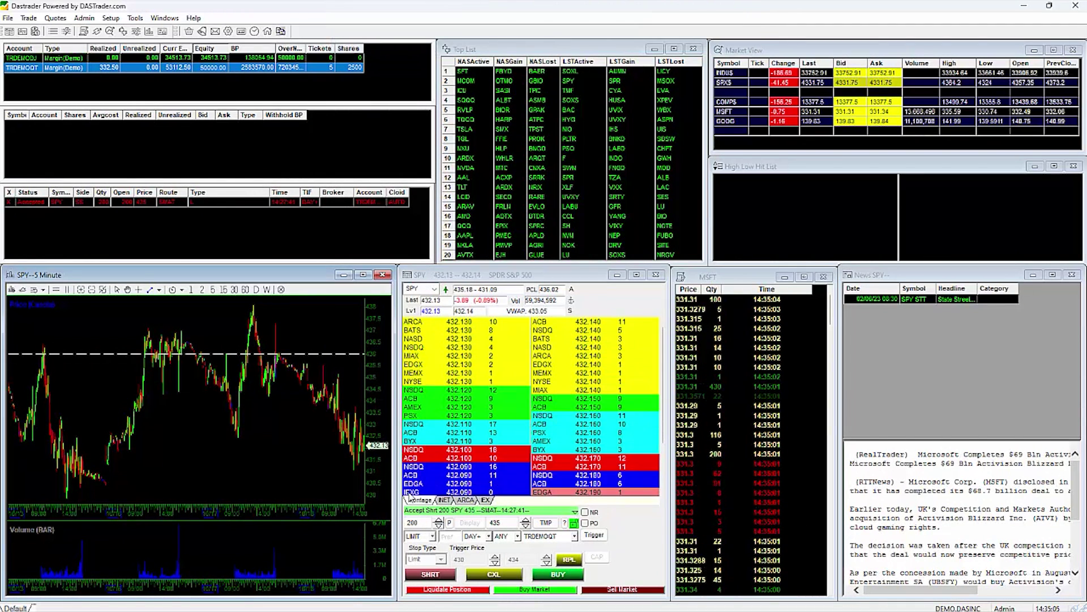
Step: Turn on Show Trades, Show Orders and chart order entry, then reprice the SPY order to 434.37
right_click(276, 419)
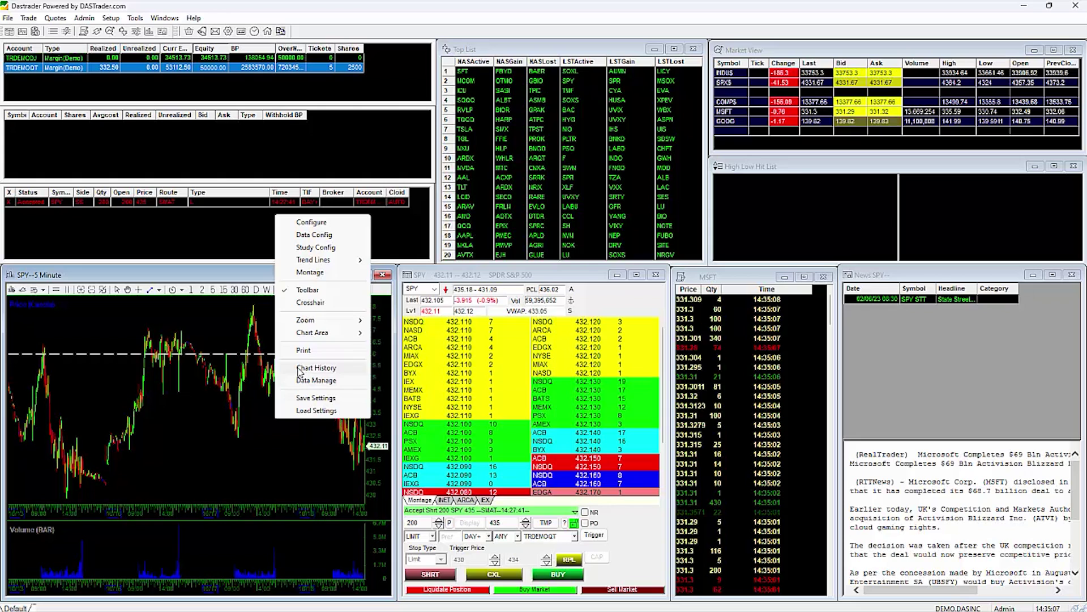
mouse_move(326, 333)
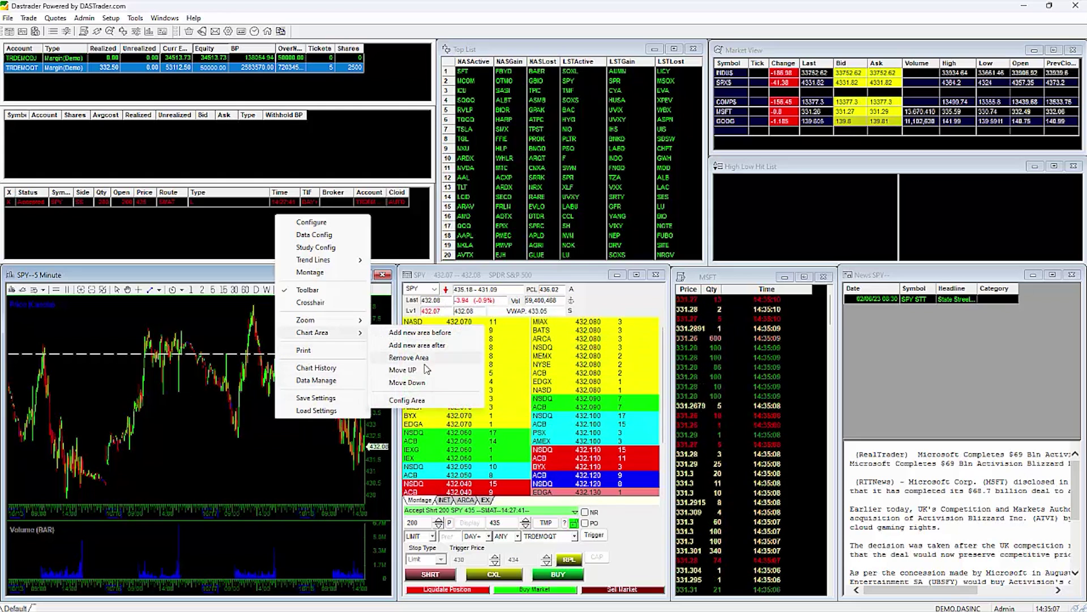
left_click(425, 401)
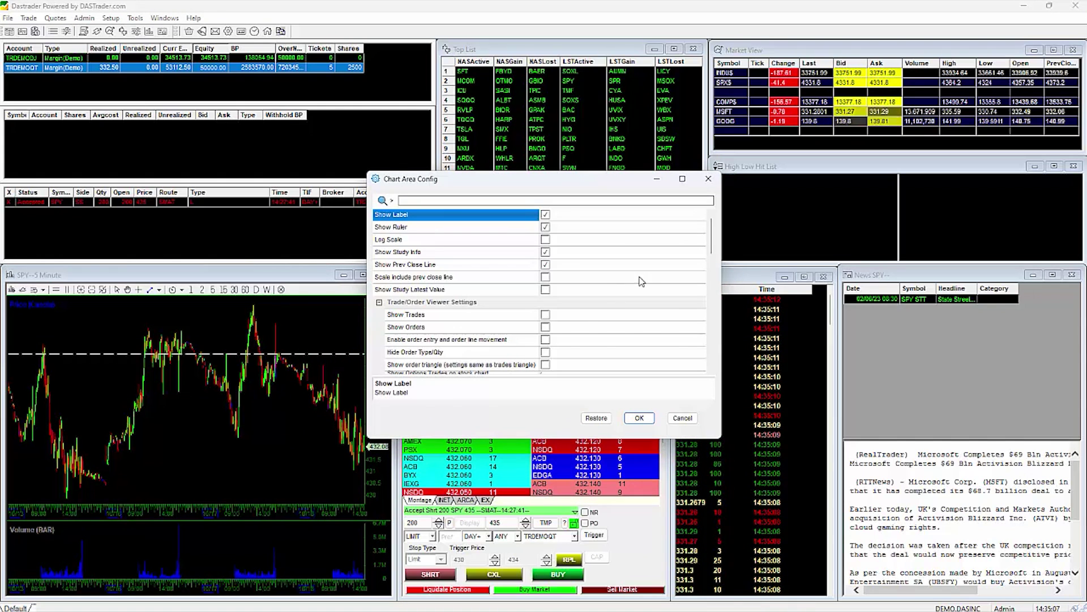
left_click_drag(712, 247, 712, 271)
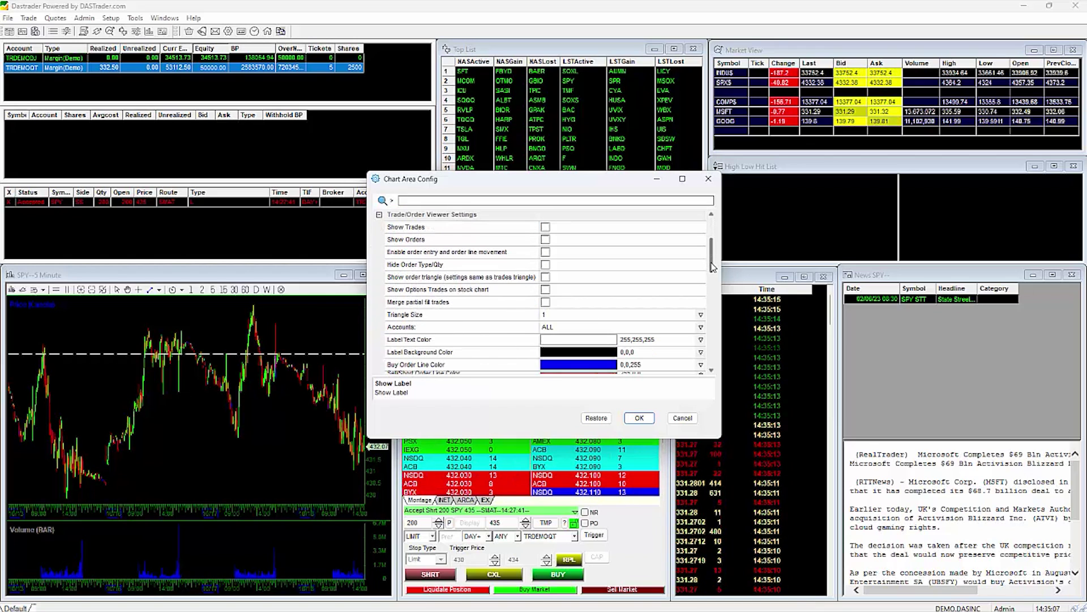
left_click(545, 228)
left_click(545, 239)
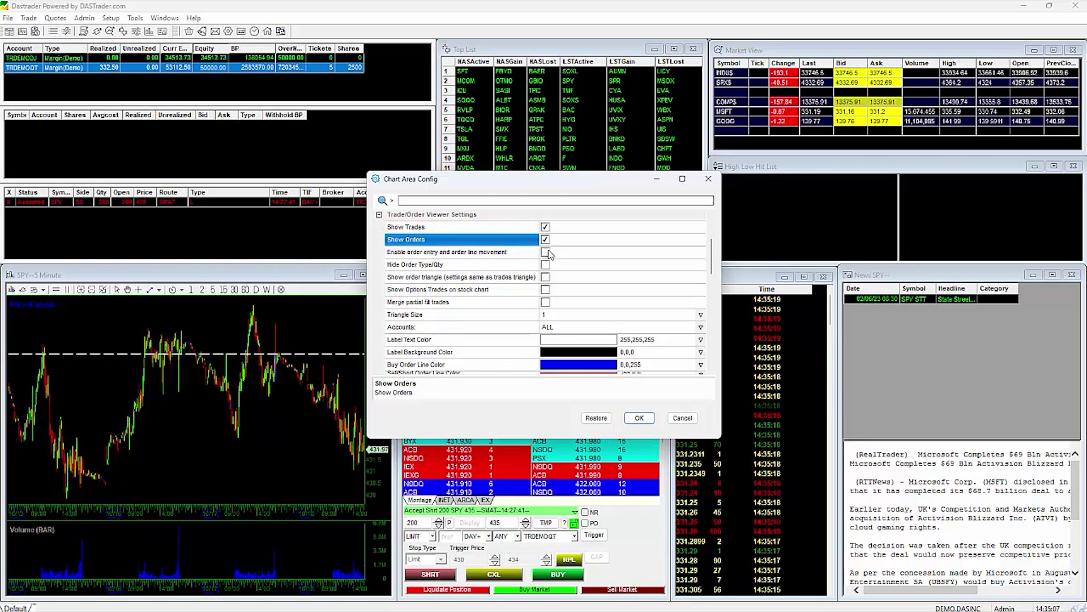
left_click(545, 252)
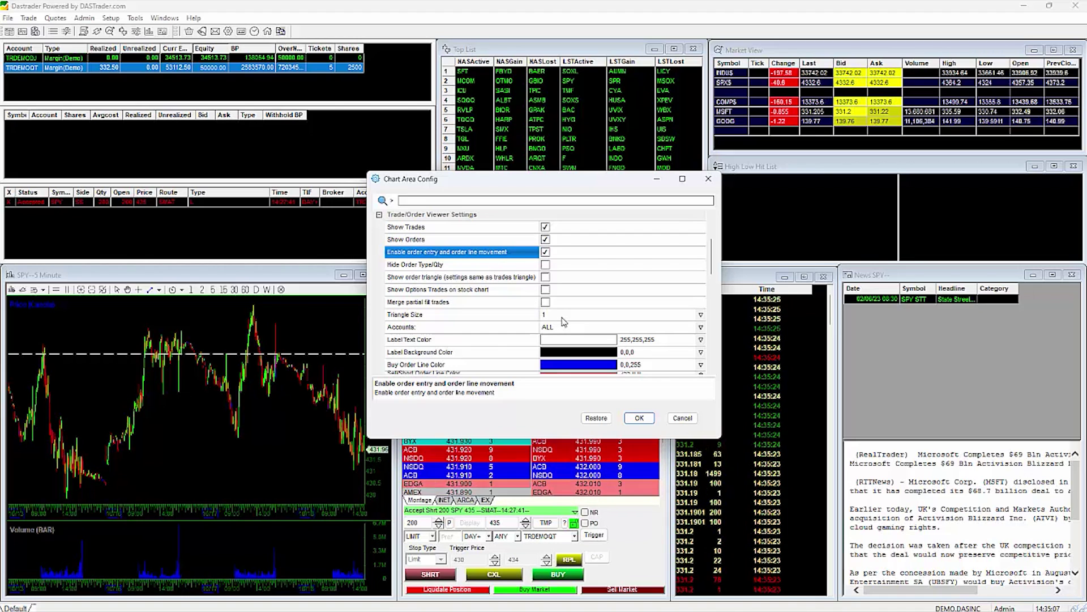
left_click(639, 418)
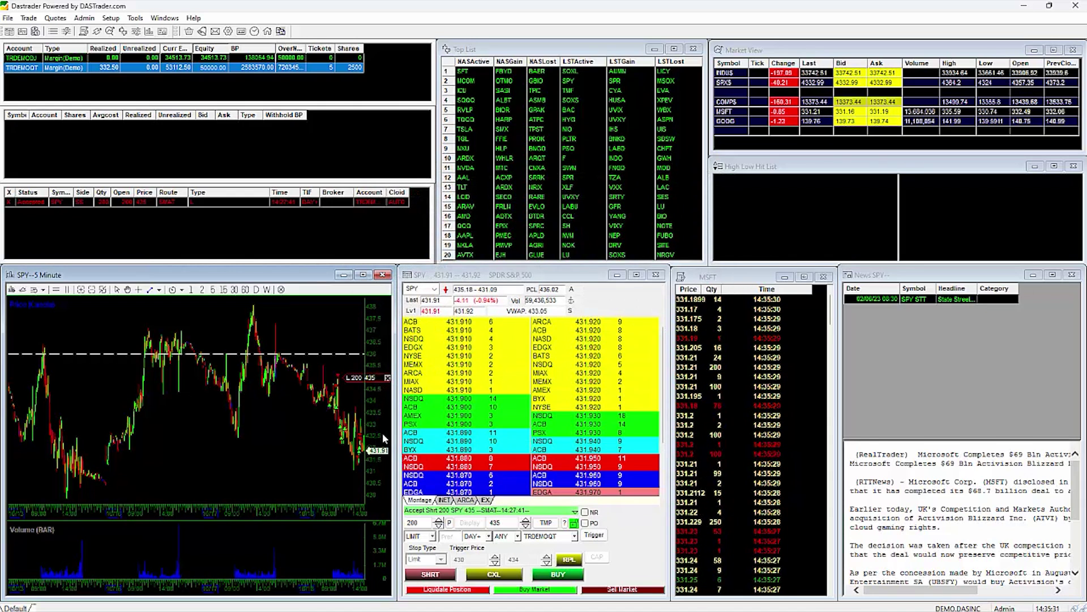
left_click(377, 399)
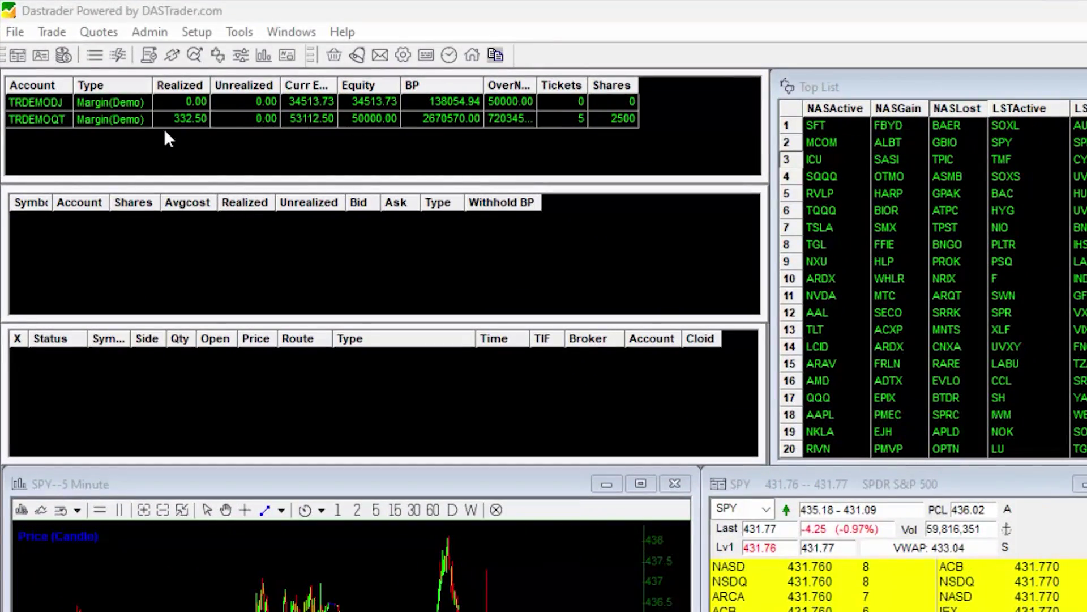
Step: Reset the second demo account to 10000 total equity, 40000 daily and 20000 overnight buying power
left_click(72, 120)
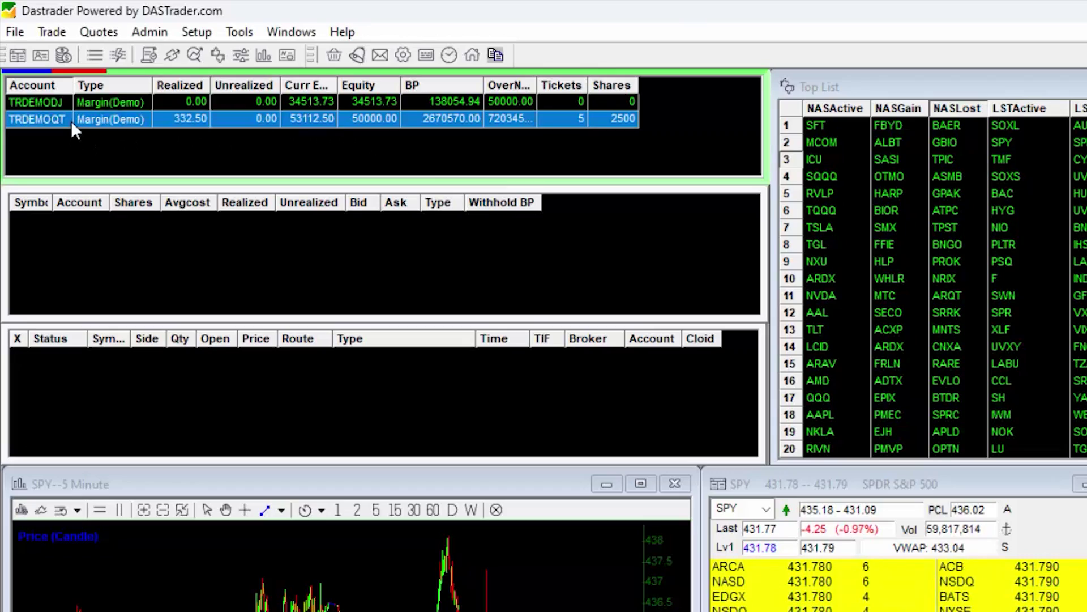
right_click(68, 118)
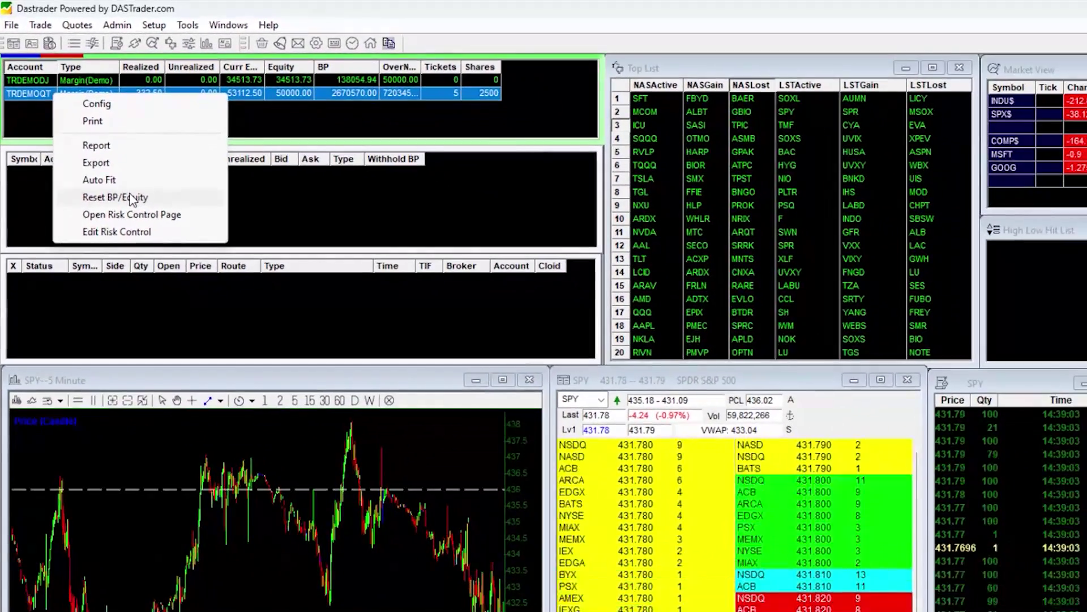
left_click(149, 251)
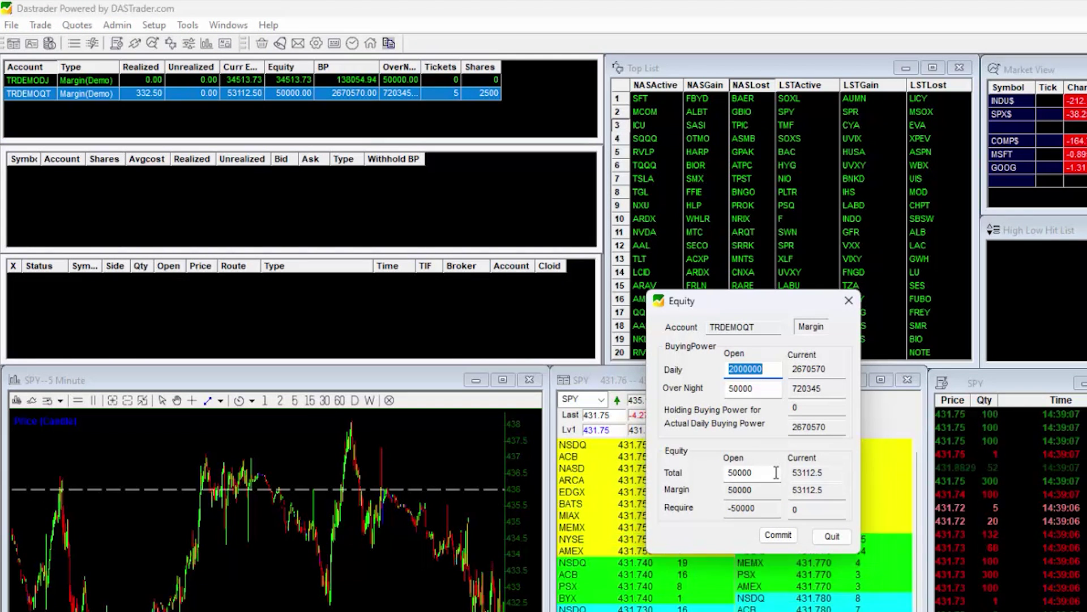
left_click_drag(776, 472, 709, 471)
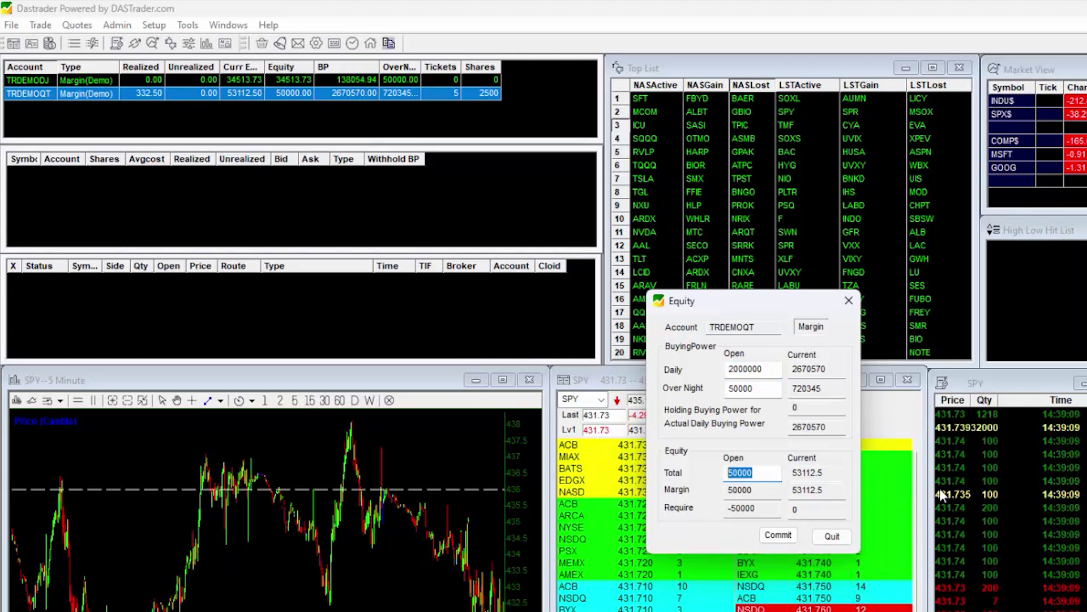
type("100")
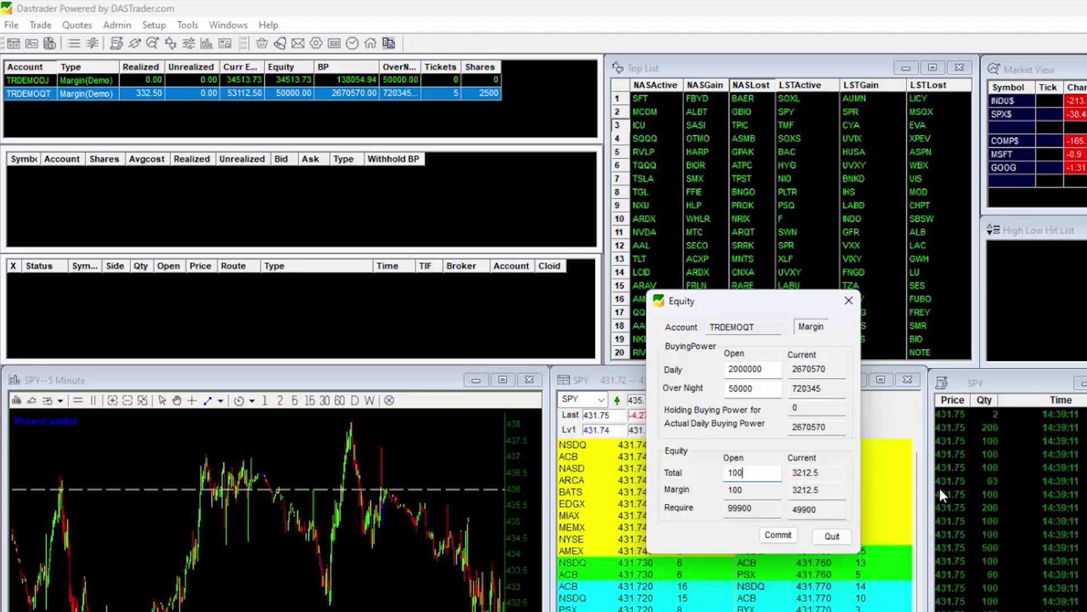
type("00")
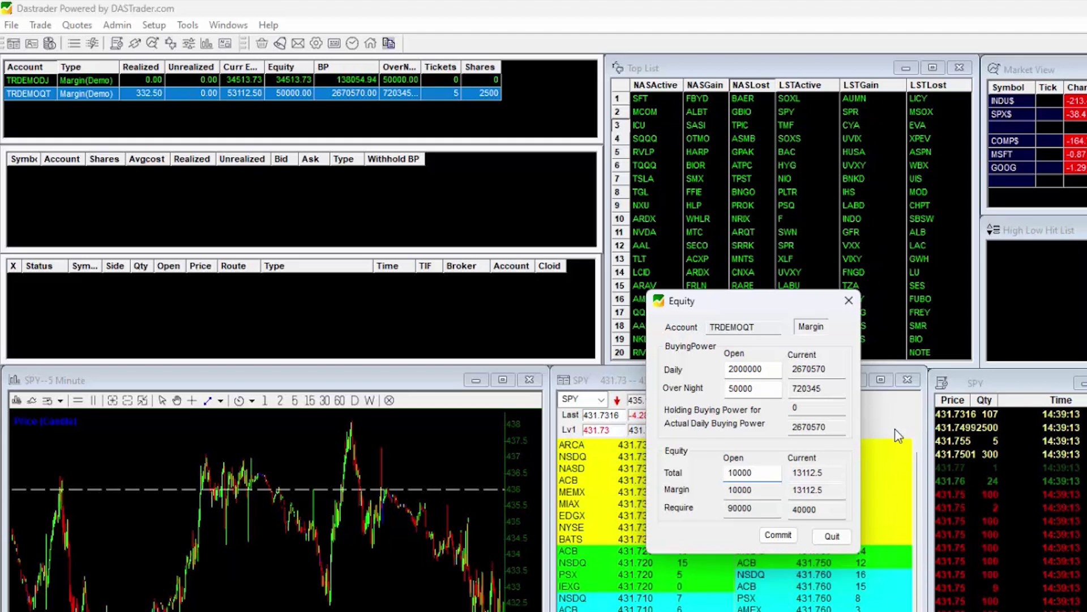
left_click_drag(781, 369, 728, 369)
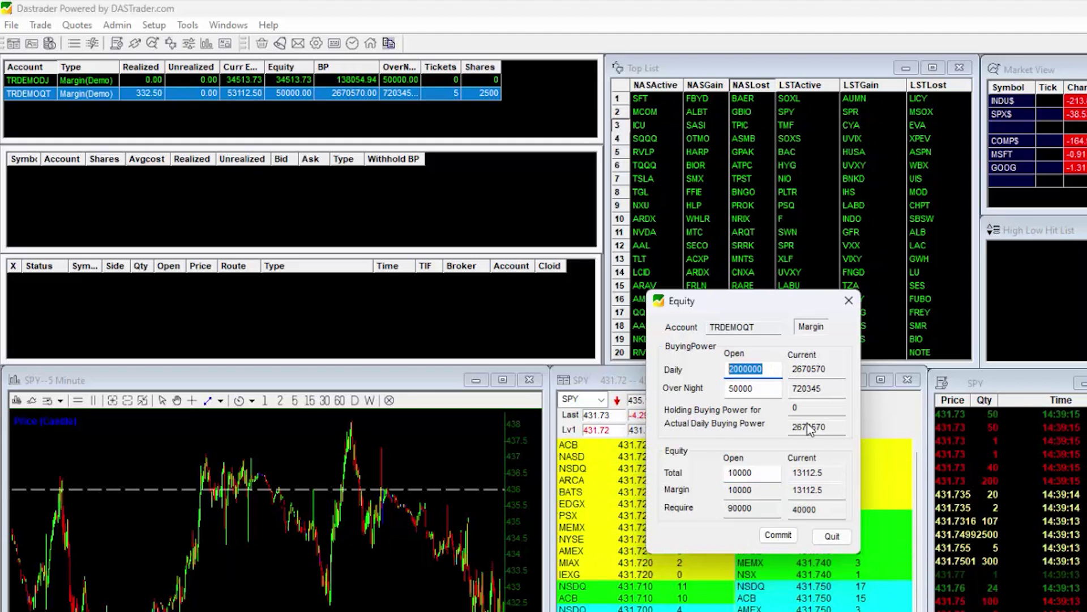
type("40000")
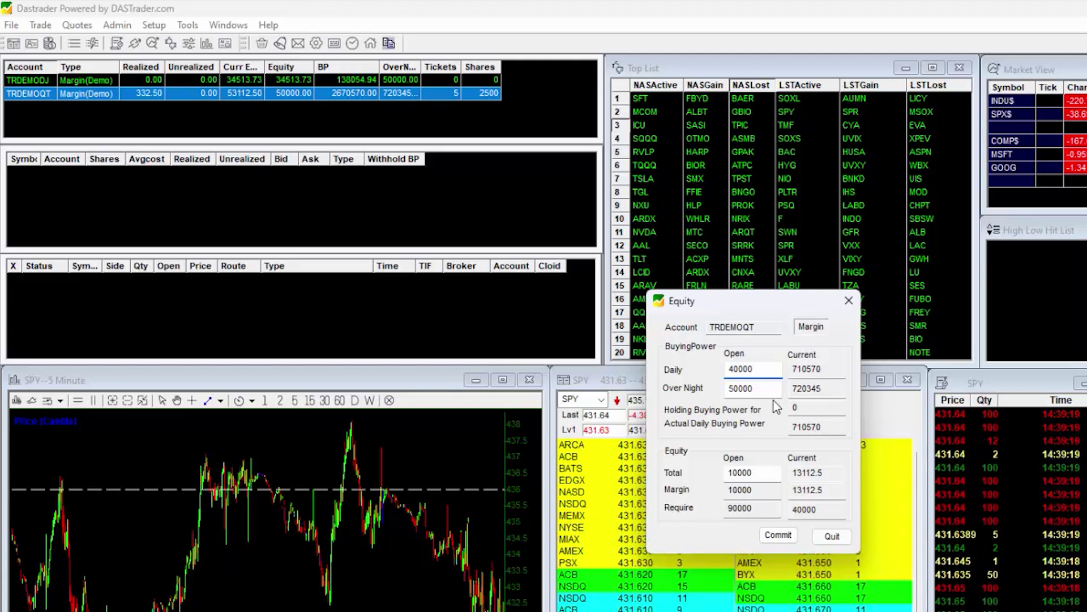
left_click_drag(779, 388, 684, 391)
type("20000")
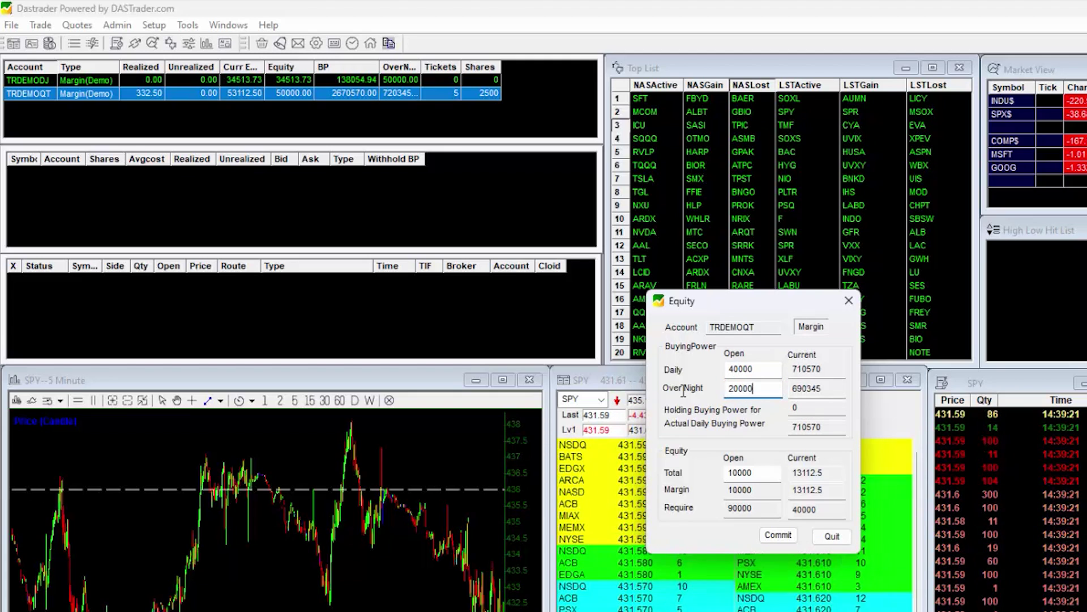
left_click(785, 536)
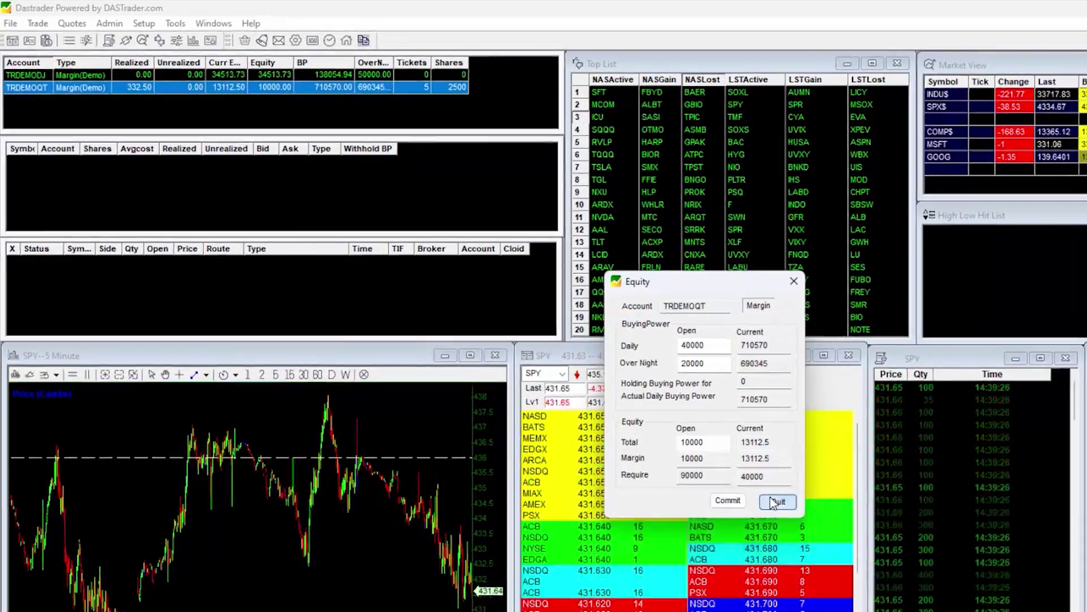
left_click(832, 536)
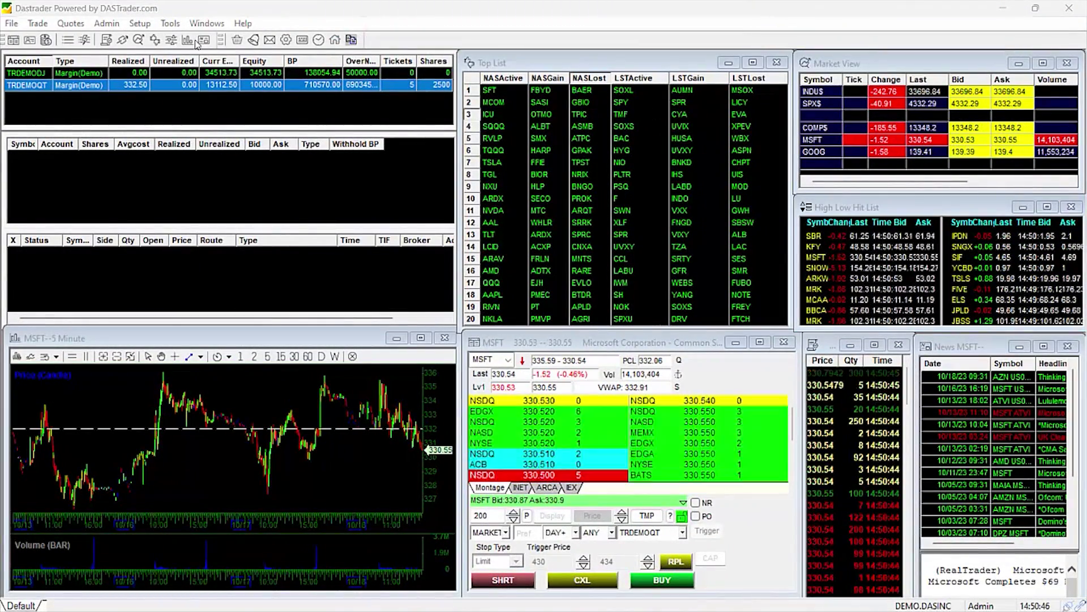
Step: Start a new alert in the Alerts & Triggers manager from the Order Fill template
left_click(170, 23)
left_click(198, 40)
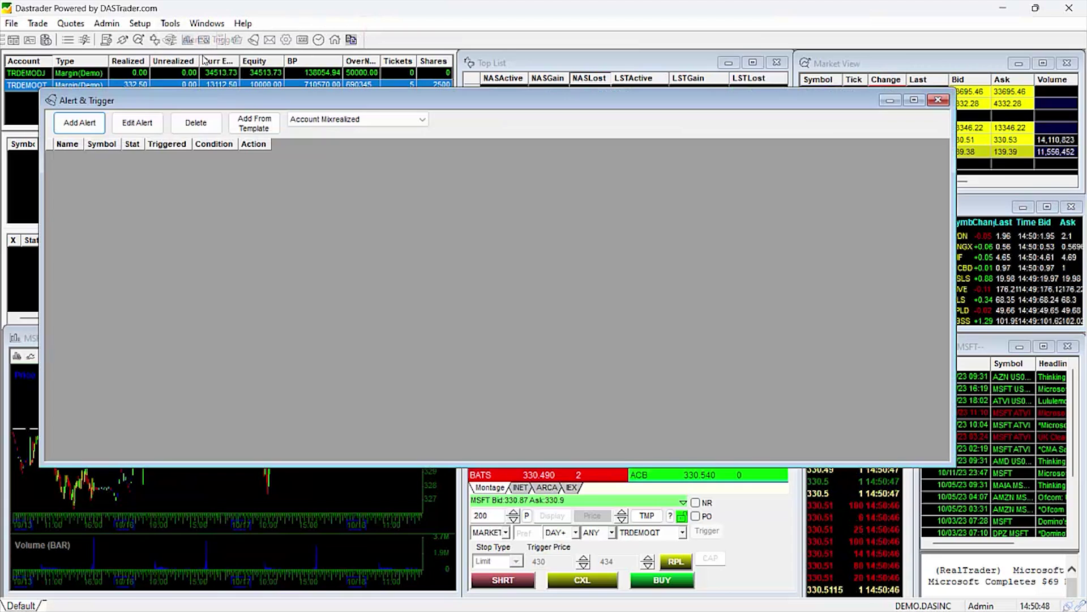
left_click(94, 121)
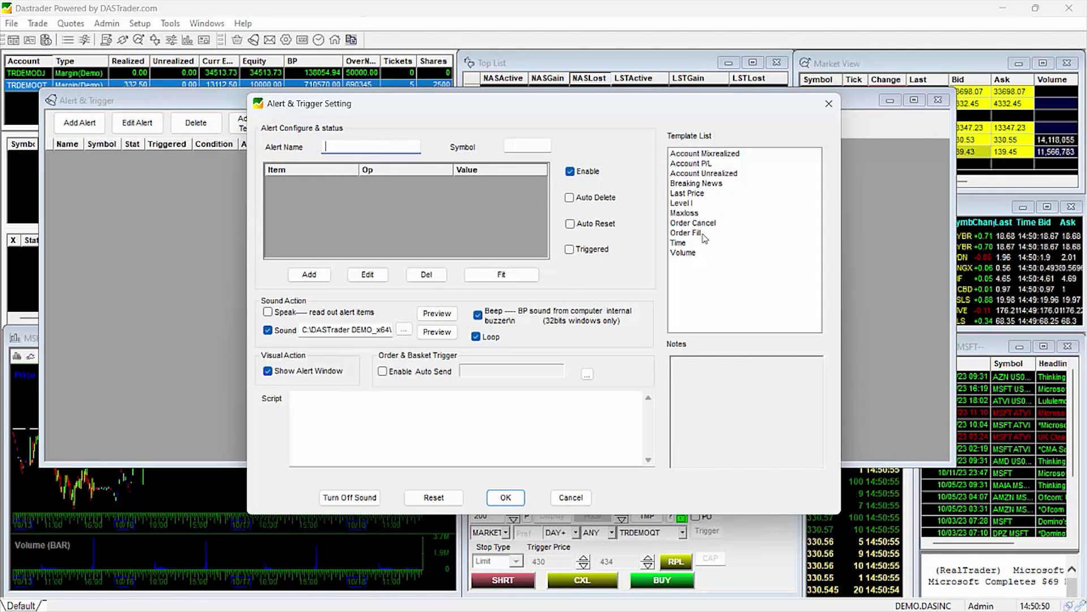
double_click(705, 238)
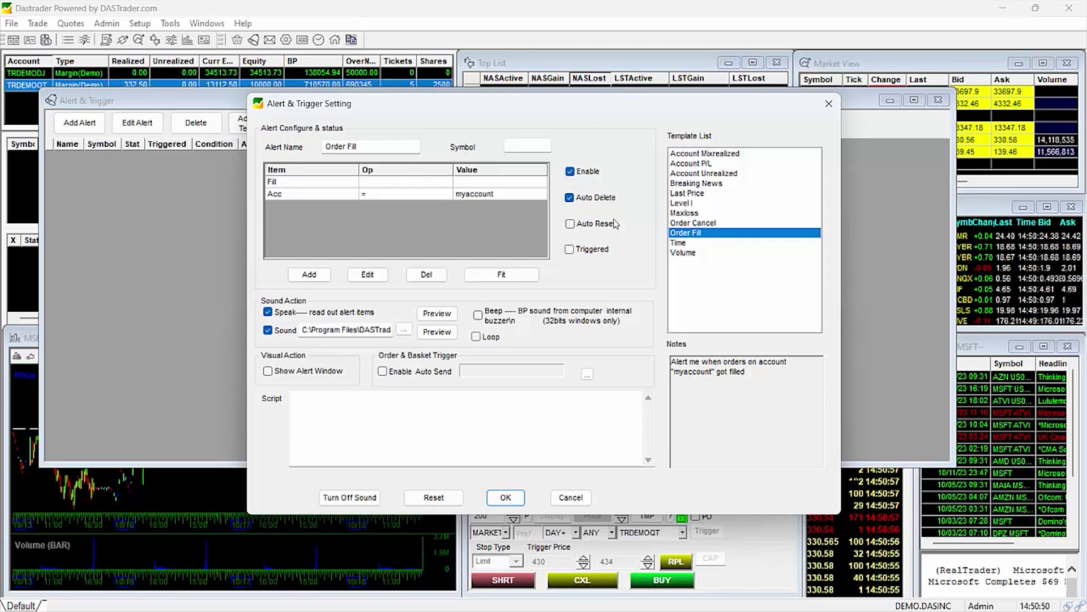
Step: Set the alert's account condition to the first demo account and save the Order Fill alert
left_click(528, 213)
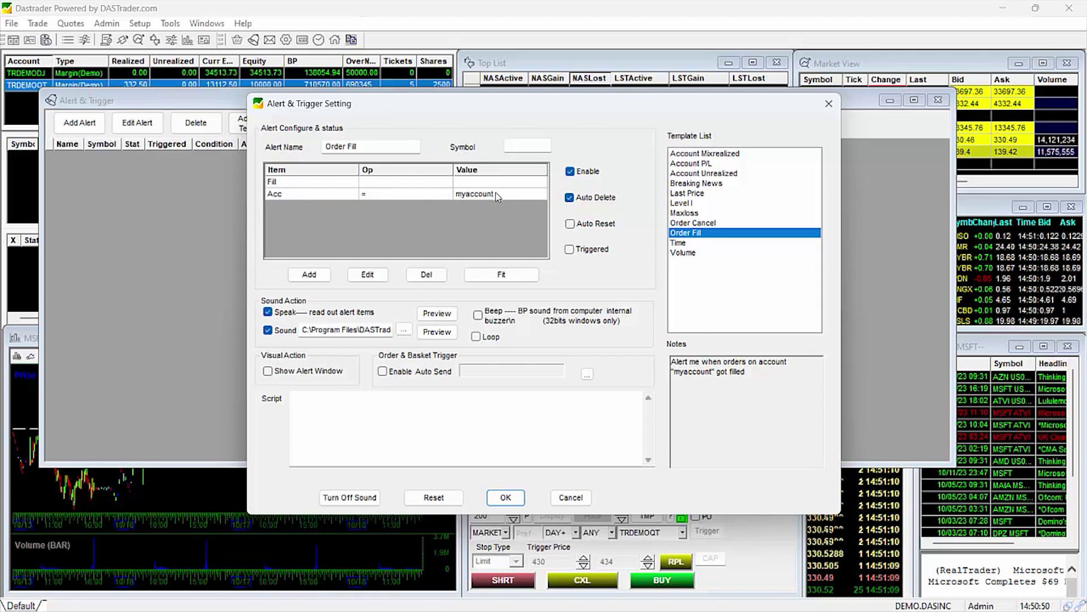
double_click(497, 197)
left_click(670, 264)
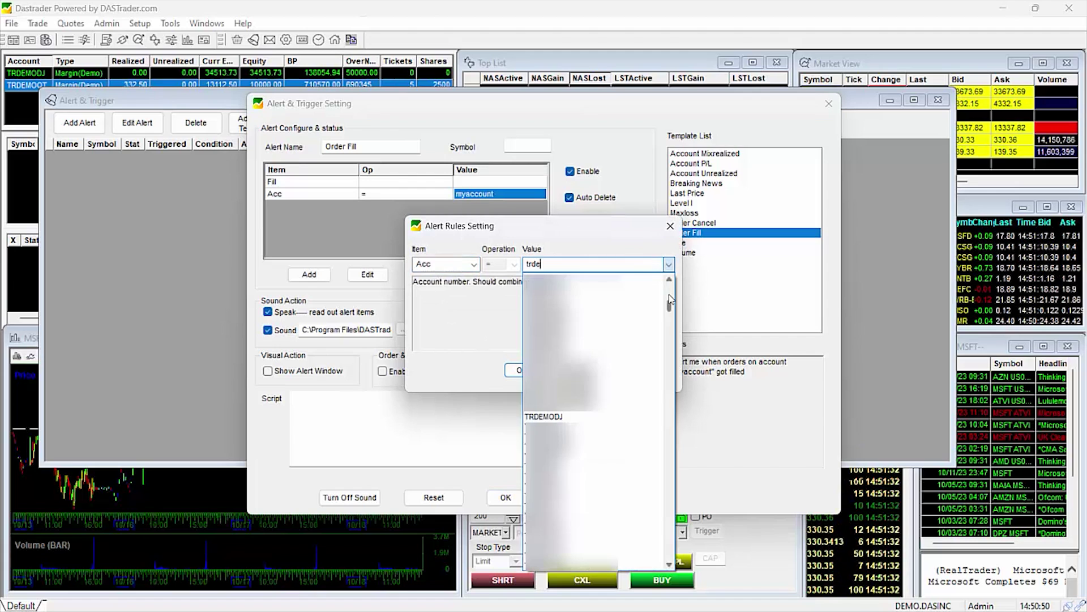
left_click(561, 413)
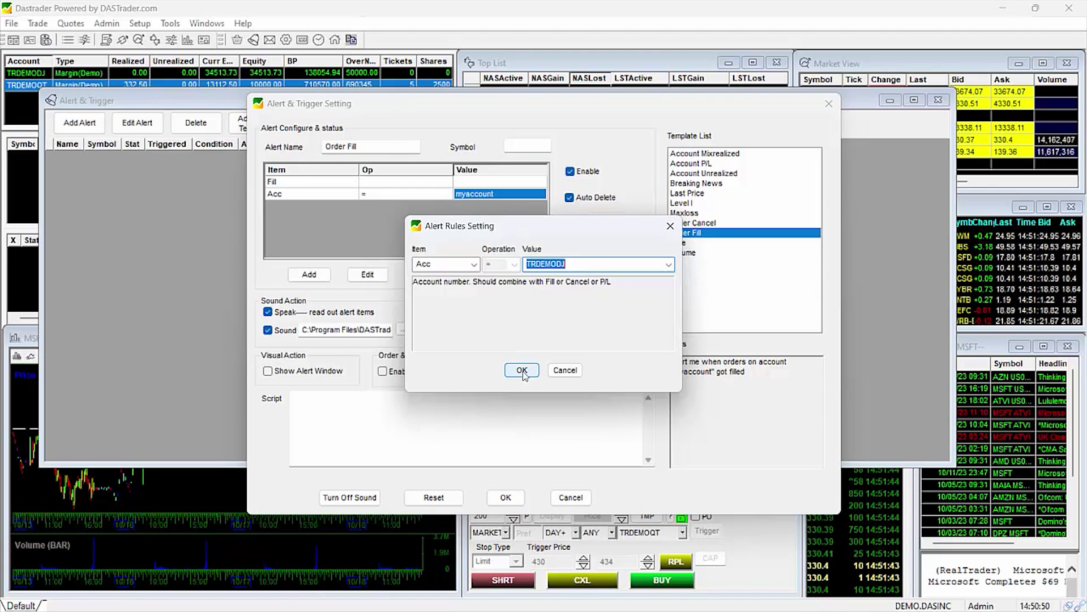
left_click(521, 370)
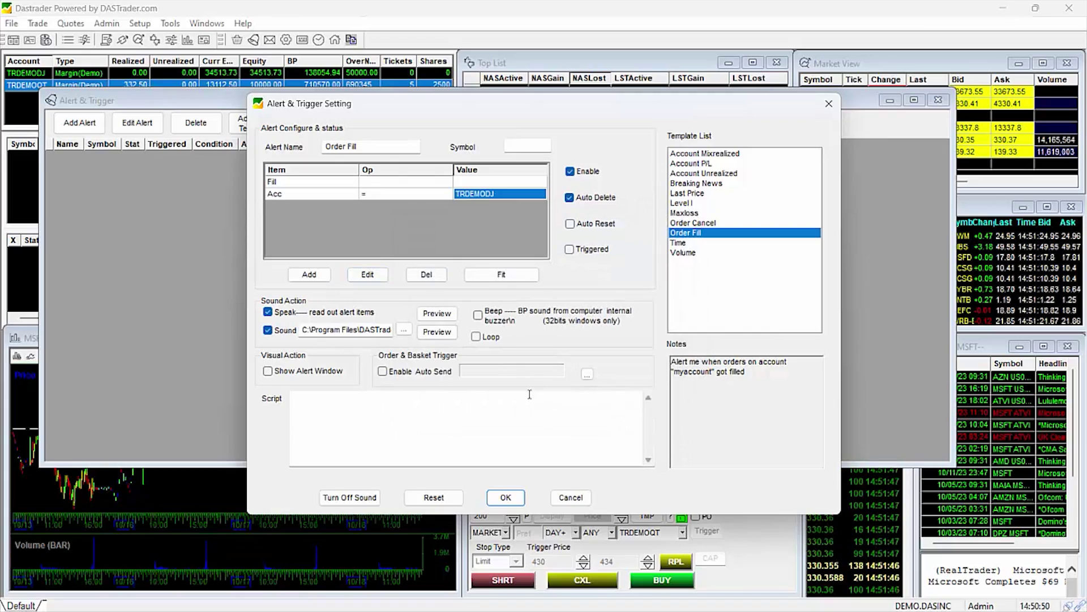
left_click(506, 497)
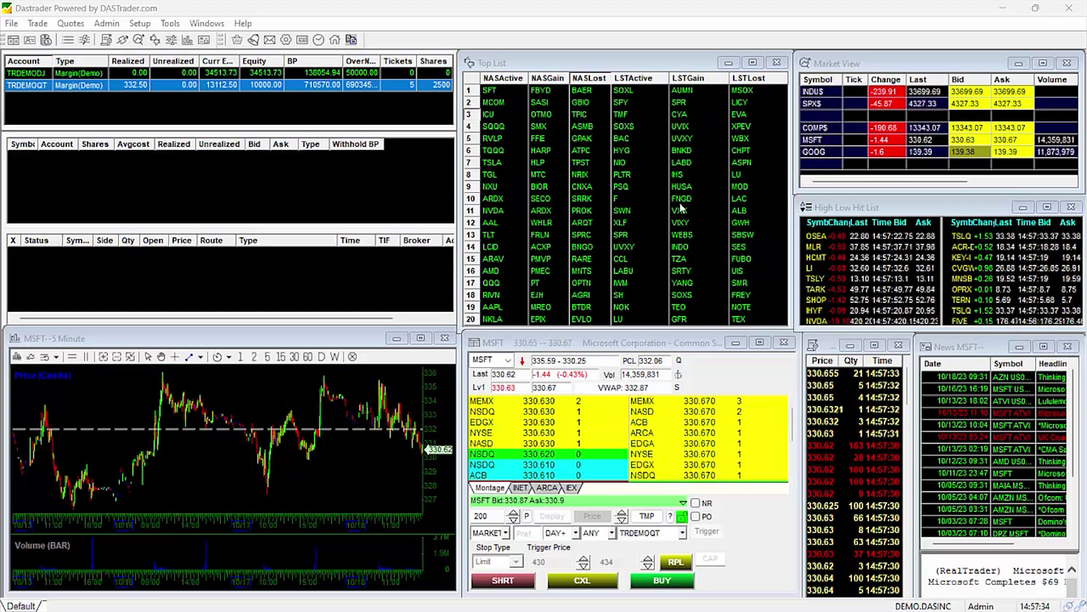
left_click(140, 23)
left_click(154, 56)
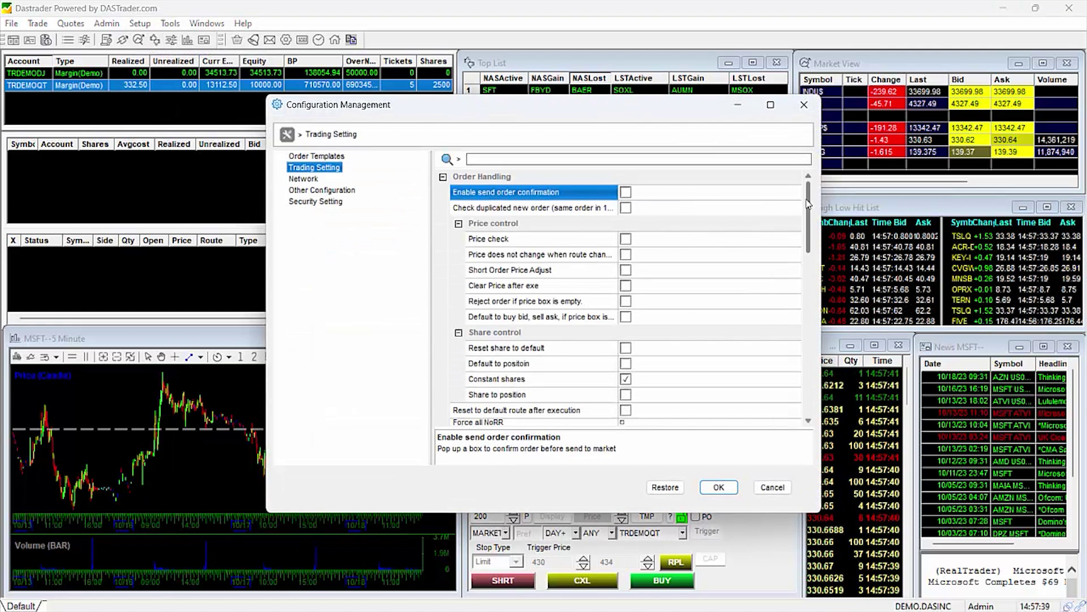
scroll(809, 214, "down", 1)
left_click_drag(809, 214, 806, 374)
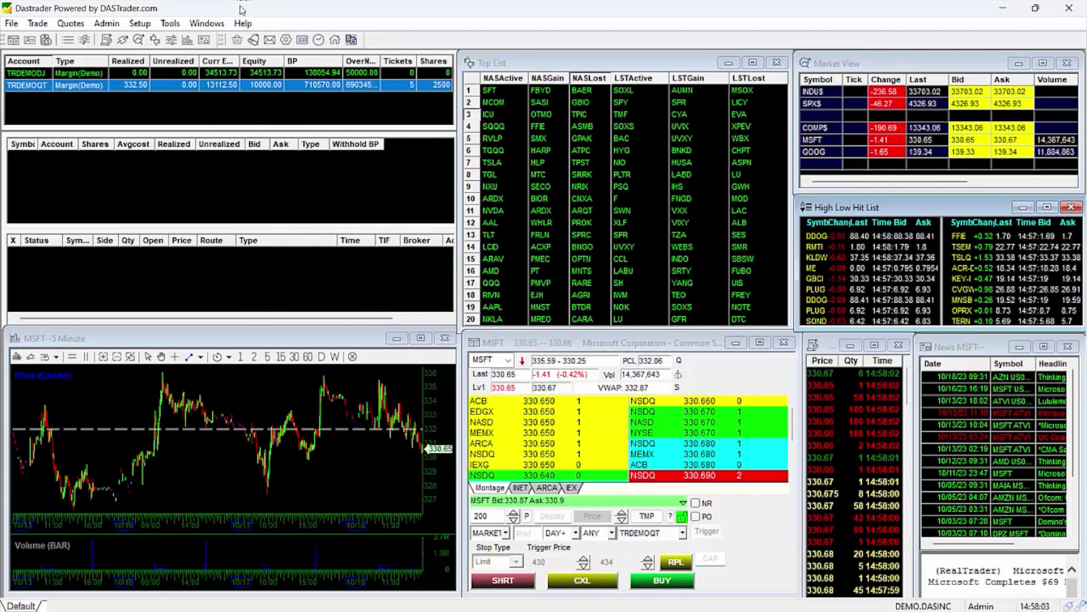
Step: Open the DAS user guide PDF from Help and scroll to the Trading Setting section
left_click(243, 23)
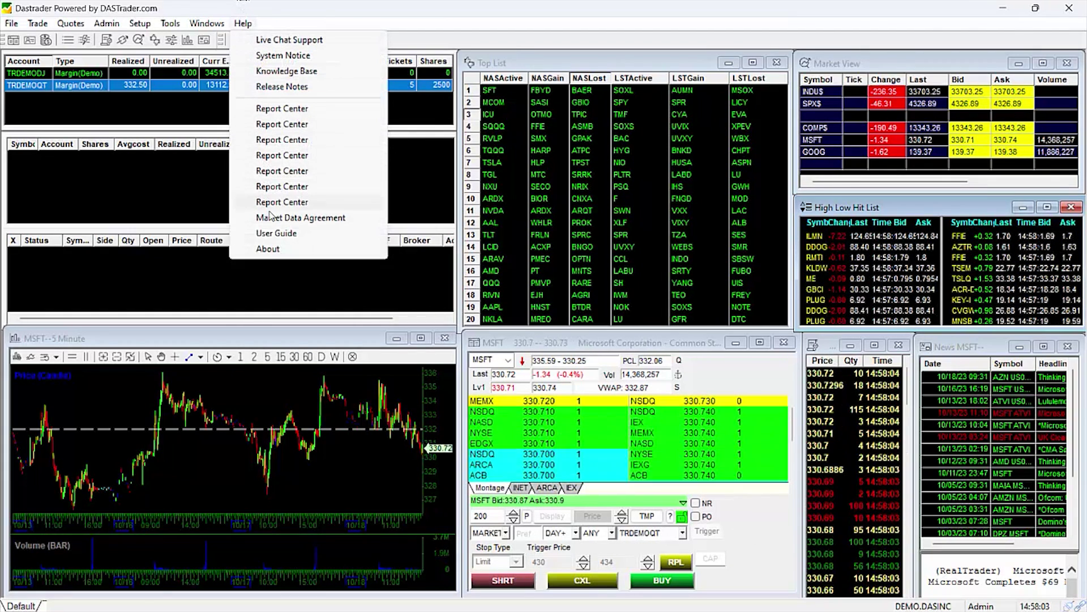
left_click(274, 232)
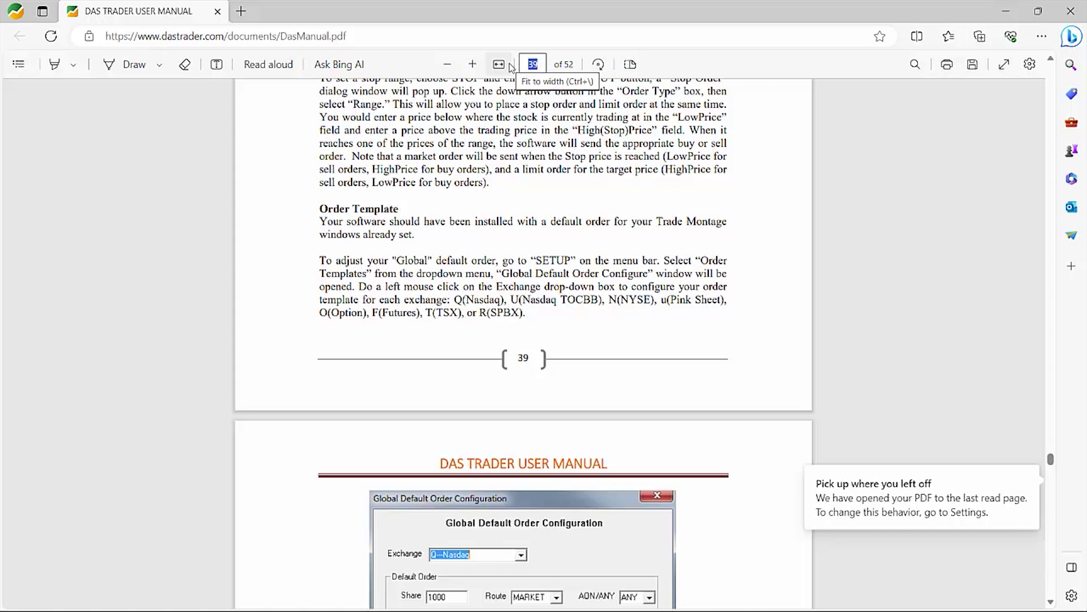
scroll(511, 67, "down", 5)
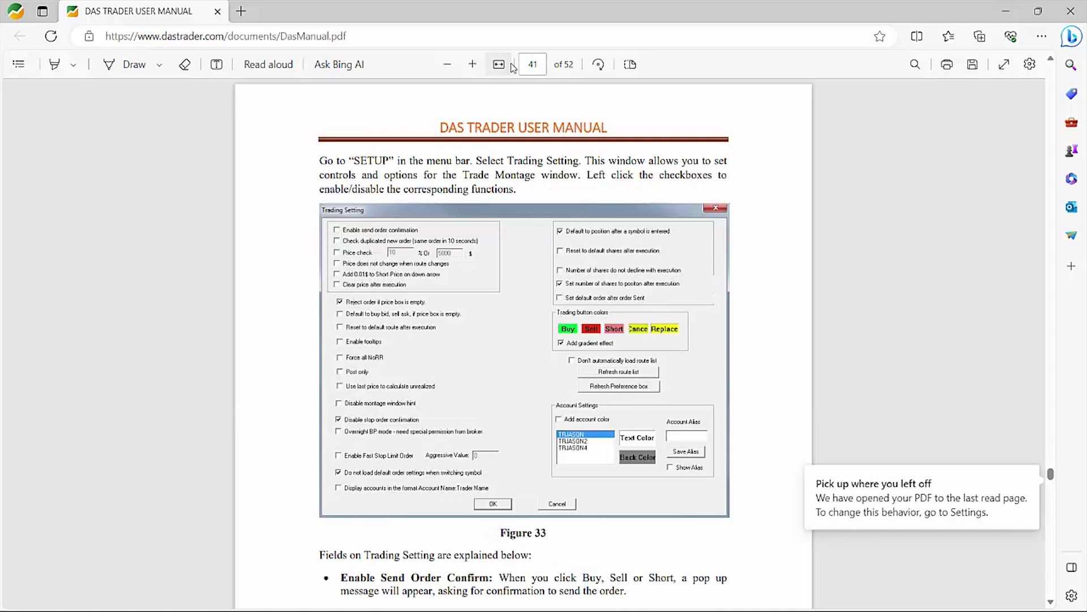
scroll(731, 148, "down", 13)
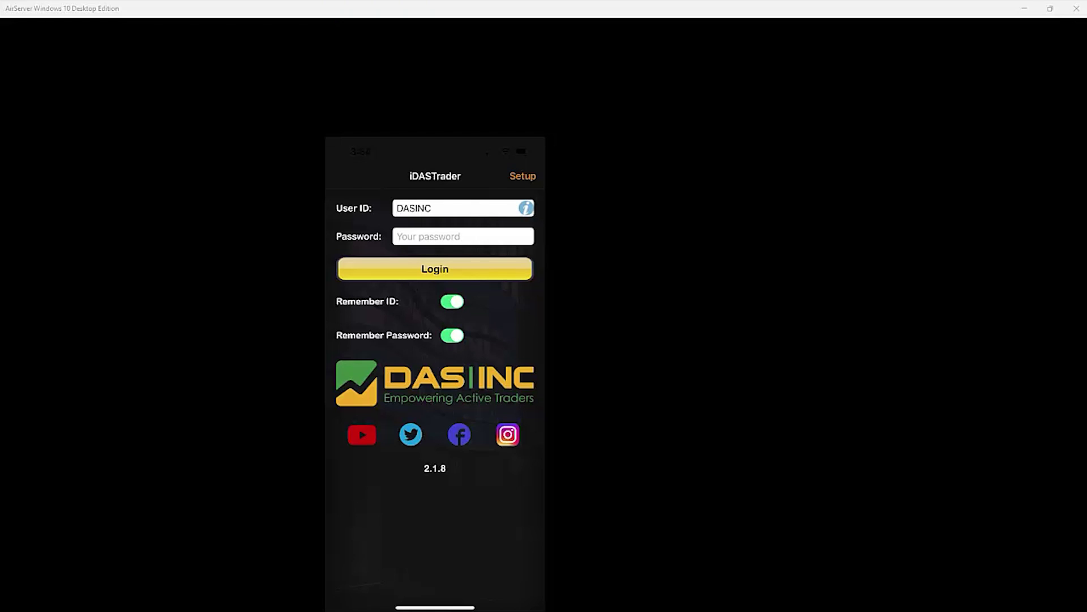
Step: Enter DEMO as the Firm ID in the app's connection setup
left_click(523, 176)
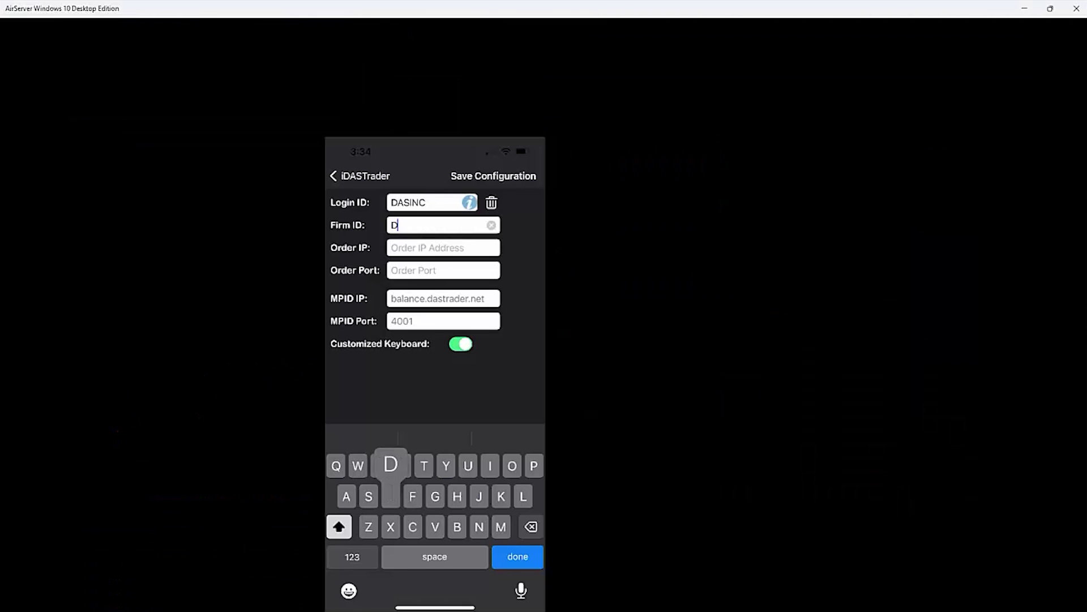
type("EMO")
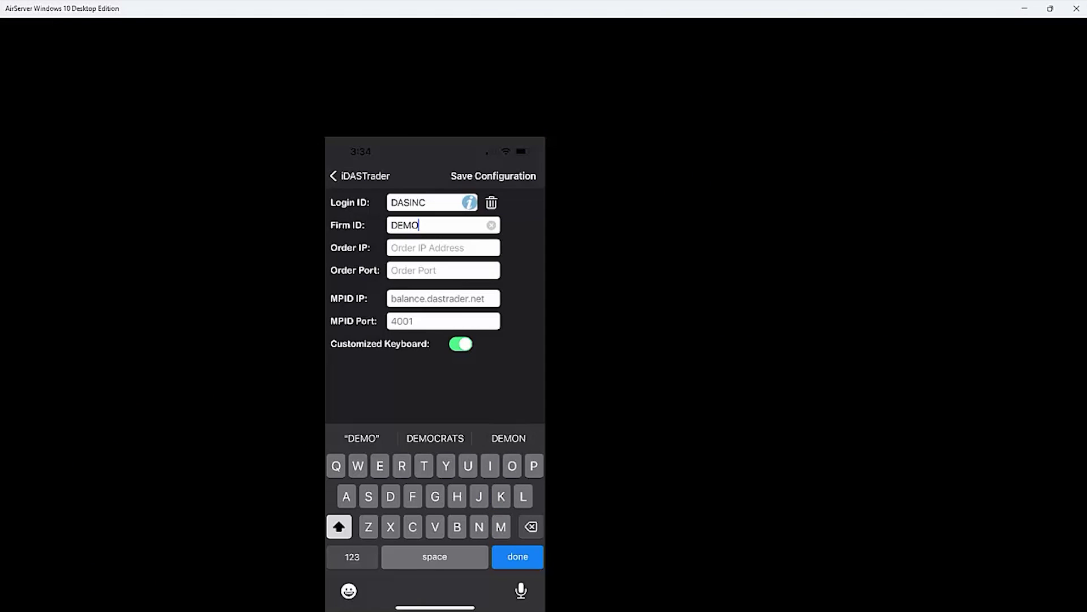
key("Return")
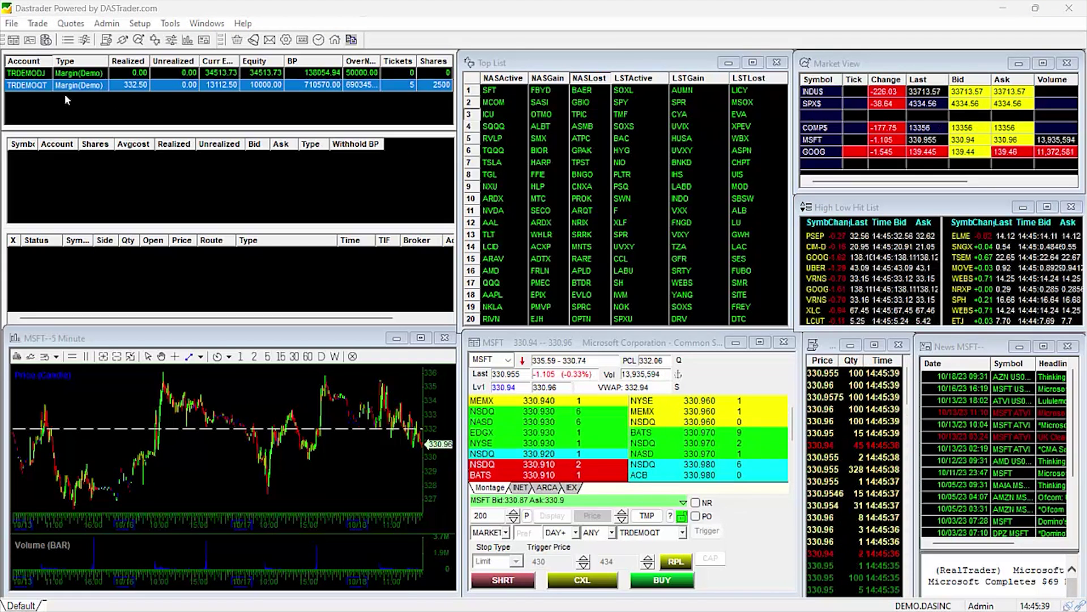
Step: Connect the data stream to quote server 4.2.100.51:9510 via File > Data stream mode
left_click(11, 25)
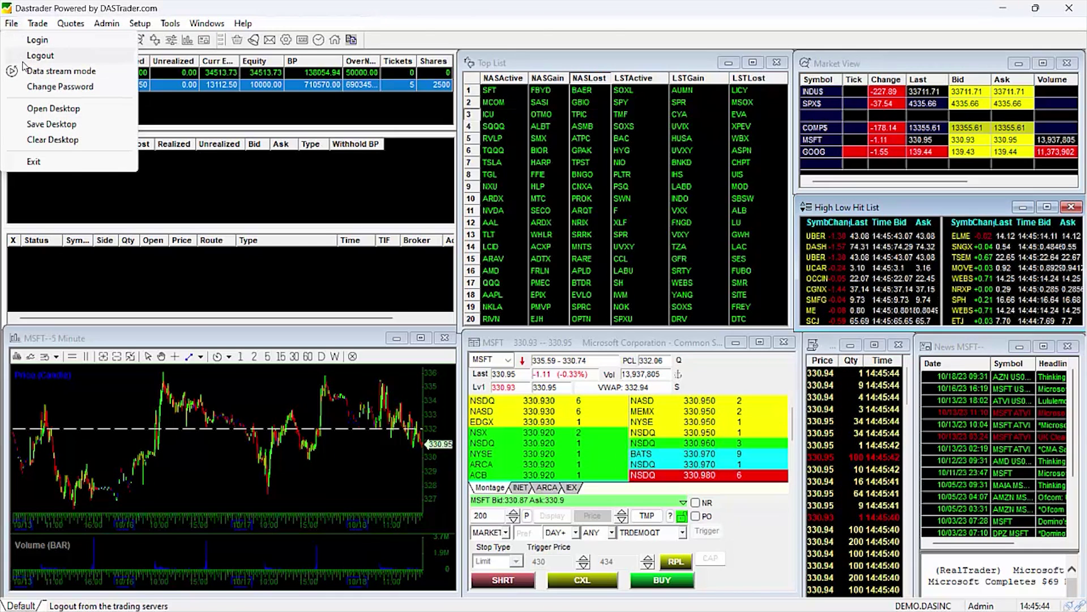
left_click(61, 71)
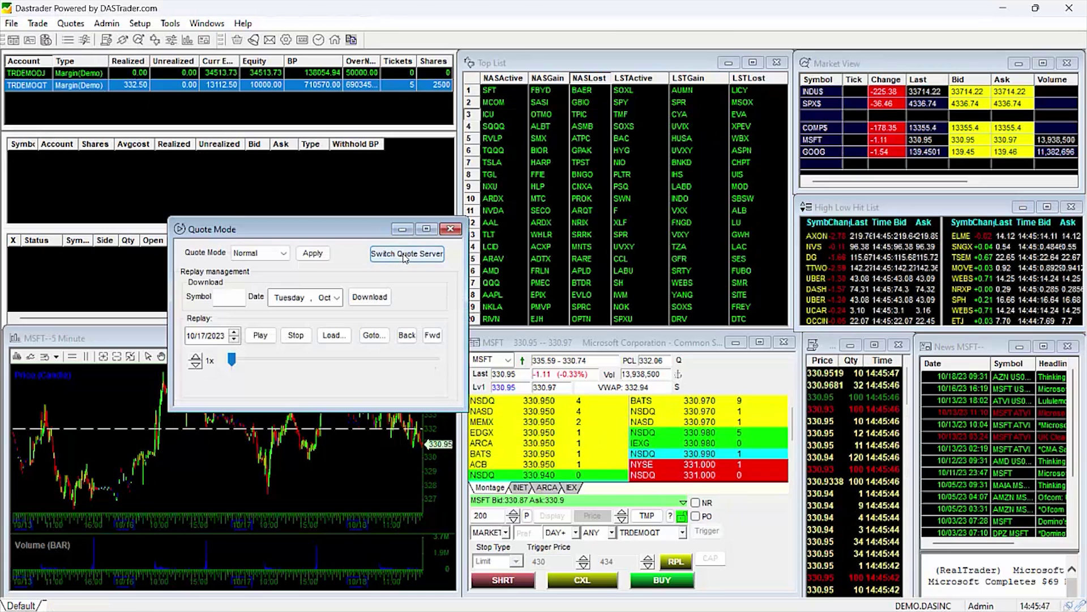
left_click(407, 253)
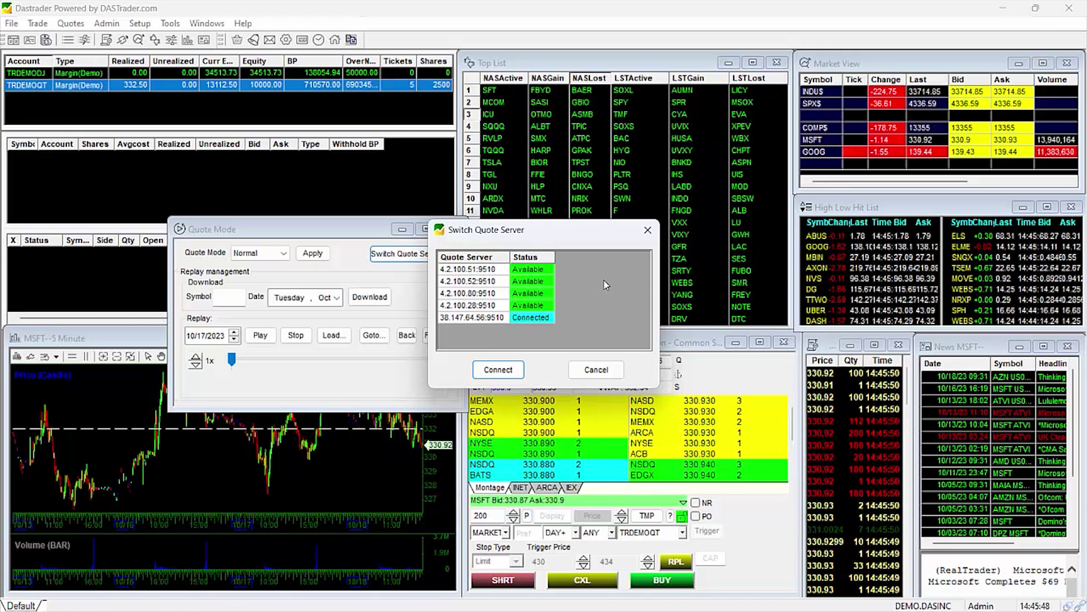
left_click(507, 271)
left_click(510, 371)
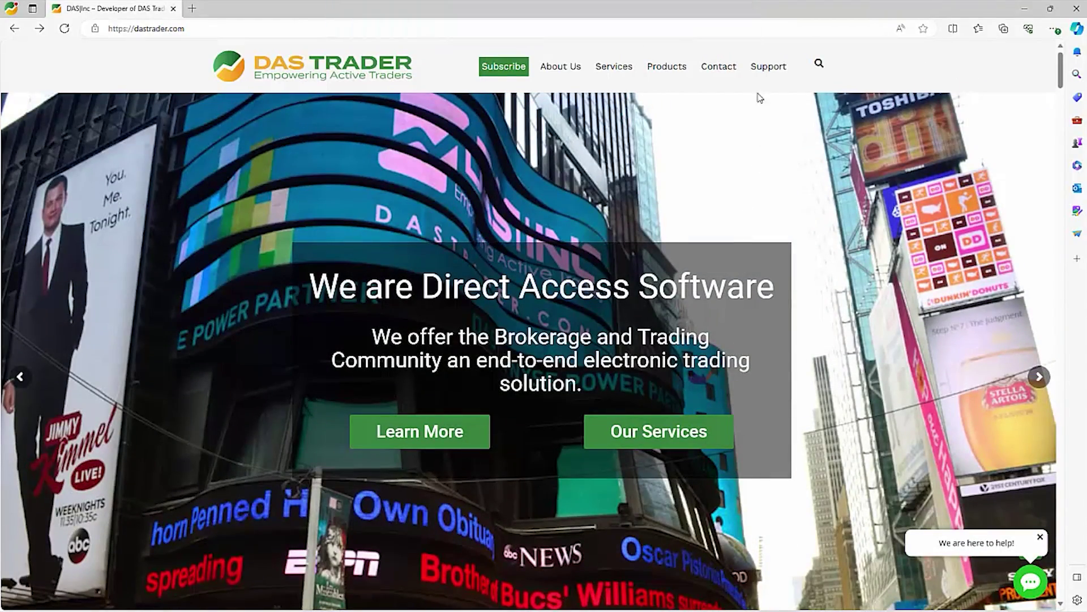
Step: Search the Knowledge Base for 'Hotkeys' and read the How do I use hotkeys? article
left_click(762, 72)
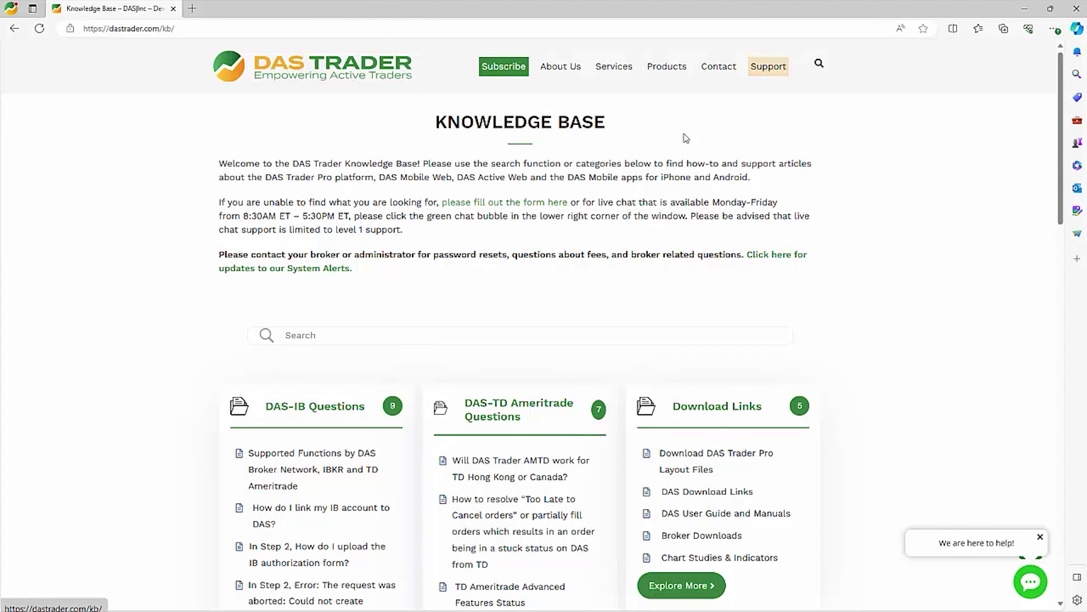
left_click(366, 333)
type("Hotkeys")
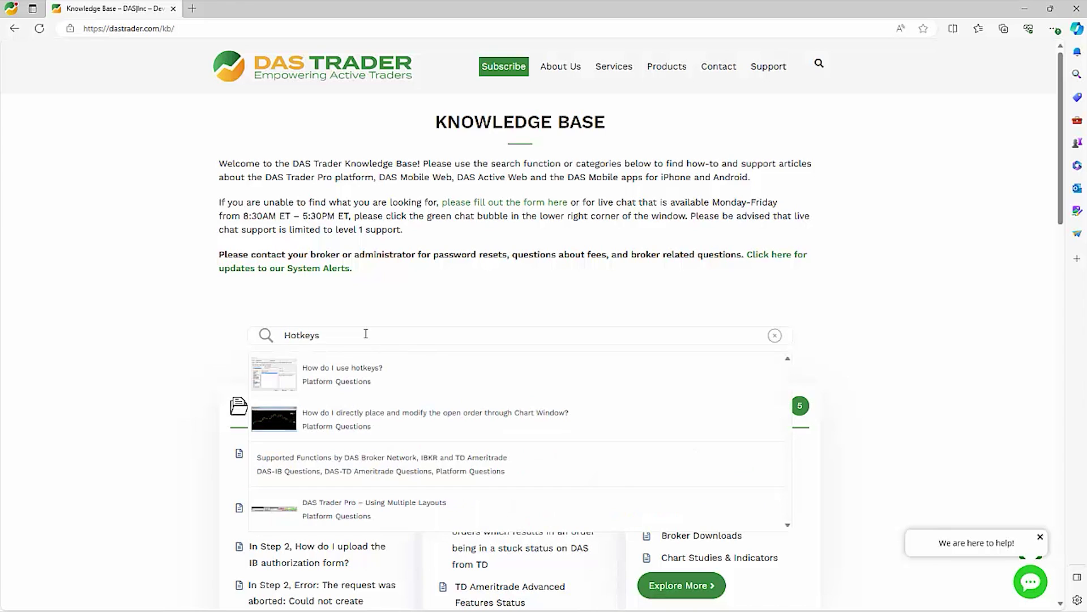
left_click(361, 378)
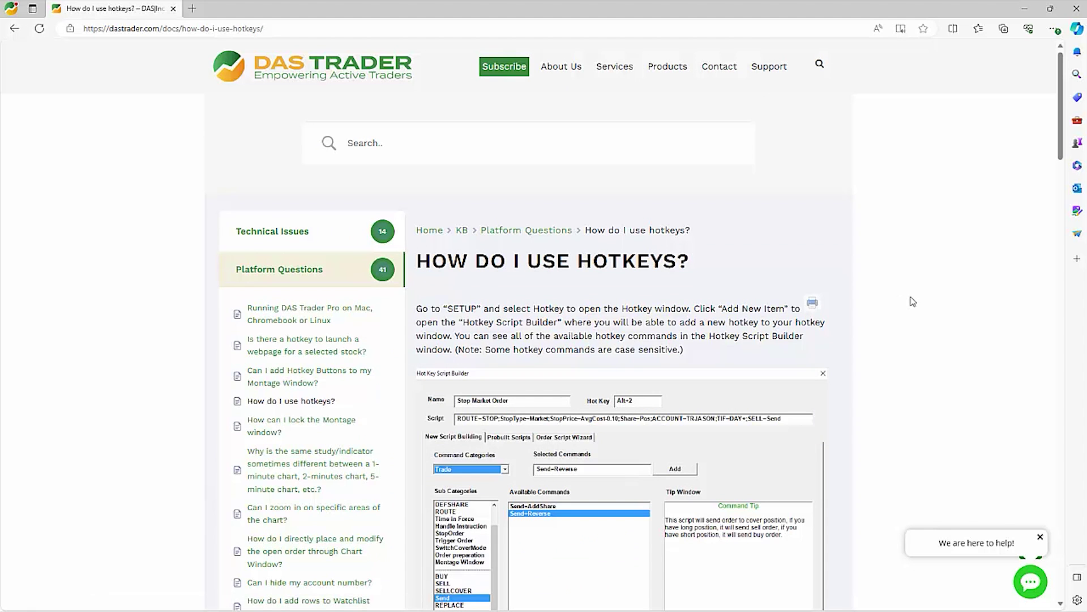
scroll(884, 309, "down", 2)
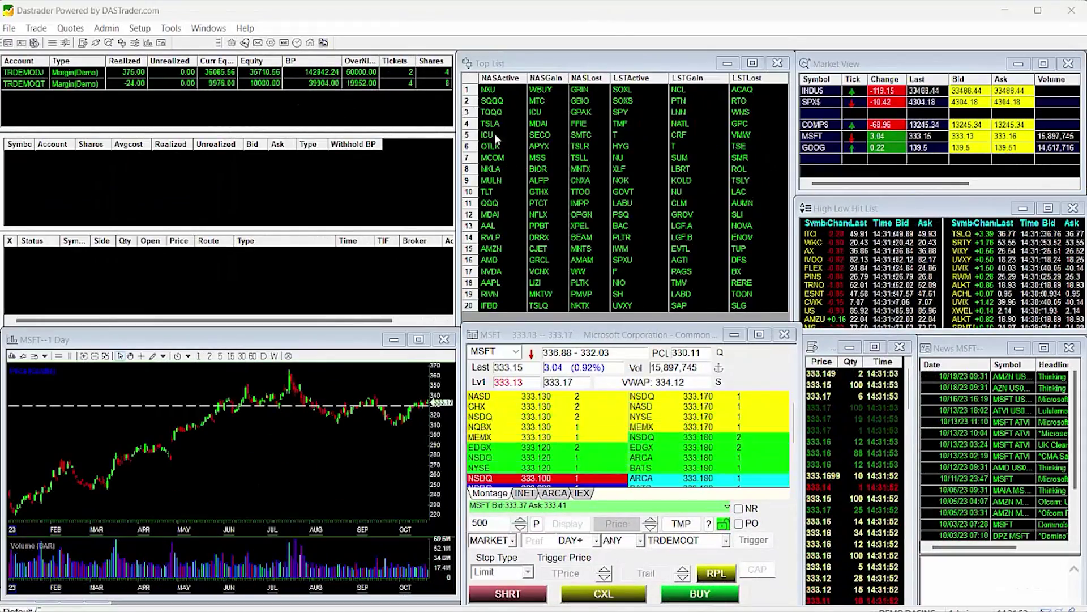
Step: Buy 500 BEAM at a 18.41 limit using the F1 hotkey, then set the order type to STOP
left_click(491, 123)
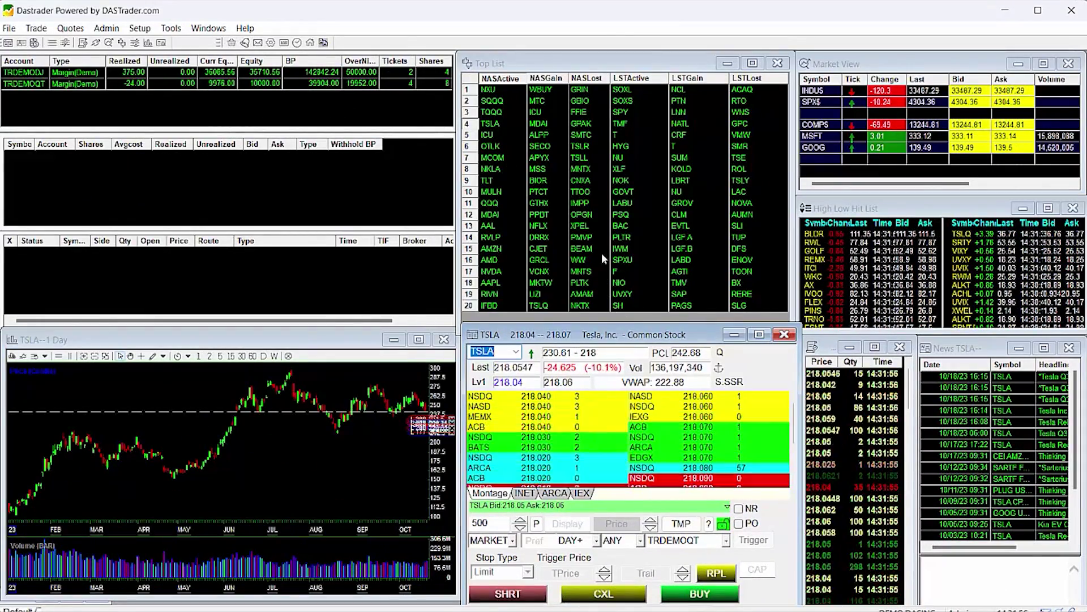
left_click(687, 204)
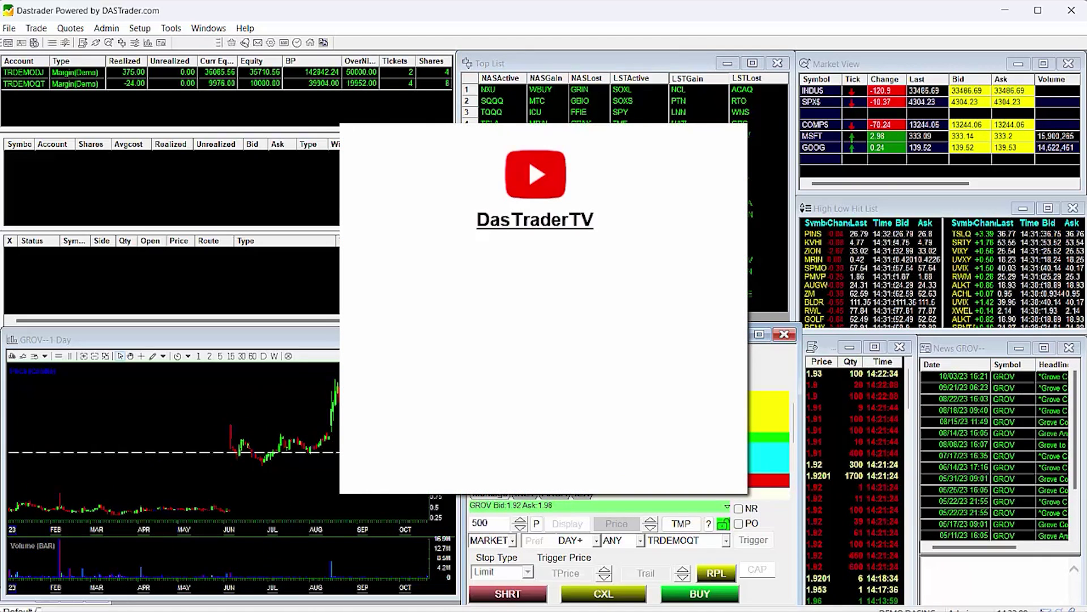
key("F1")
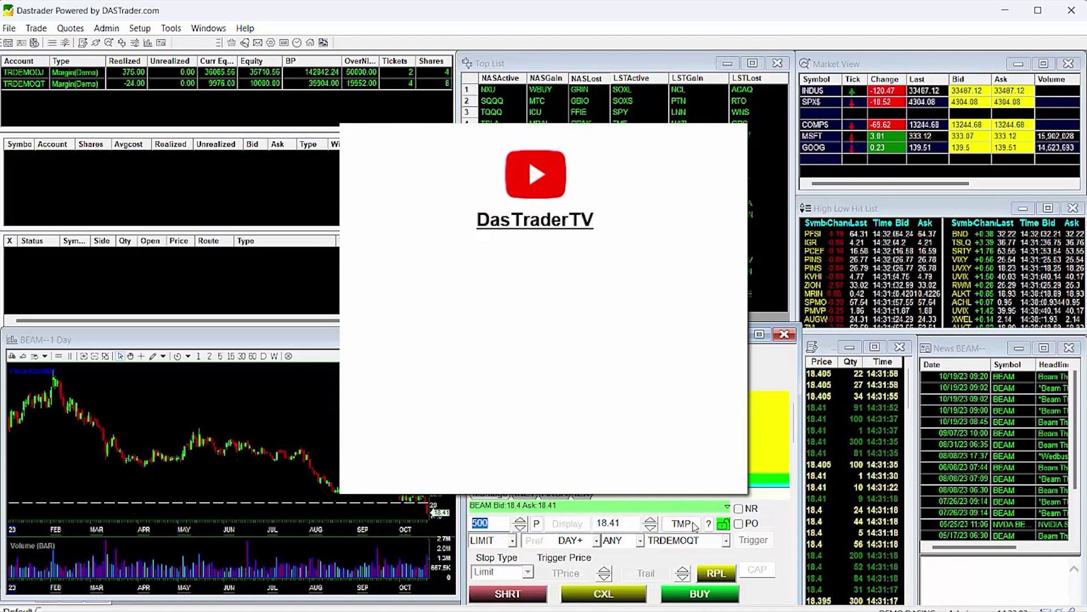
left_click(705, 591)
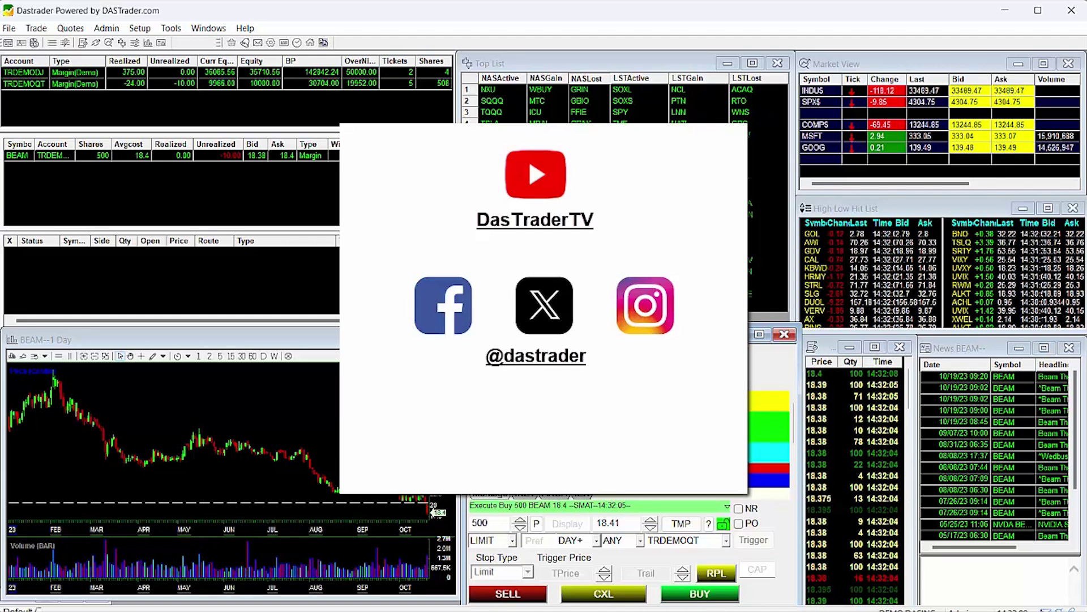
left_click(512, 541)
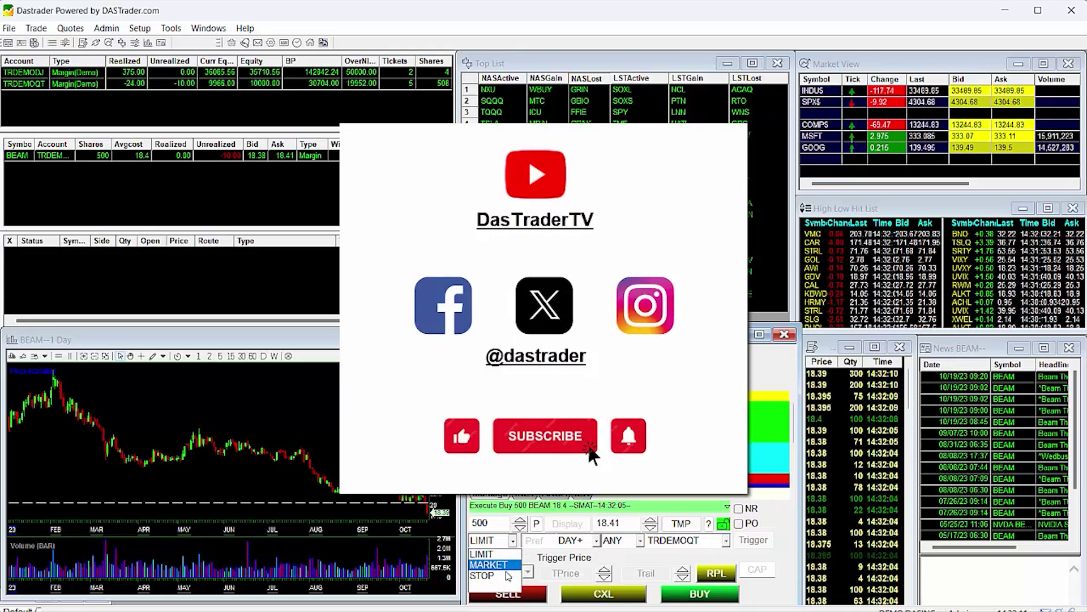
left_click(482, 574)
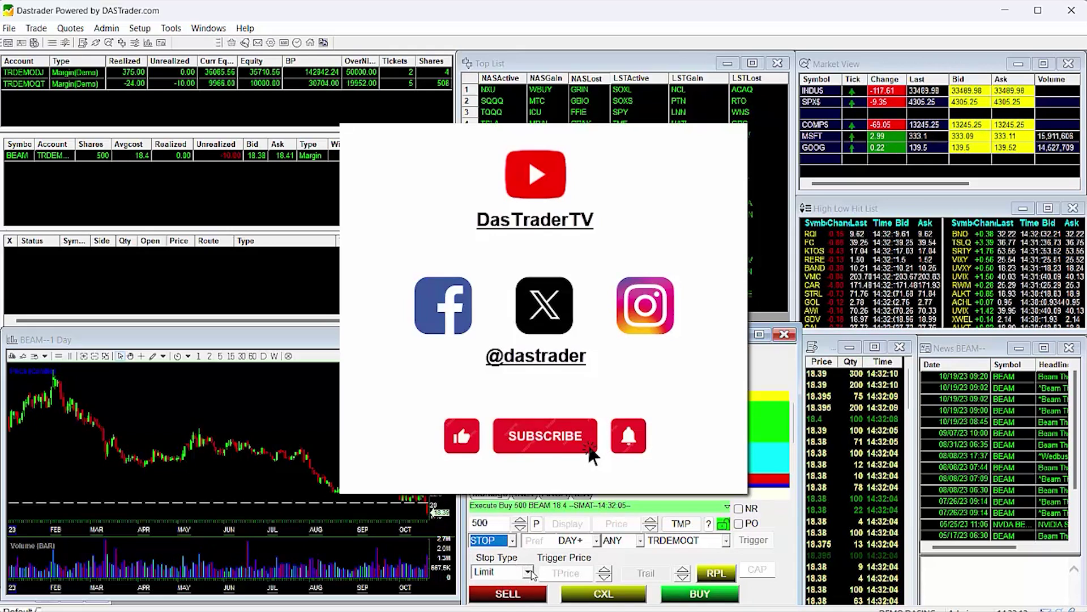